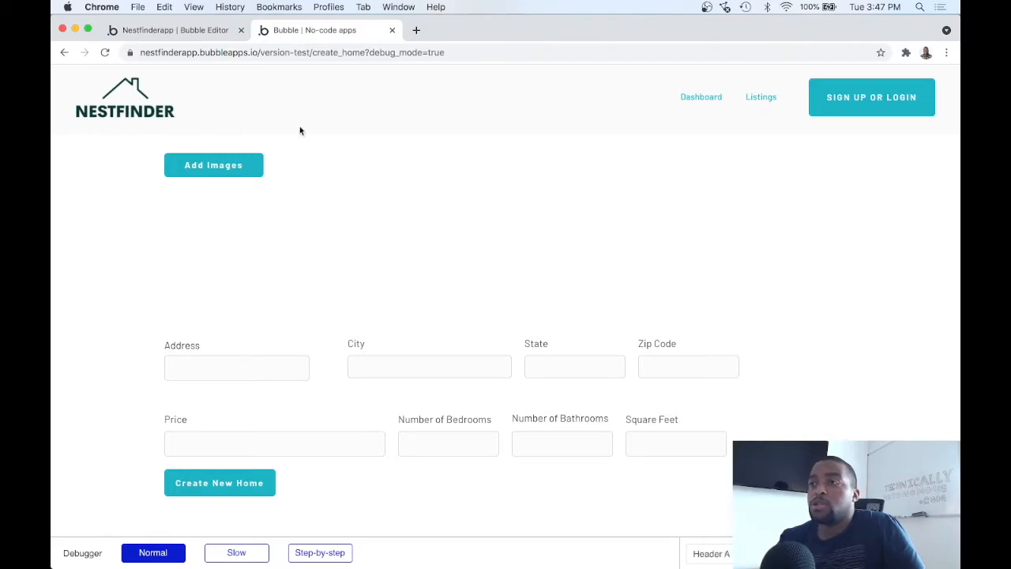
Open the plugin library in the Bubble editor, search for "multi-file" and install the Multi-File Uploader - Dropzone plugin.
left_click(194, 34)
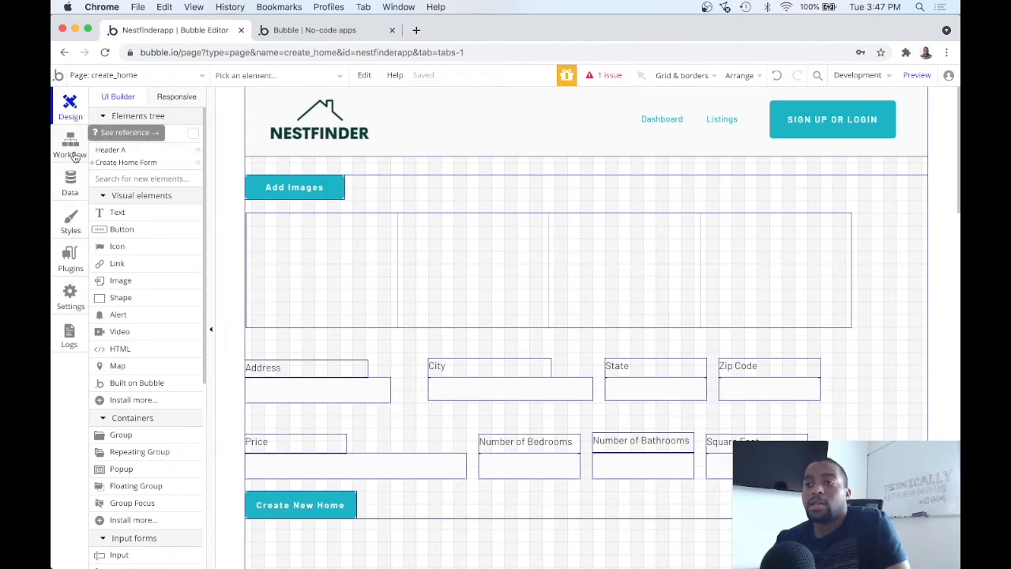
left_click(72, 267)
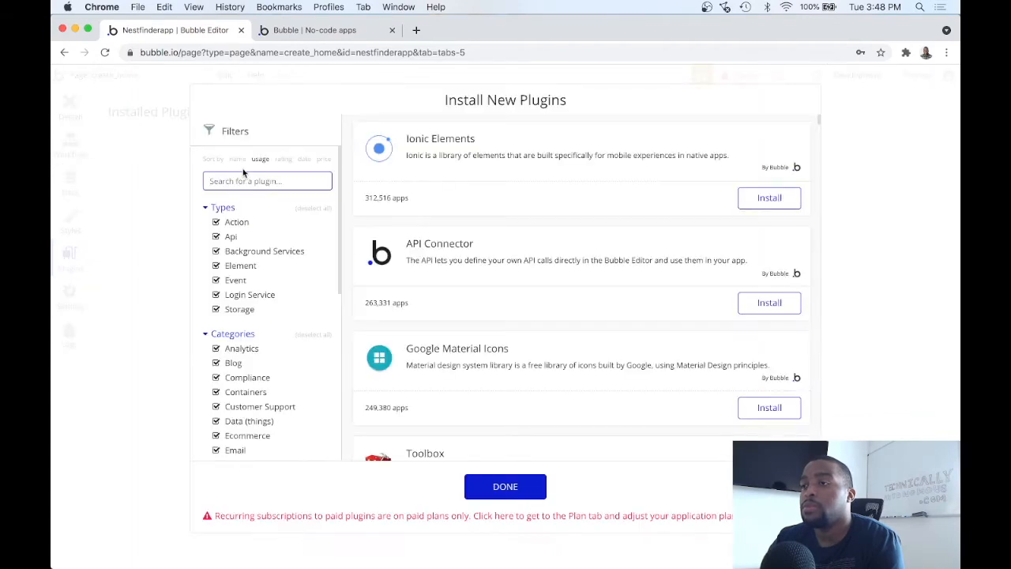
left_click(245, 180)
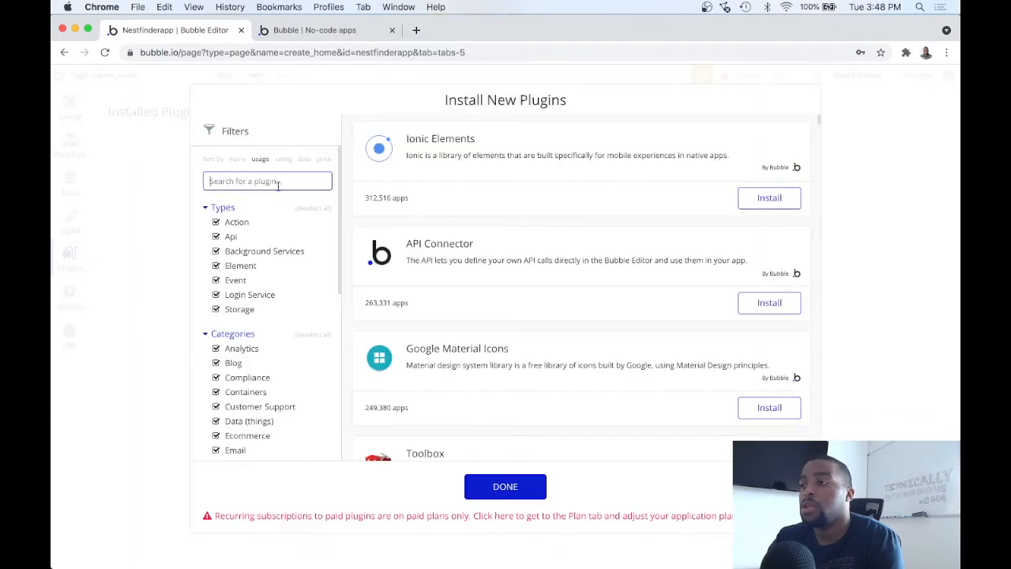
type("m")
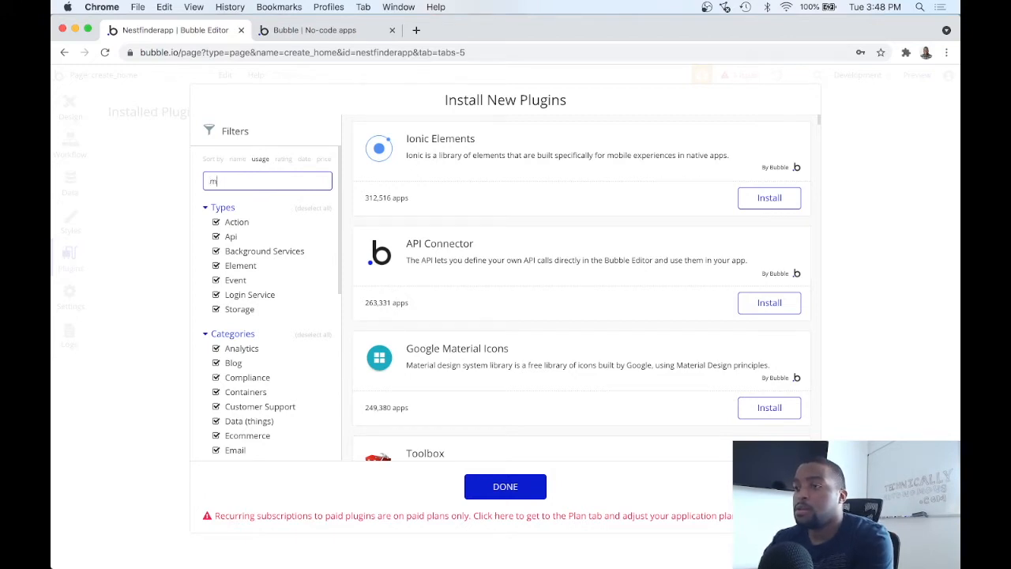
type("ulti")
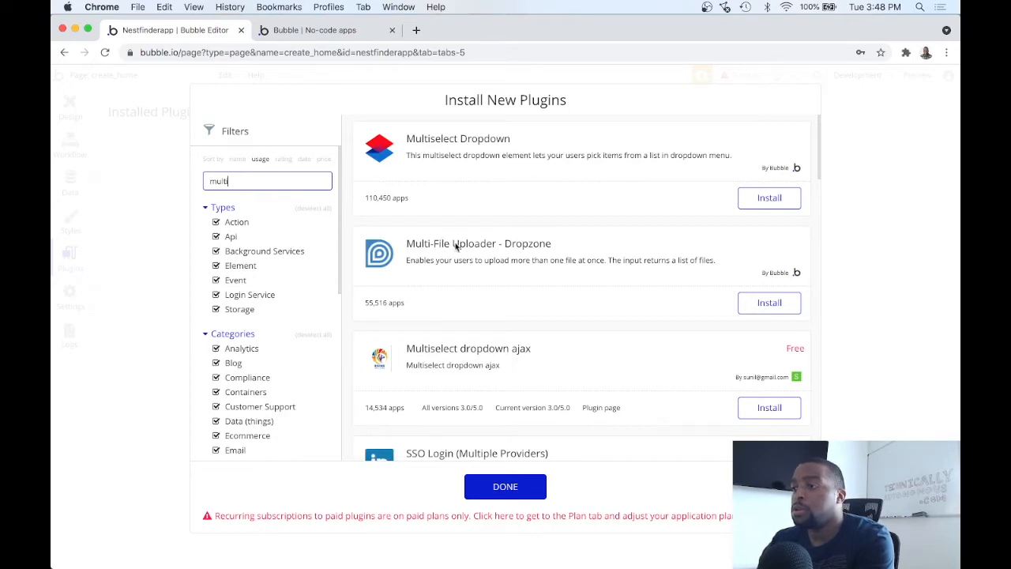
type("-file")
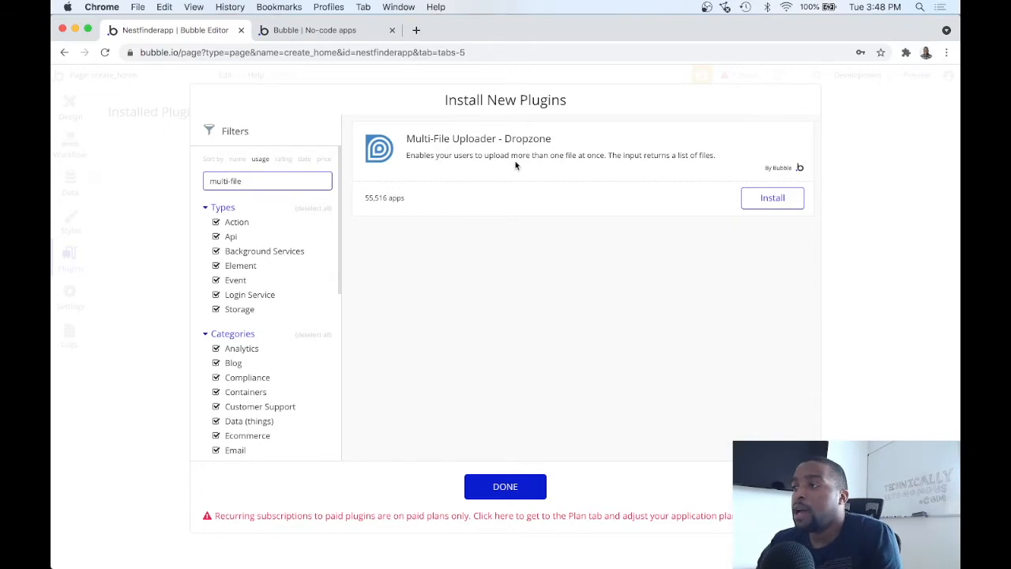
left_click(768, 198)
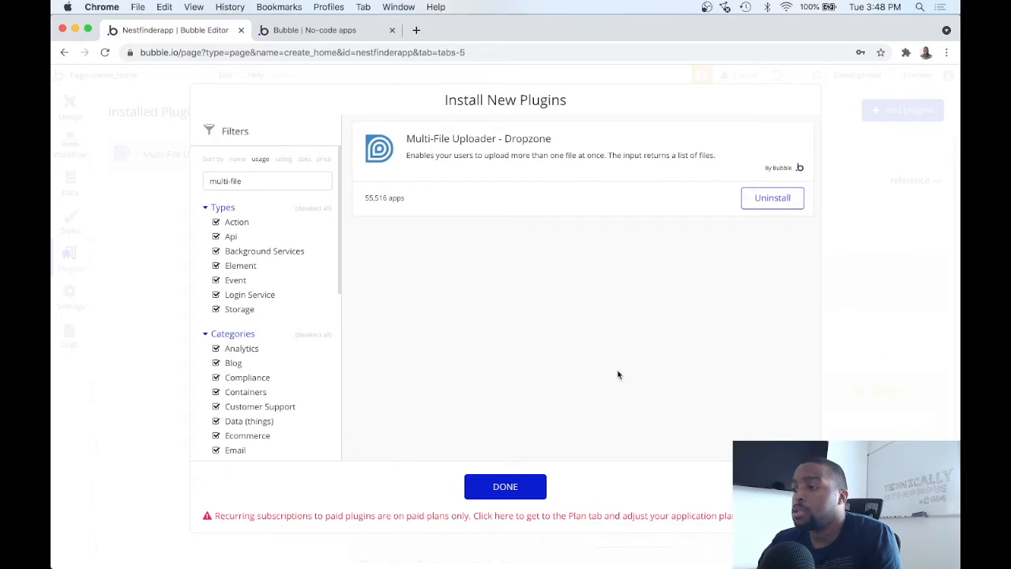
left_click(499, 490)
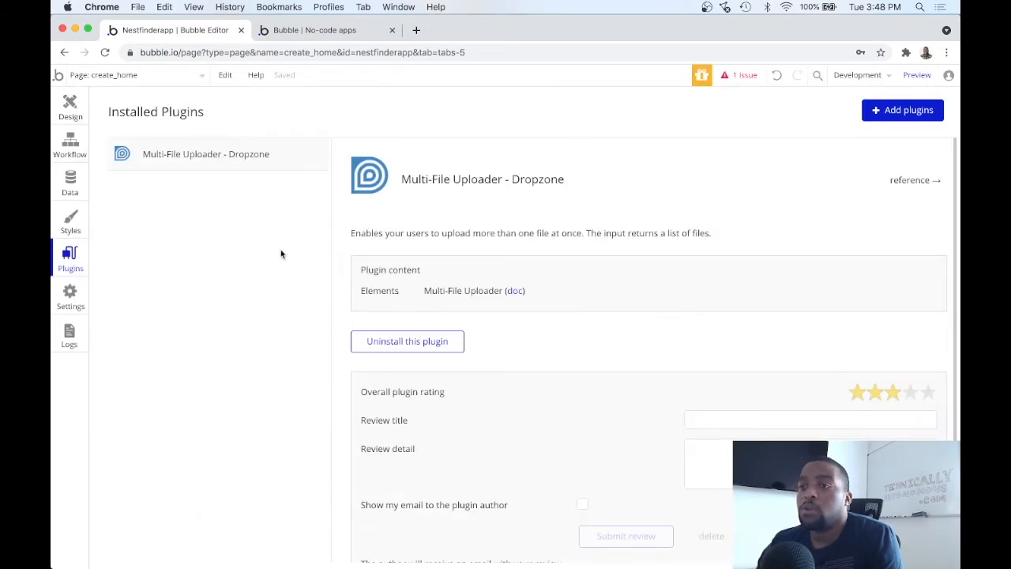
Draw a Multi-File Uploader element on the create_home page, starting just beside the Add Images button.
left_click(68, 116)
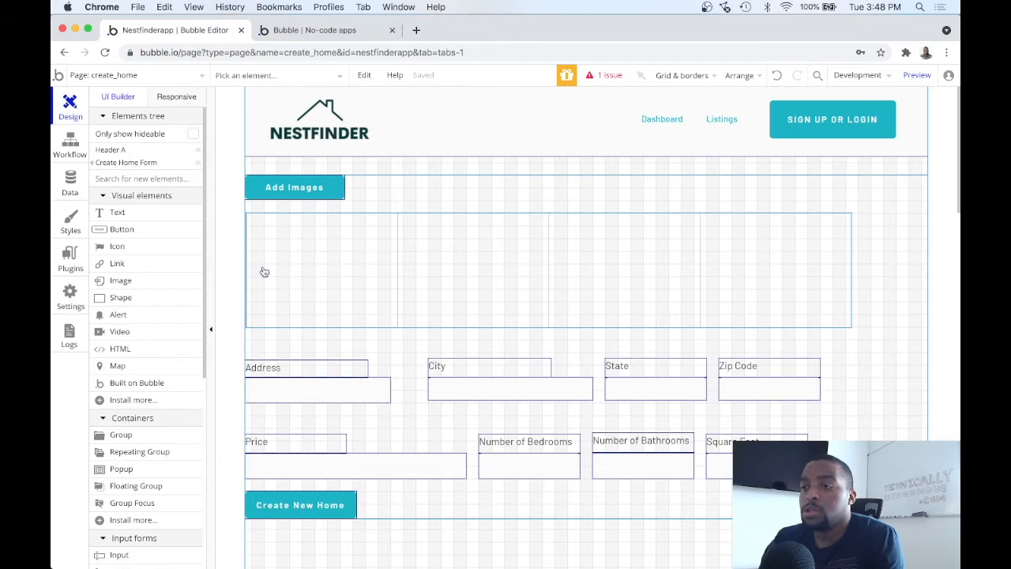
scroll(158, 271, "down", 5)
scroll(158, 271, "down", 3)
scroll(158, 272, "down", 1)
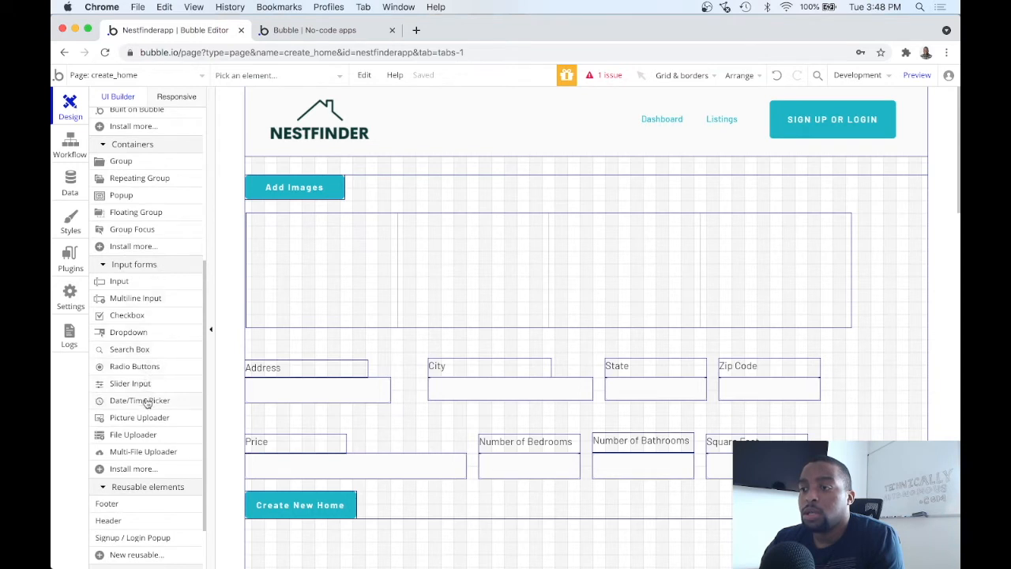
scroll(163, 429, "down", 1)
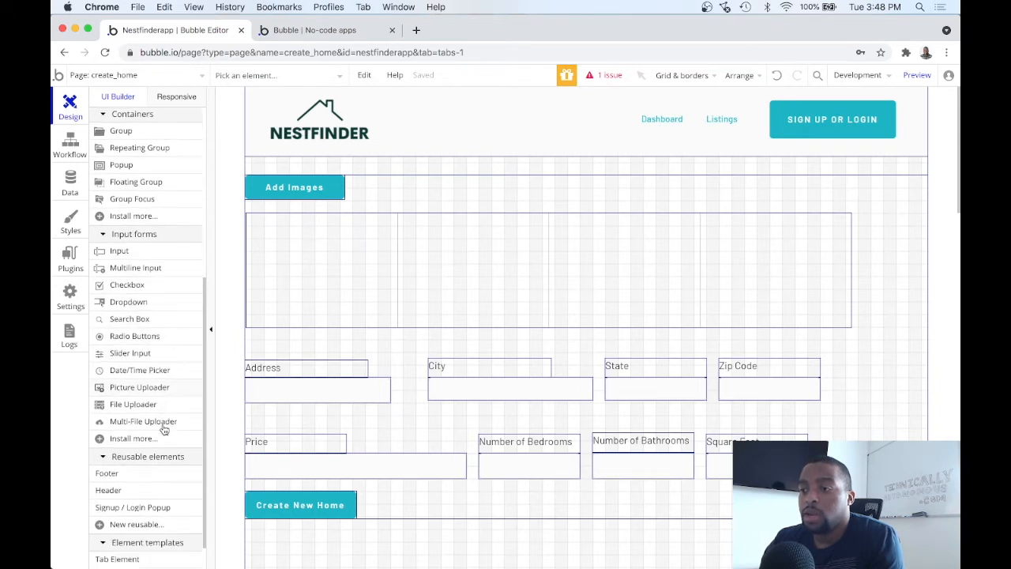
mouse_move(169, 424)
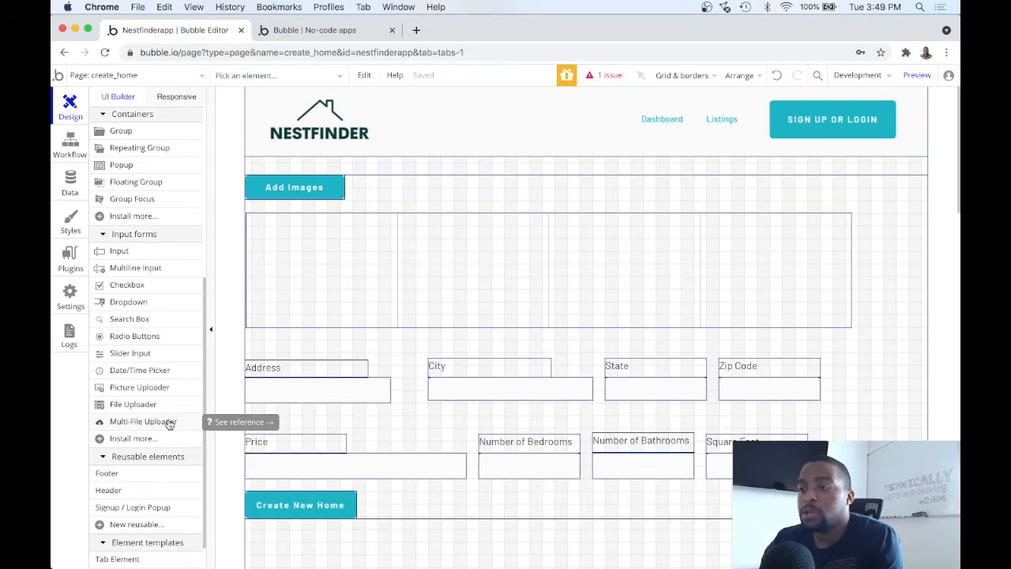
left_click(169, 424)
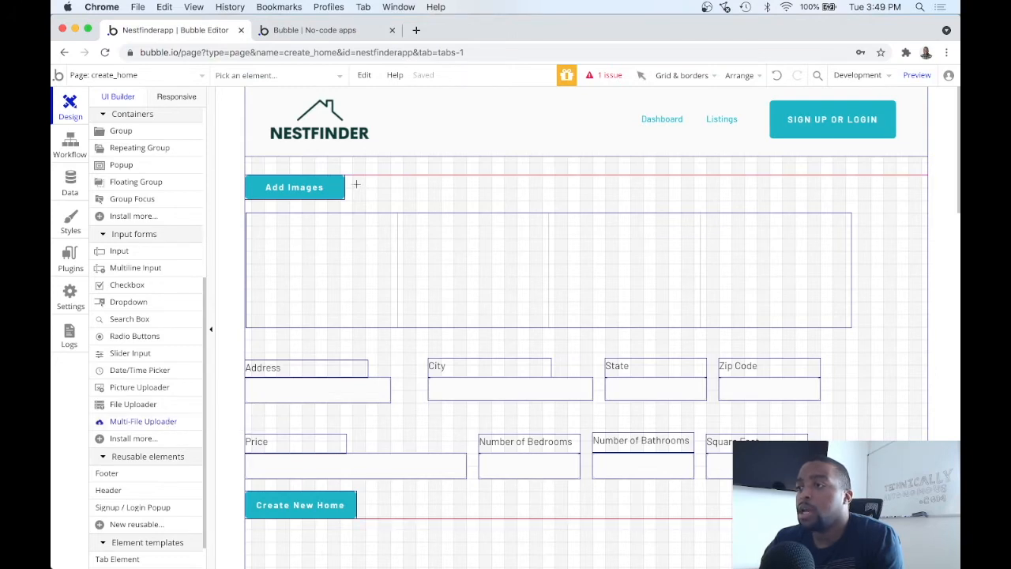
left_click_drag(354, 184, 689, 292)
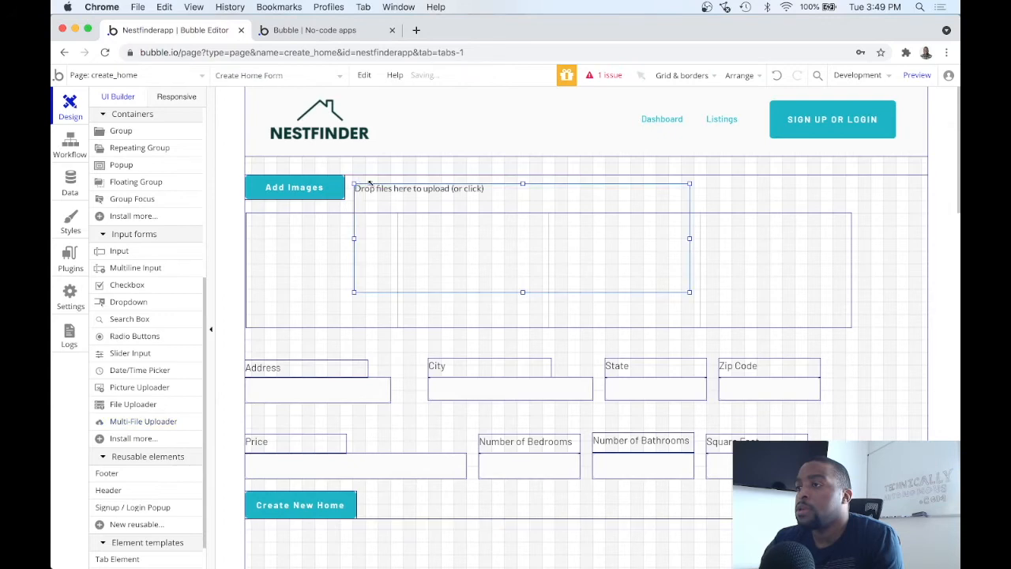
key("Escape")
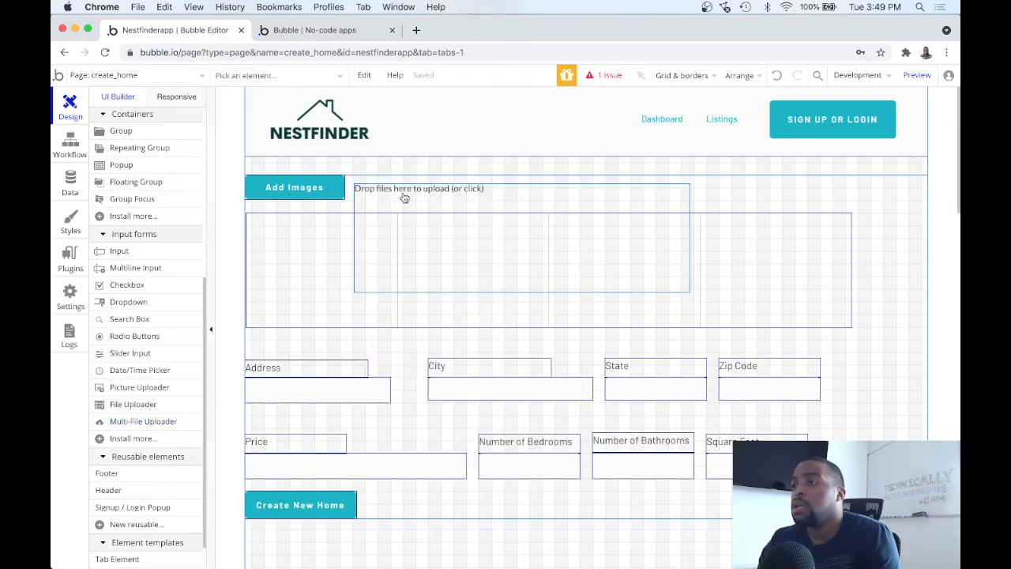
Rename the multi-file uploader element as "Input - Photos Uploader".
double_click(404, 196)
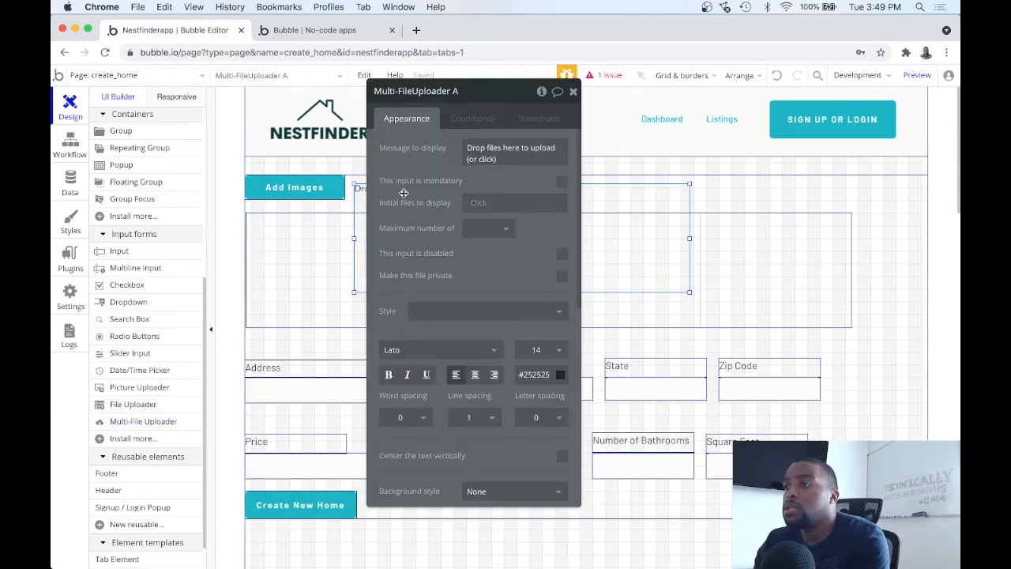
left_click(455, 91)
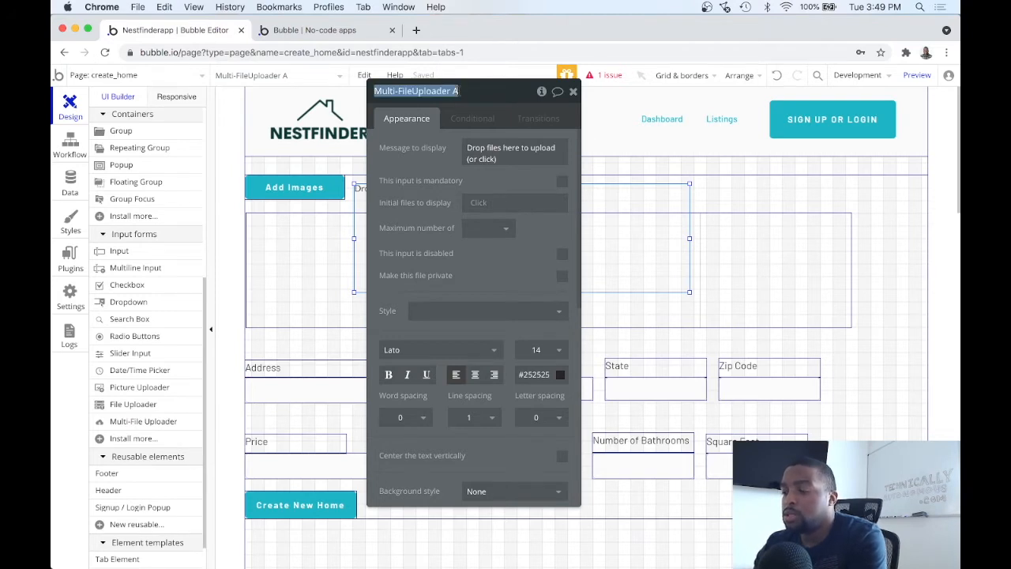
type("Photo")
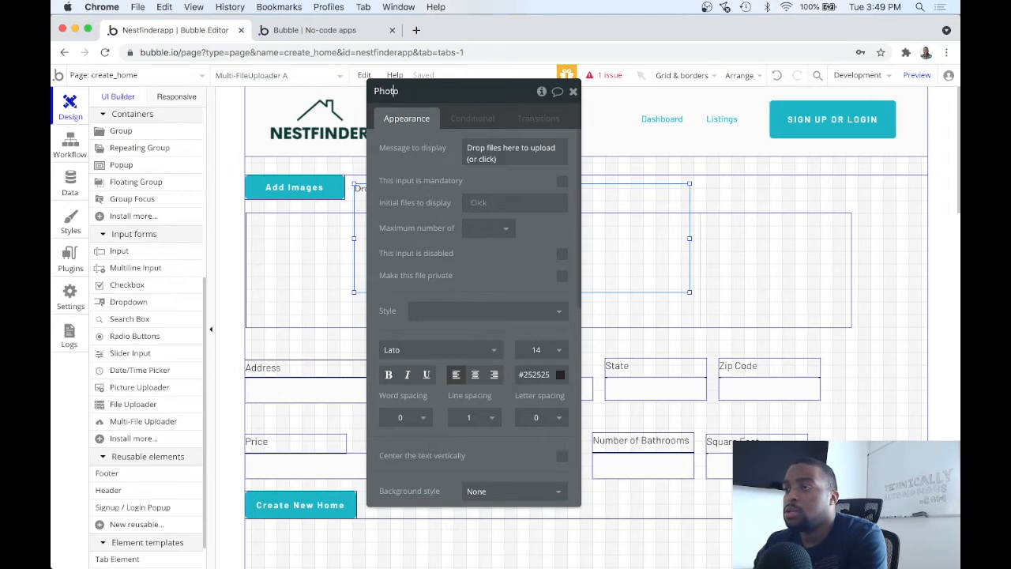
left_click(374, 91)
type("Input - Photo")
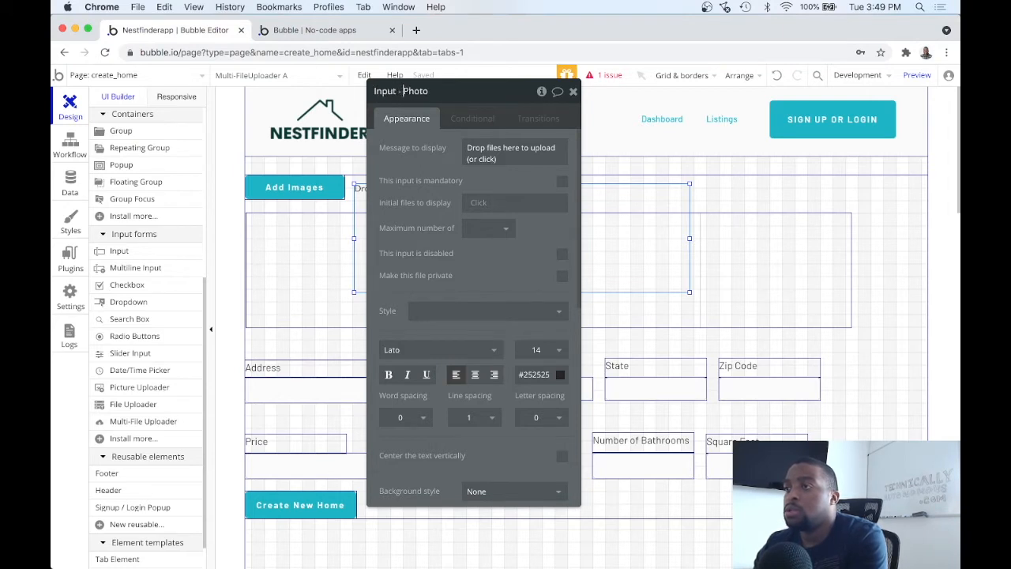
type("s Uploader")
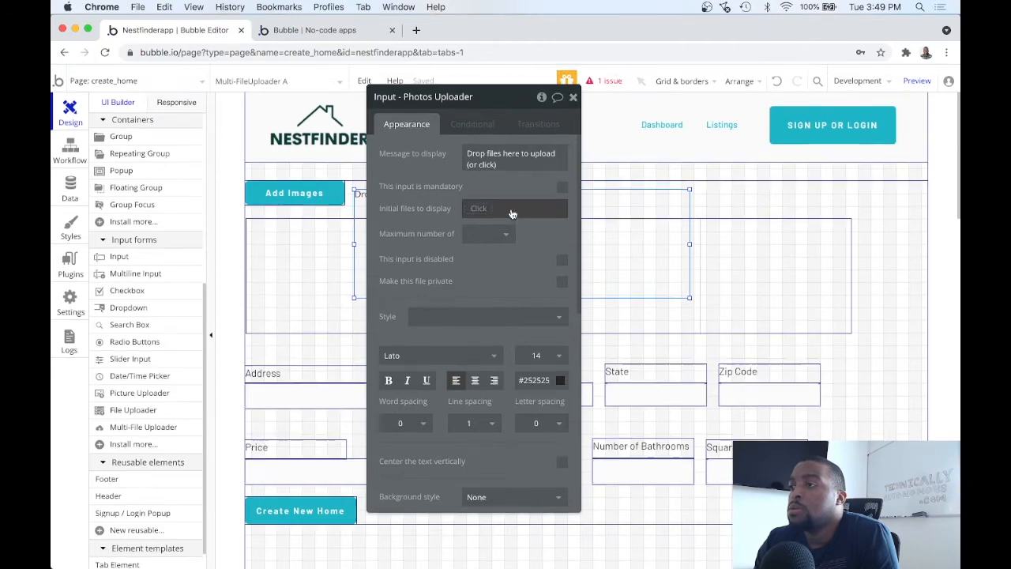
Set the photos uploader's display message to "Upload Photos".
left_click(518, 159)
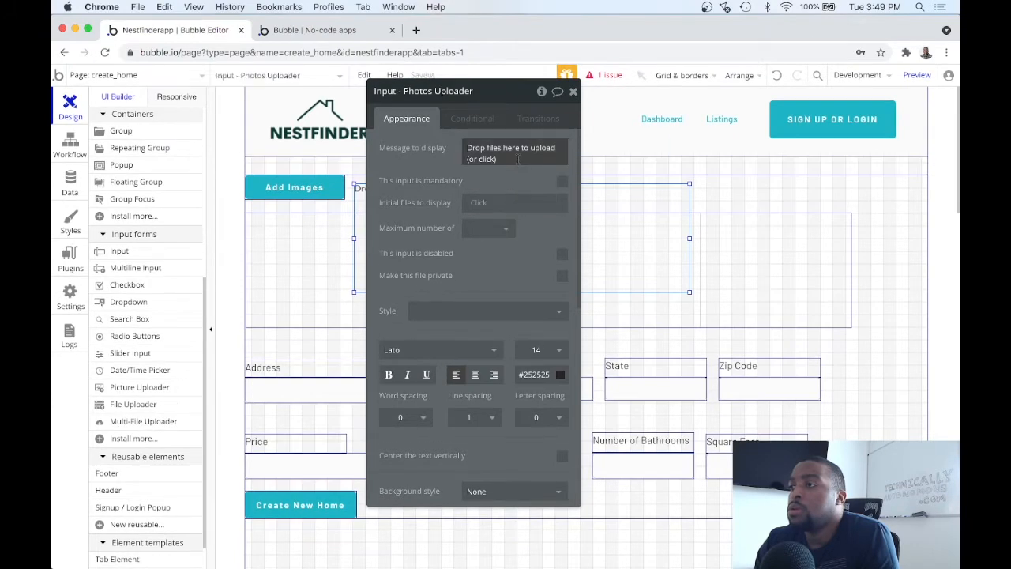
left_click(518, 159)
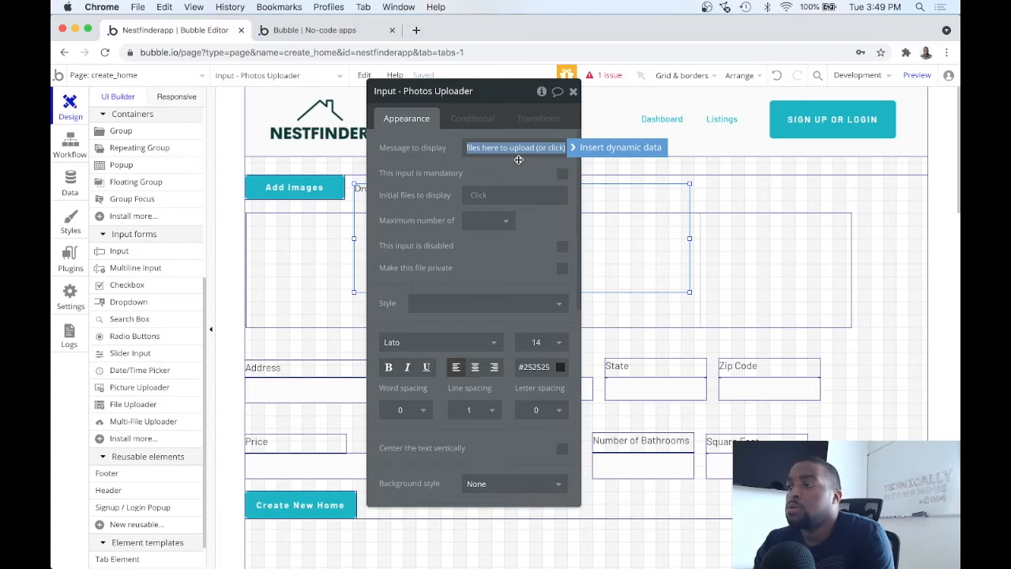
type("U")
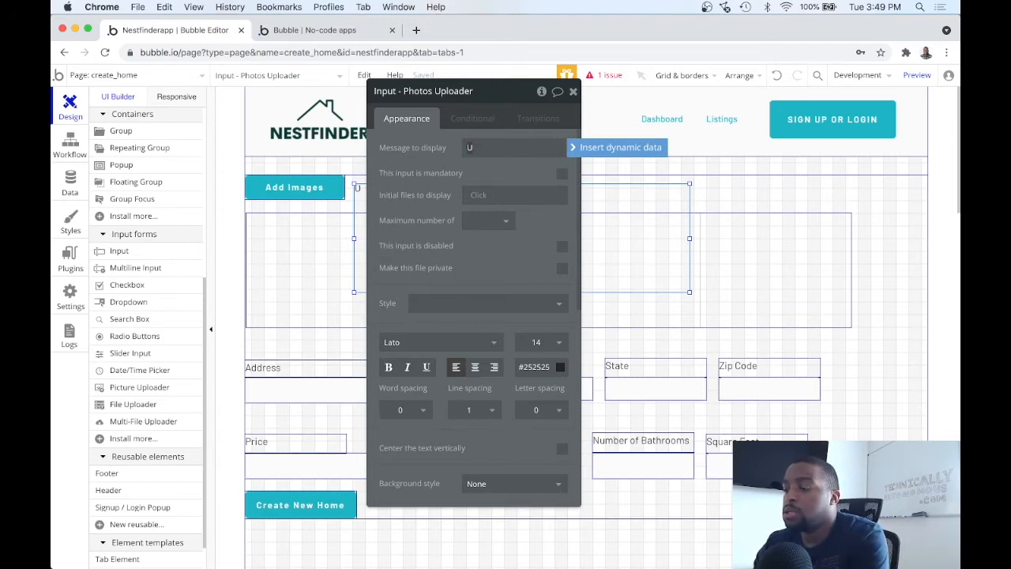
type("pload Photos")
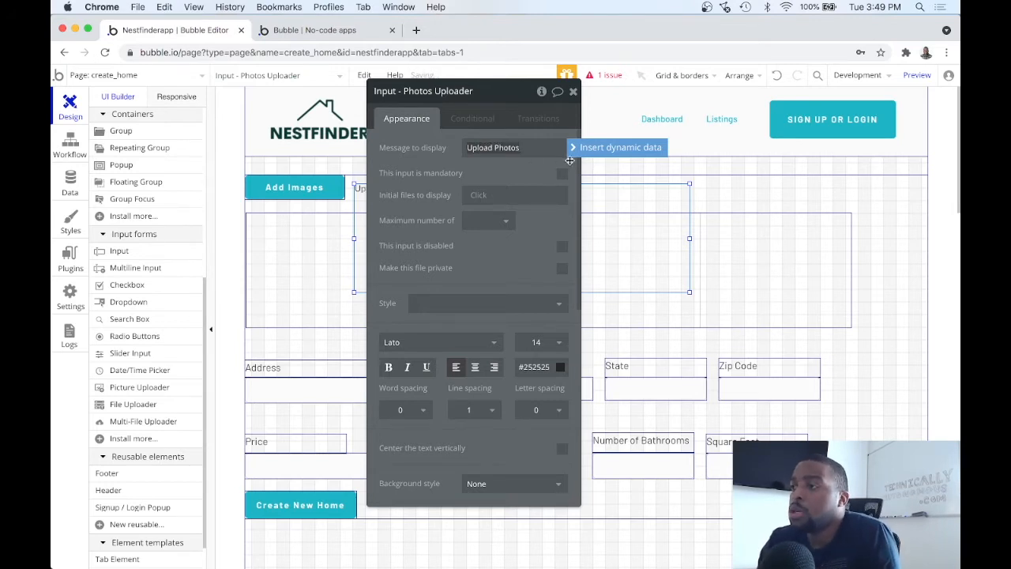
Shrink the photos uploader to a button-sized box beside the Add Images button, clear of the repeating group below.
left_click_drag(503, 90, 228, 99)
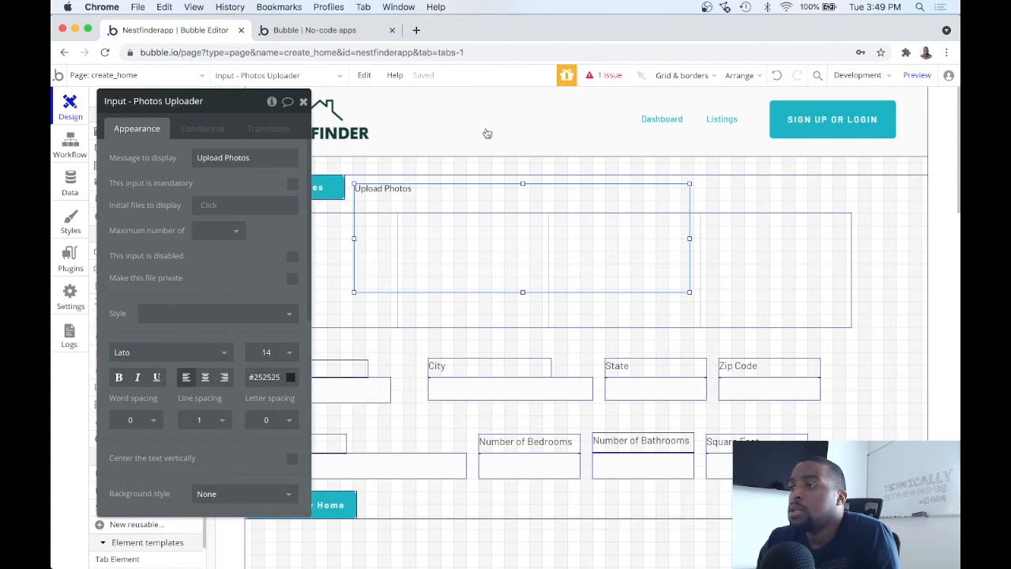
left_click(692, 294)
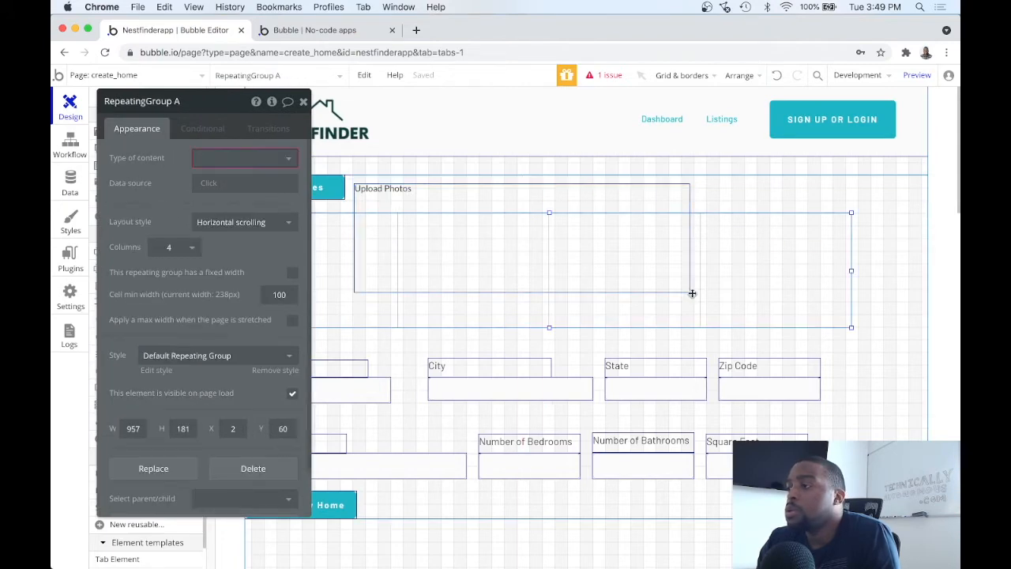
left_click(660, 202)
left_click_drag(689, 292, 435, 194)
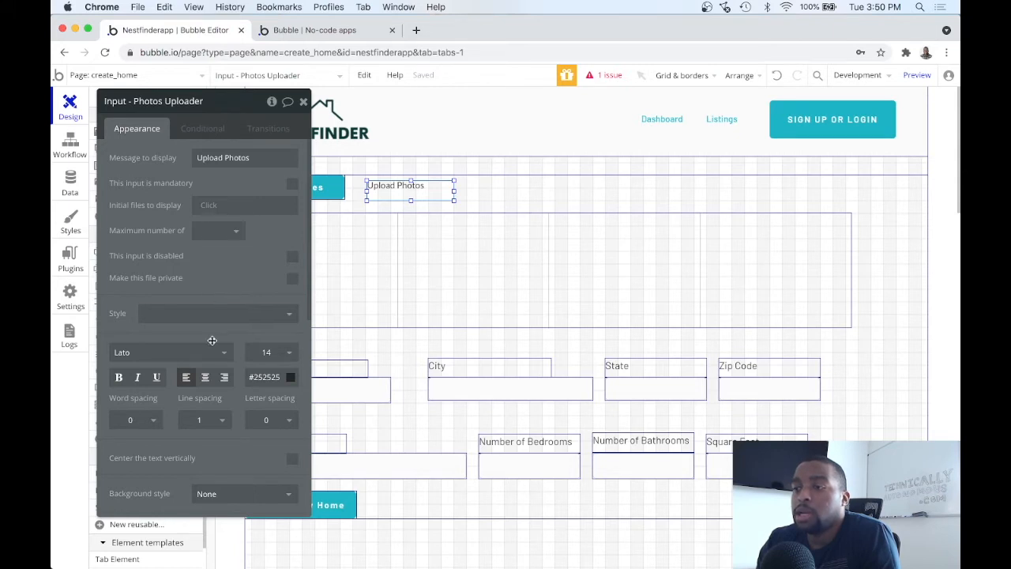
Give the photos uploader a flat color background using the teal swatch #03B4C6.
scroll(225, 325, "down", 3)
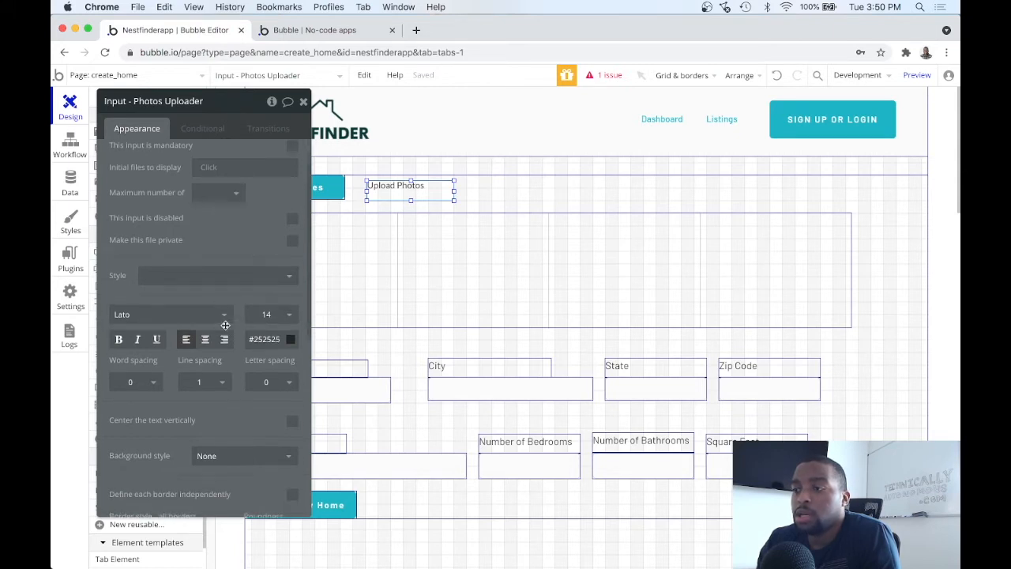
scroll(225, 325, "down", 1)
left_click(241, 340)
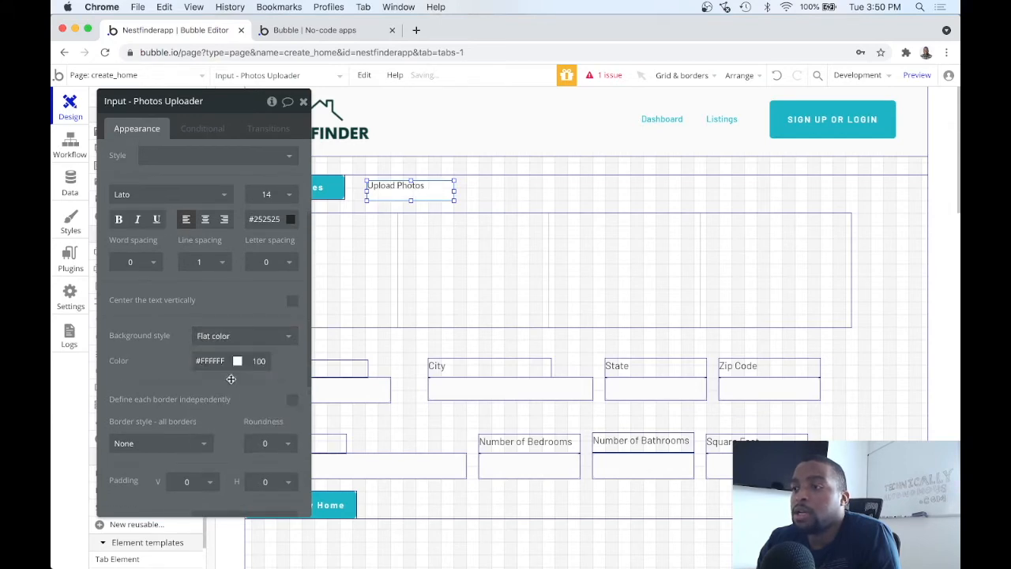
left_click(236, 361)
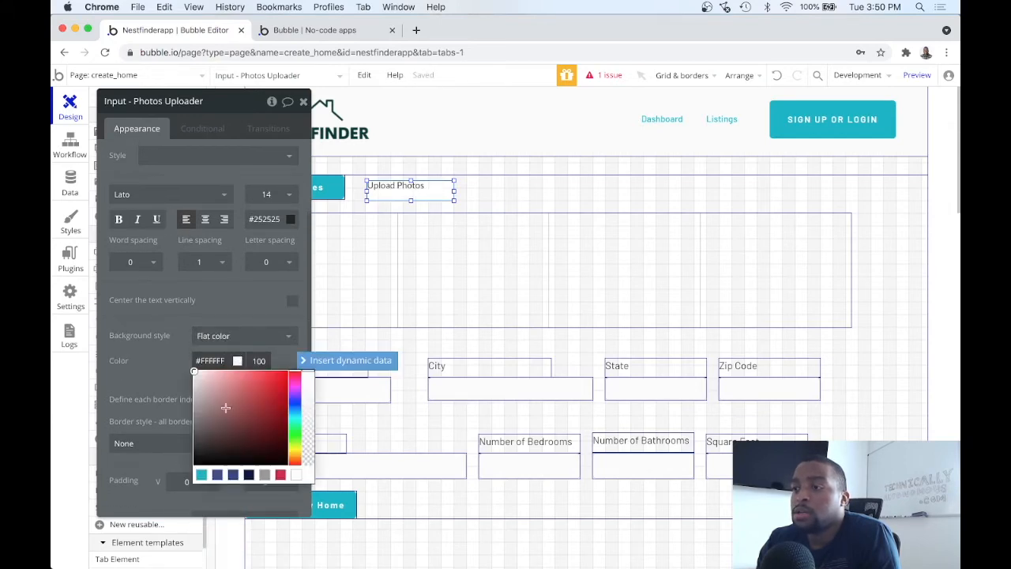
left_click(201, 475)
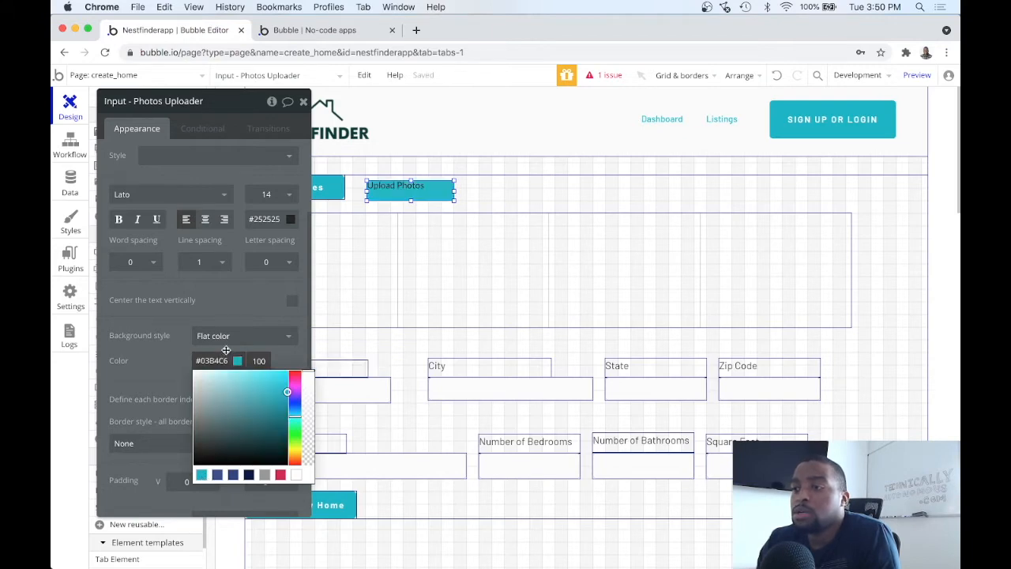
left_click(256, 294)
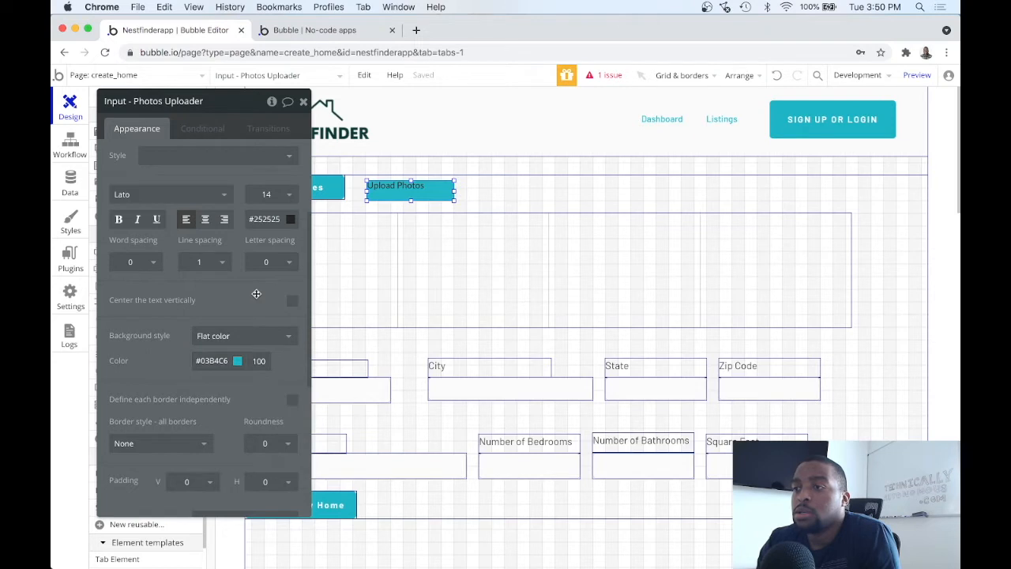
Set the photos uploader's font color to white, #FFFFFF.
left_click(284, 219)
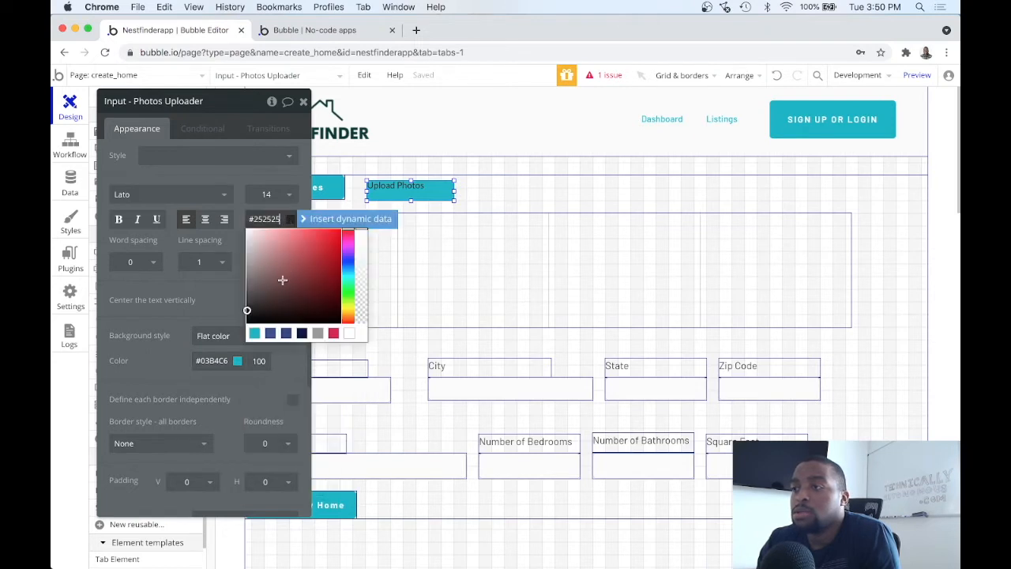
left_click_drag(309, 297, 208, 221)
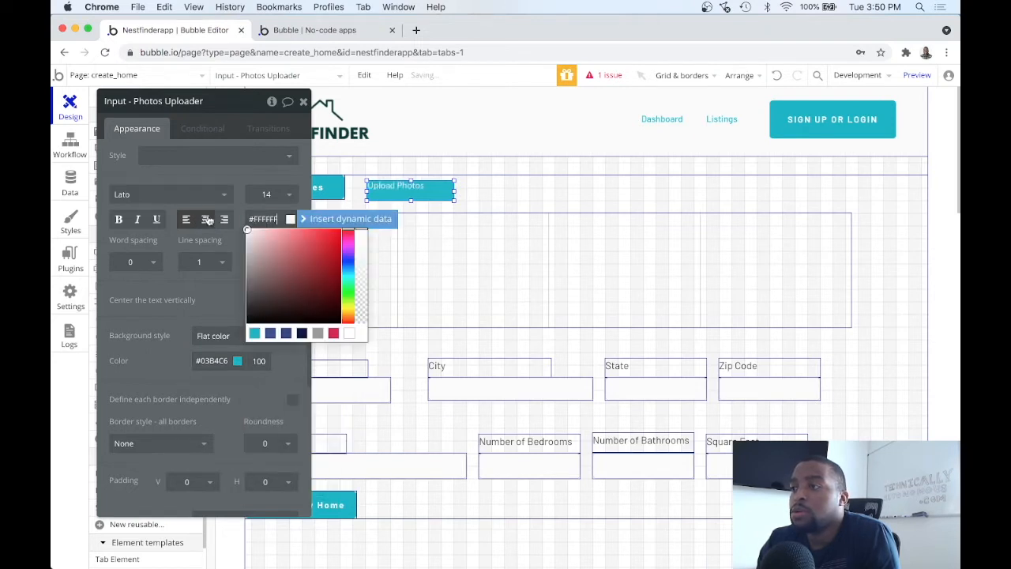
left_click(209, 300)
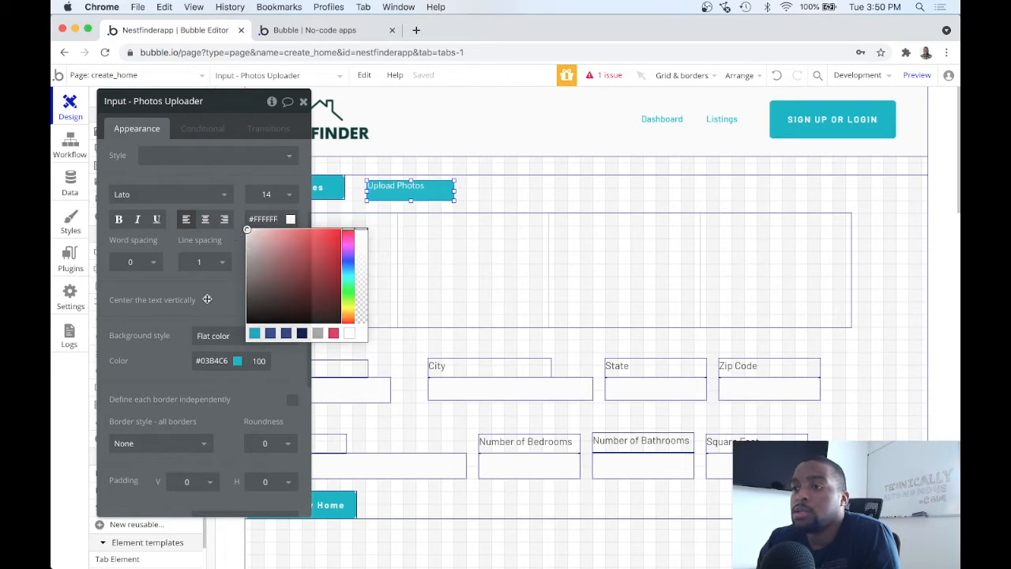
Make the photos uploader's text bold and center it both horizontally and vertically.
left_click(119, 222)
left_click(205, 221)
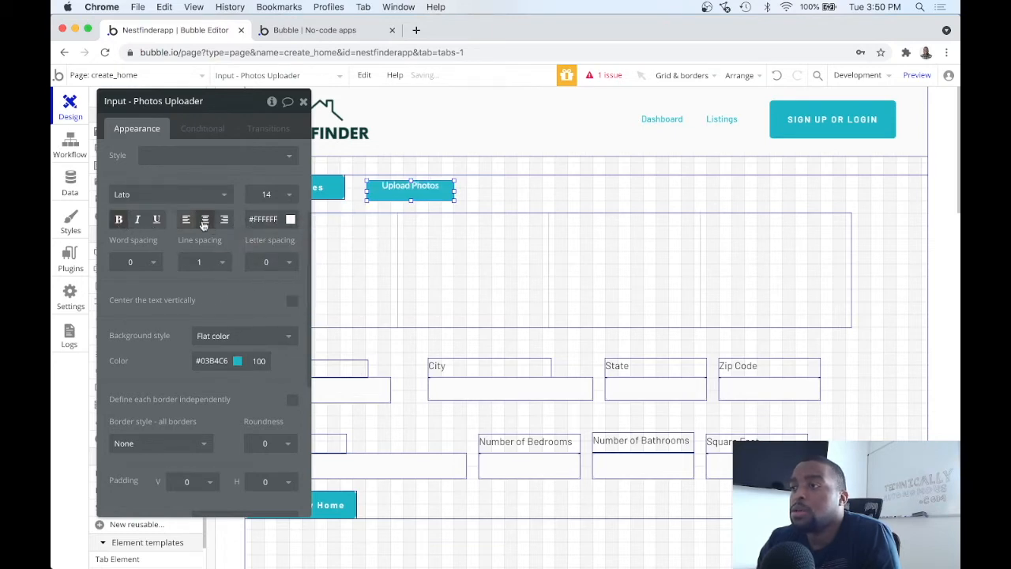
key("Escape")
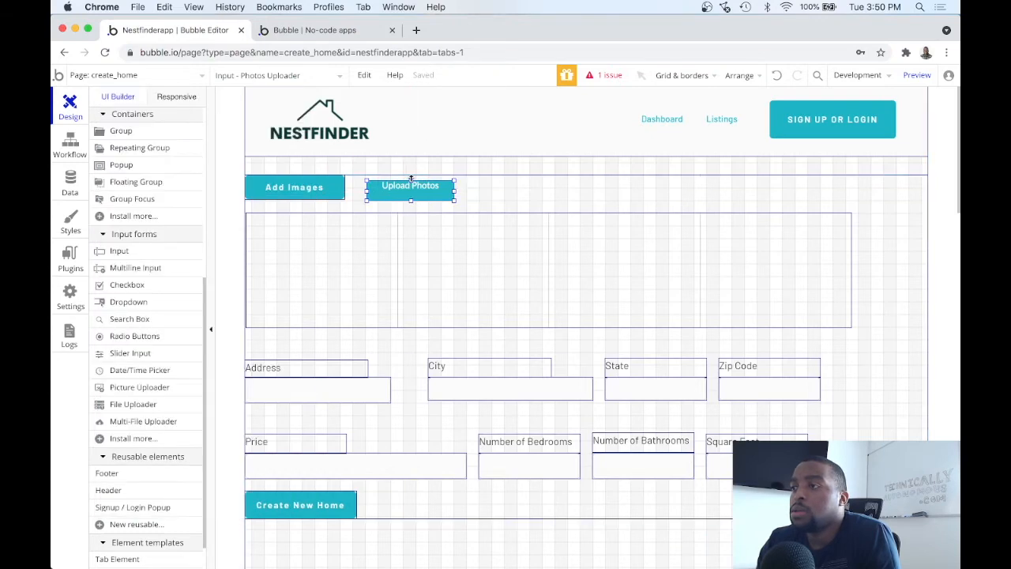
double_click(410, 184)
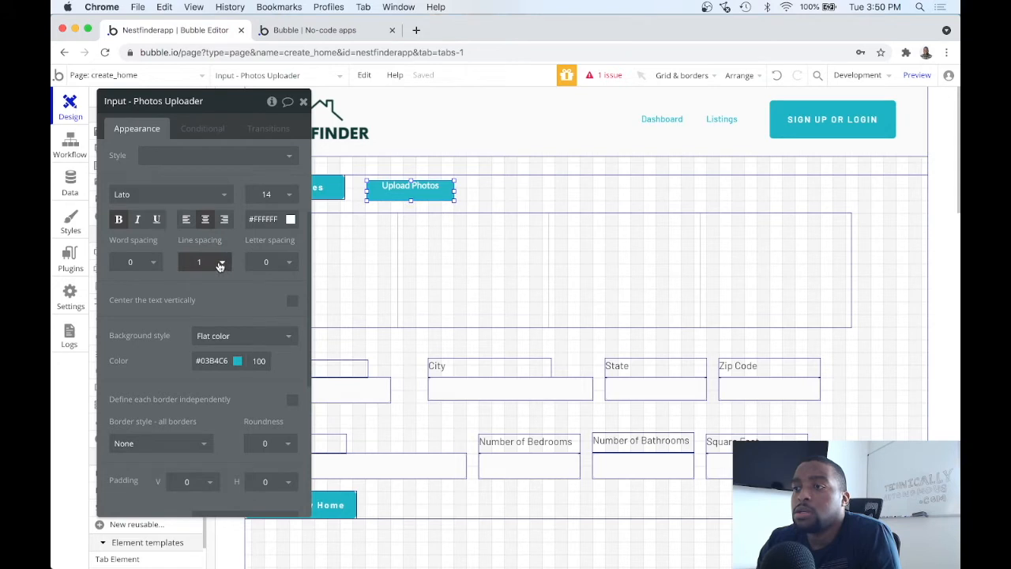
left_click(292, 300)
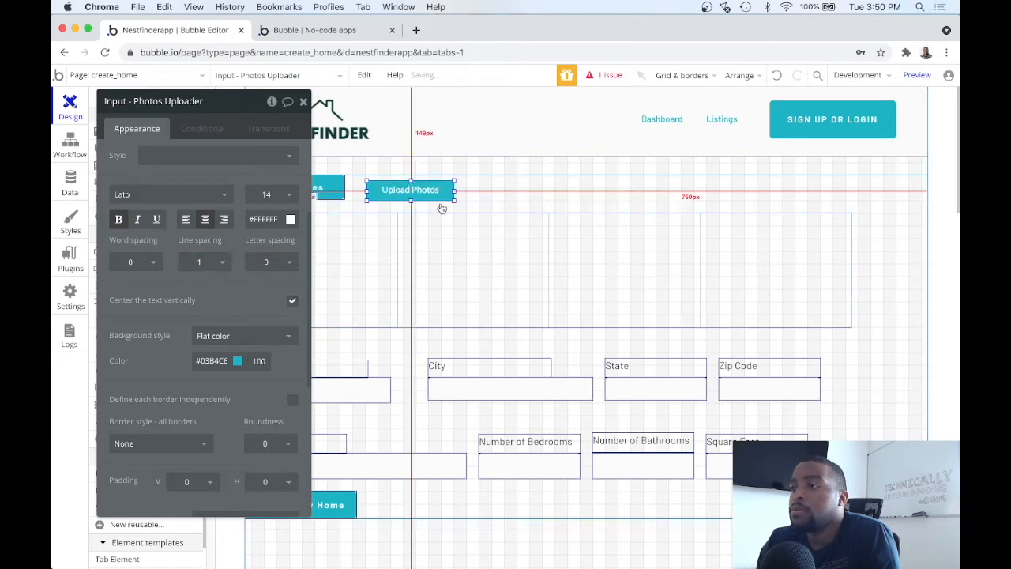
left_click(443, 208)
Set the photos uploader's border roundness to 5 and increase its height to about 37 px.
left_click(415, 192)
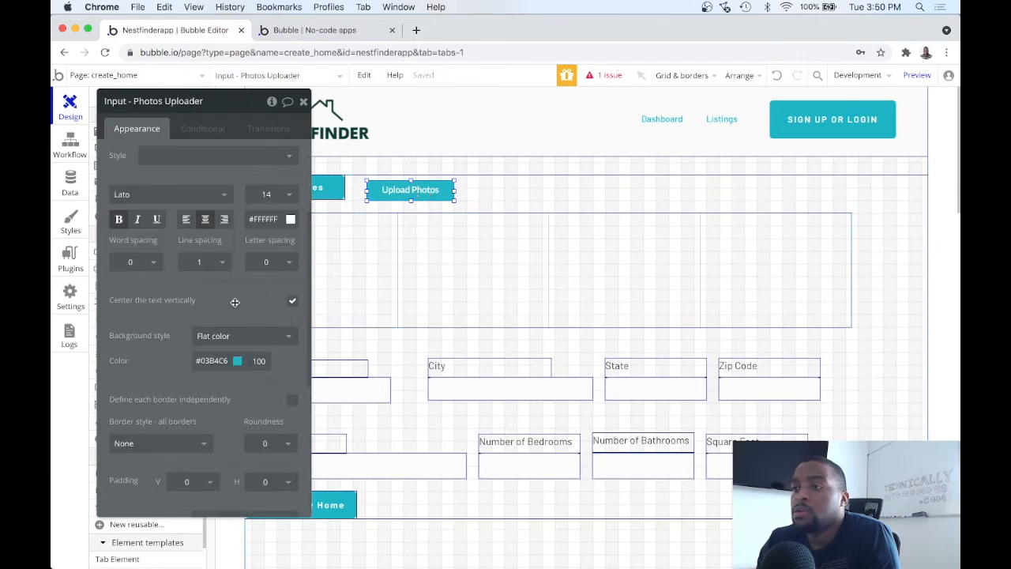
scroll(235, 302, "down", 4)
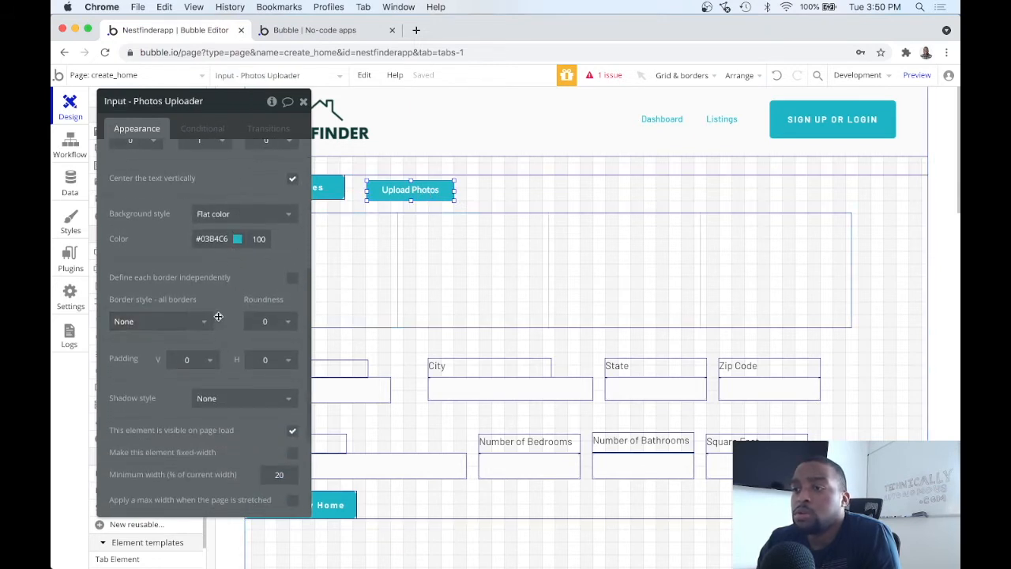
left_click(287, 322)
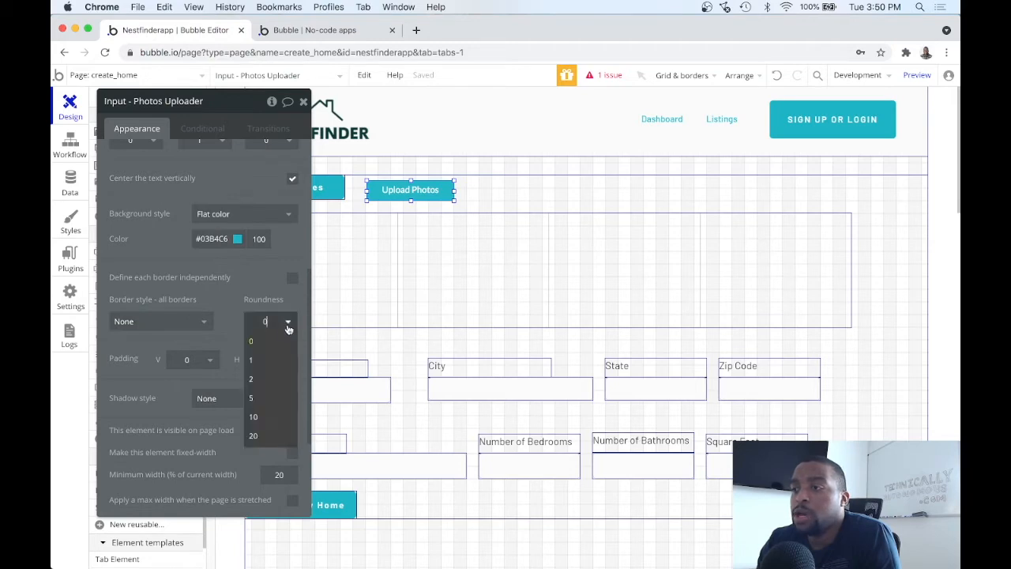
left_click(257, 398)
left_click(440, 204)
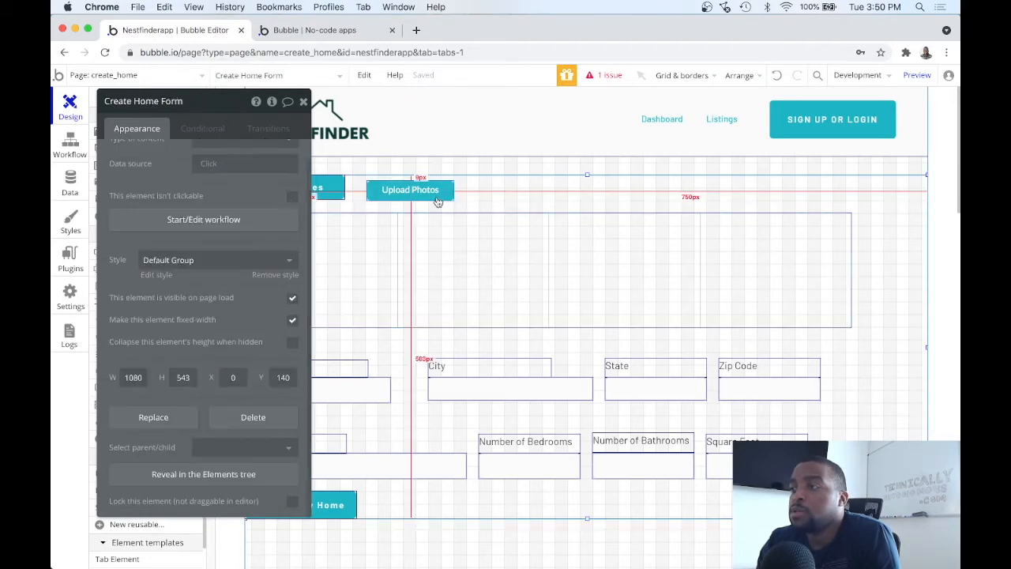
left_click(434, 193)
left_click_drag(410, 199, 411, 205)
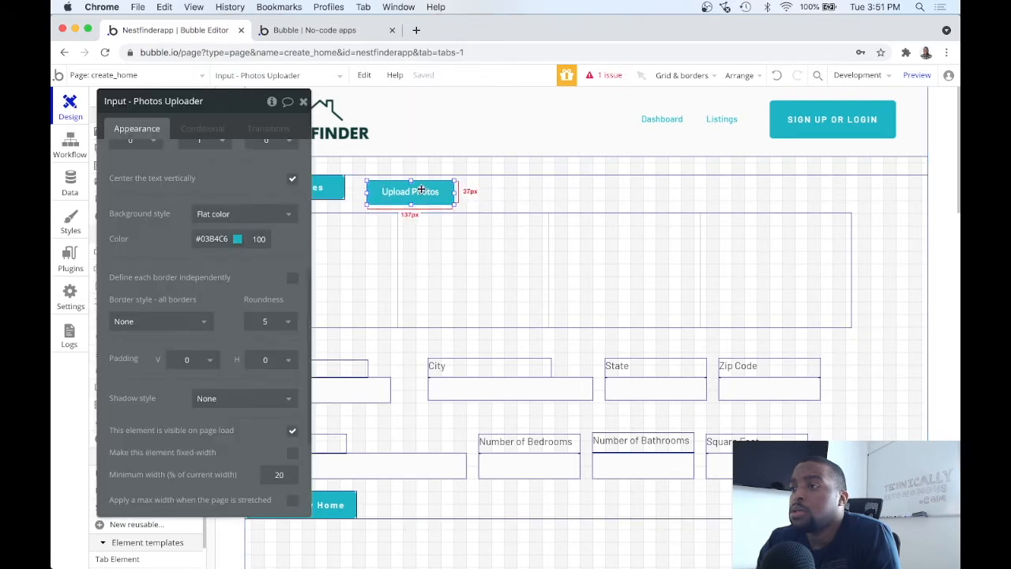
Delete the Add Images button beside the photos uploader.
left_click_drag(232, 104, 603, 87)
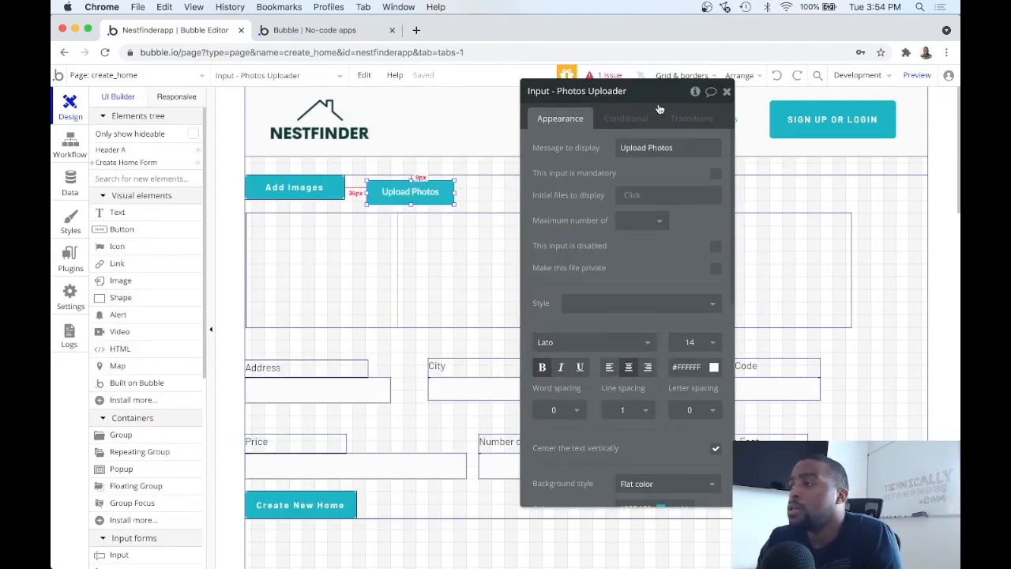
left_click(725, 93)
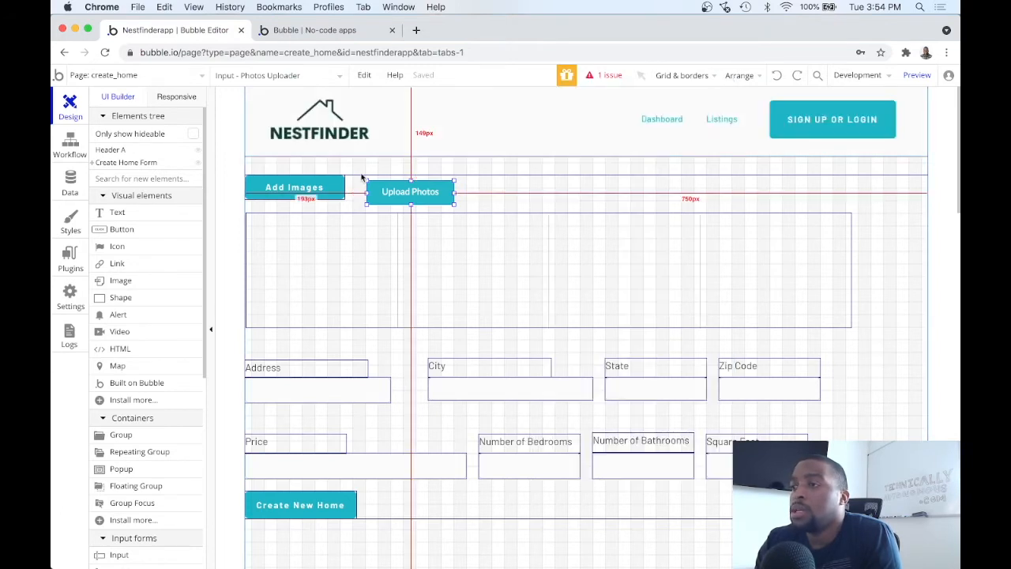
left_click(338, 192)
key("Delete")
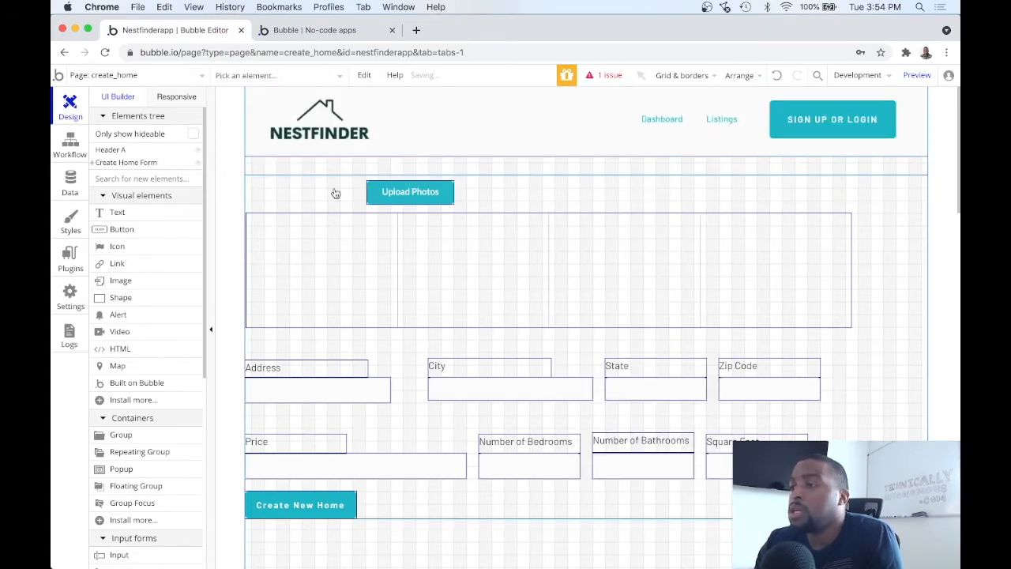
Enlarge the photos uploader into a big box at the form's left side and fit the repeating group beside it, about 750 px wide.
left_click_drag(431, 242, 511, 211)
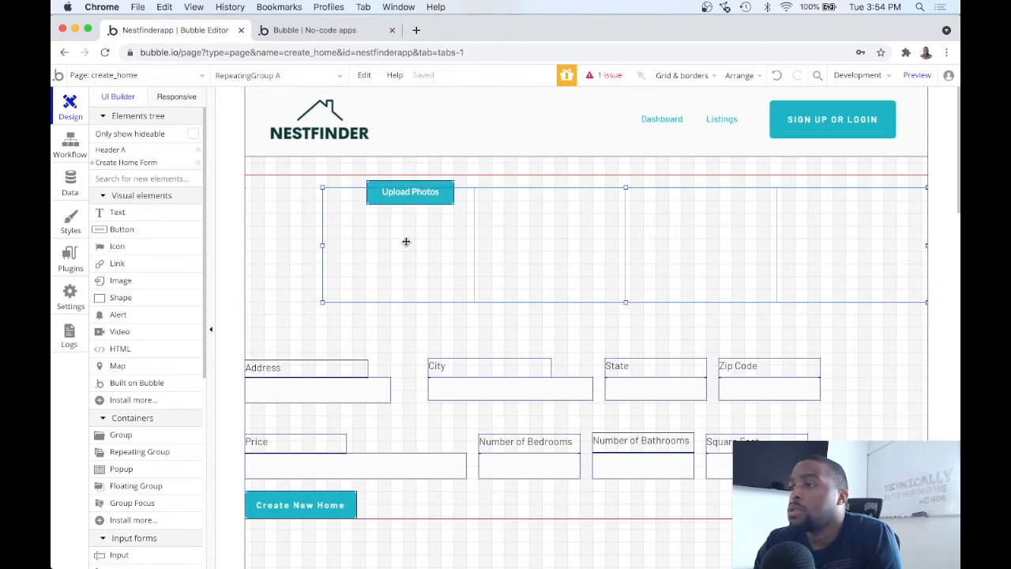
left_click_drag(331, 248, 447, 245)
left_click_drag(402, 189, 442, 341)
left_click(465, 243)
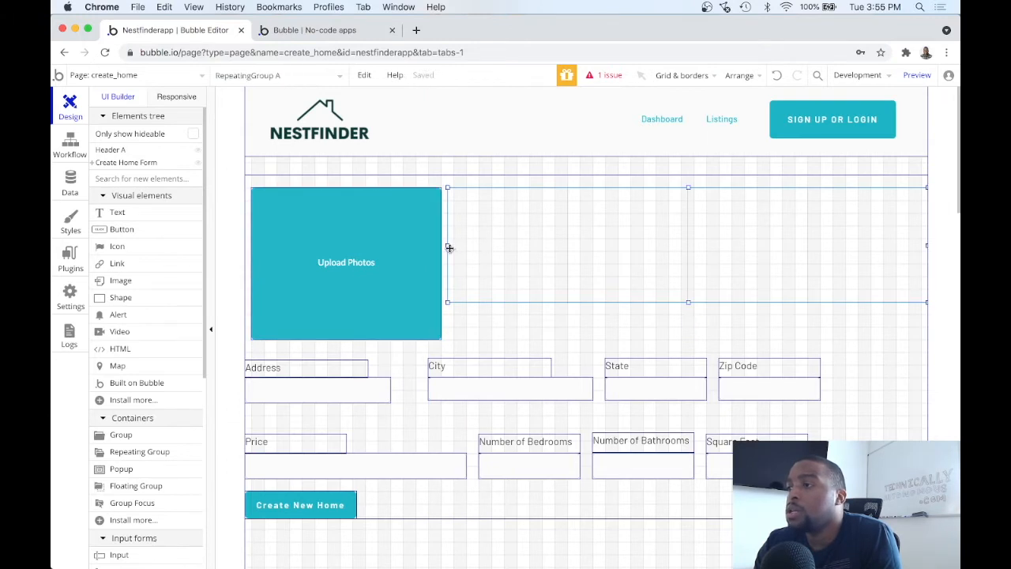
left_click_drag(448, 246, 454, 246)
Change the photos uploader's background color to light gray, #D1D1D1.
double_click(375, 226)
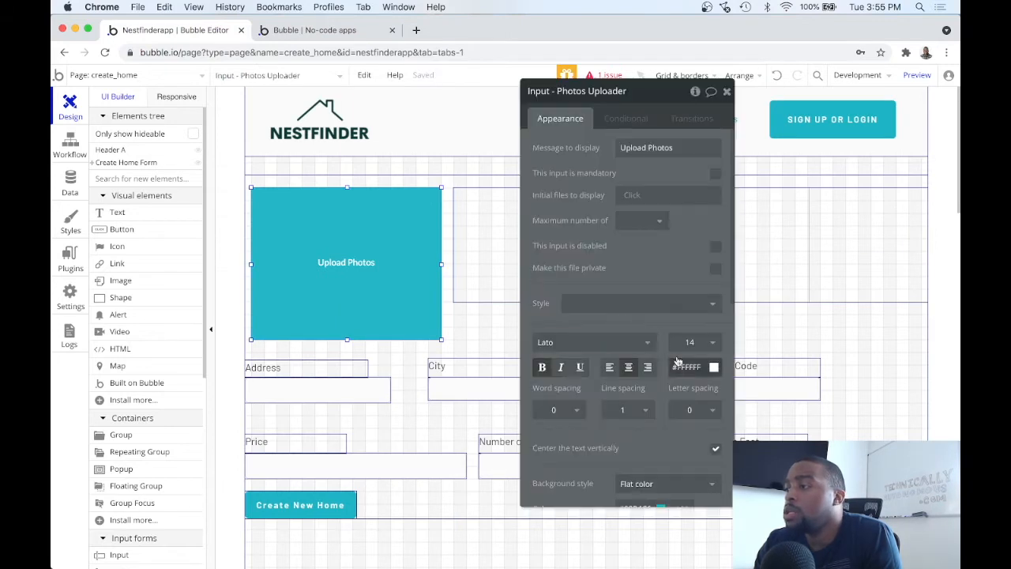
left_click_drag(646, 93, 611, 80)
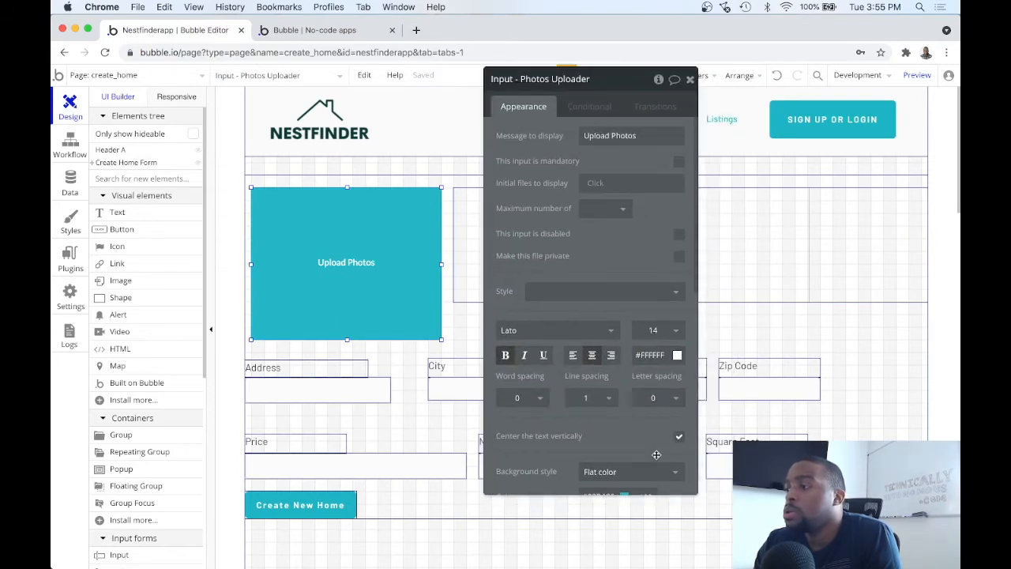
scroll(656, 455, "down", 3)
left_click(621, 379)
left_click_drag(641, 422, 562, 405)
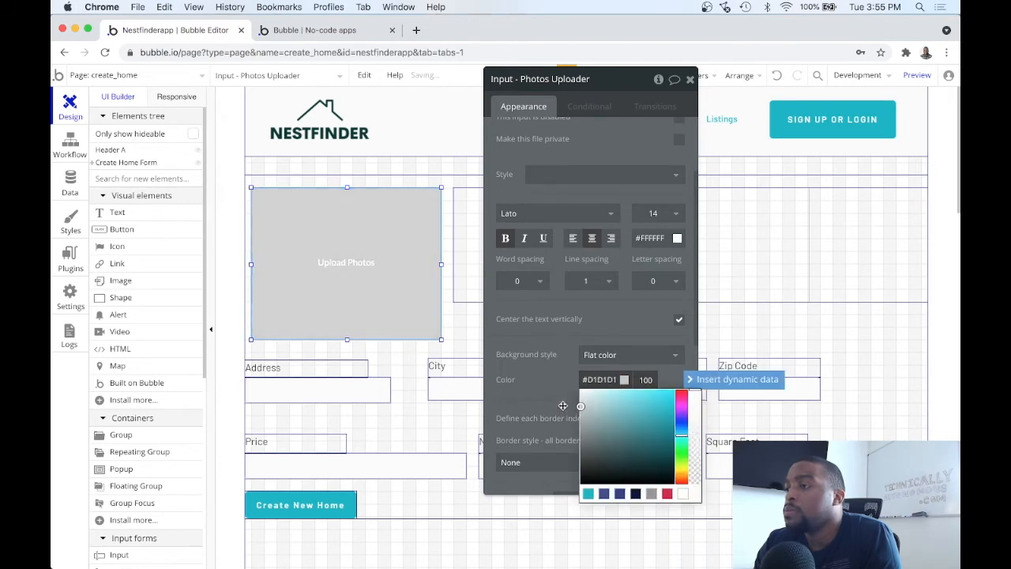
Set the photos uploader's font size to 24 and its font color to near-black, #1A1A1A.
left_click(660, 213)
left_click(659, 401)
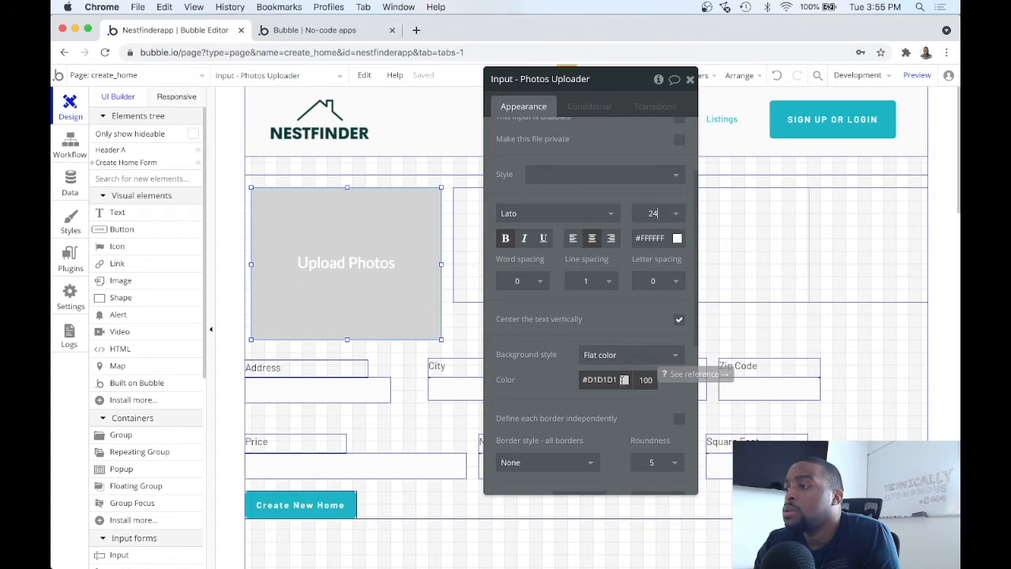
left_click(671, 238)
left_click_drag(663, 272, 607, 333)
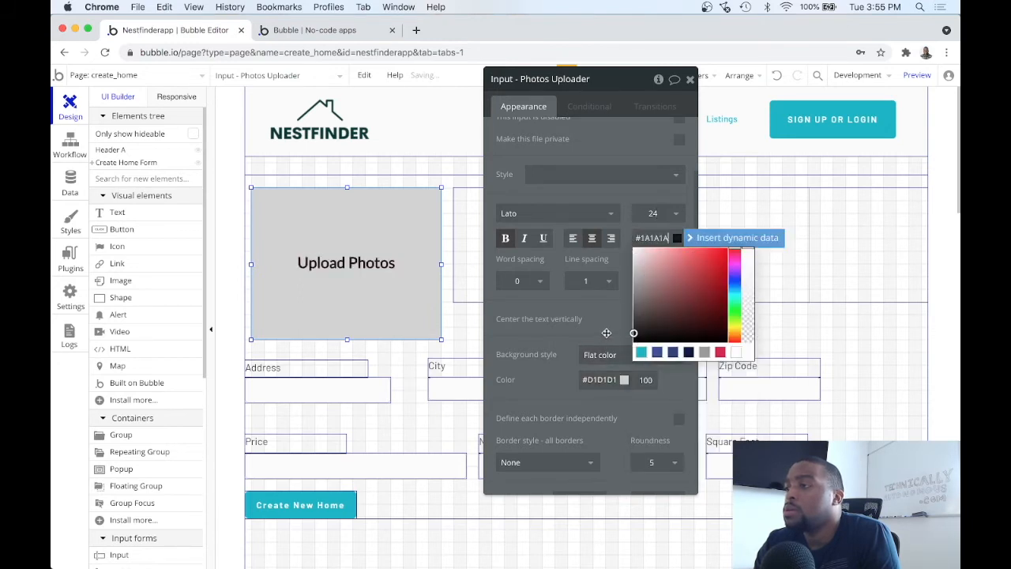
left_click(571, 328)
Change the photos uploader's display message to "Click or Drop Images".
scroll(585, 323, "up", 3)
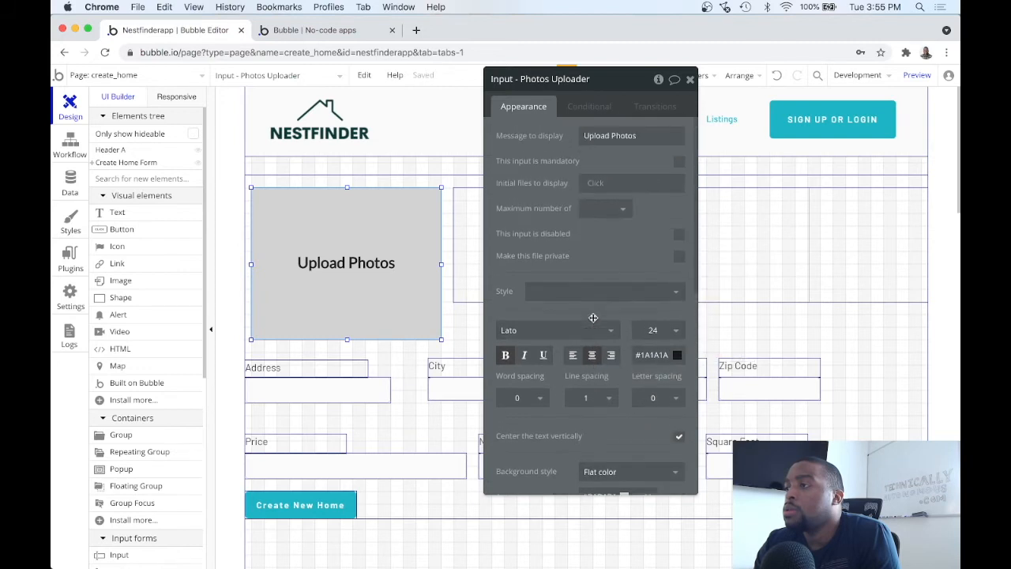
left_click(625, 134)
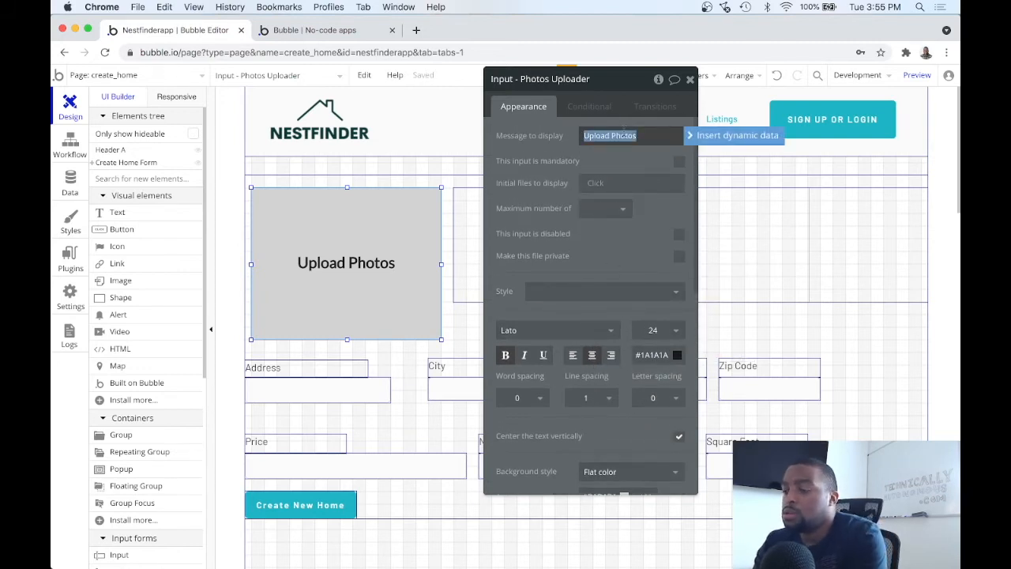
type("Drop images")
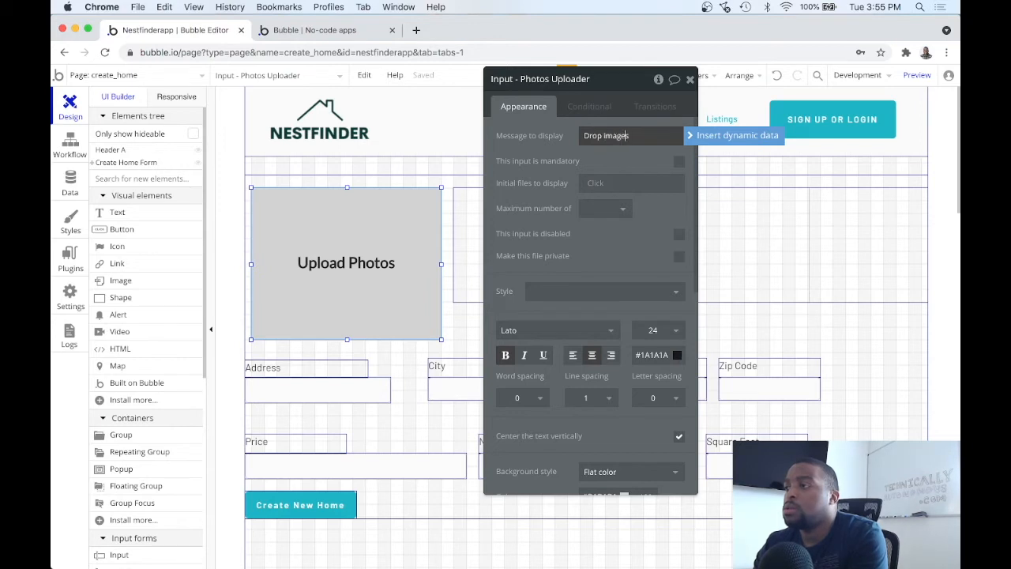
type("Click")
key("BackSpace")
key("BackSpace")
key("BackSpace")
key("BackSpace")
key("BackSpace")
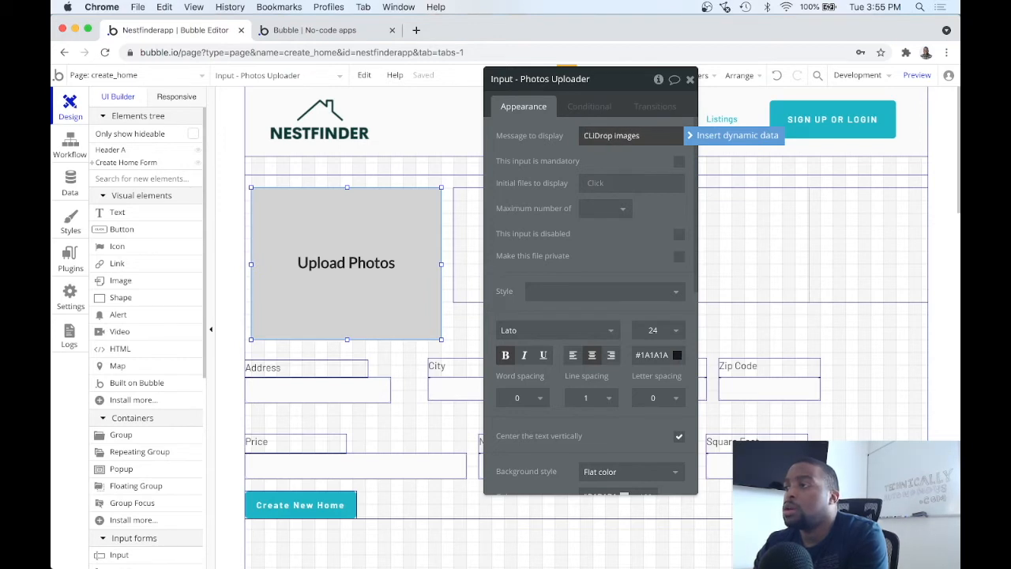
type("lick or")
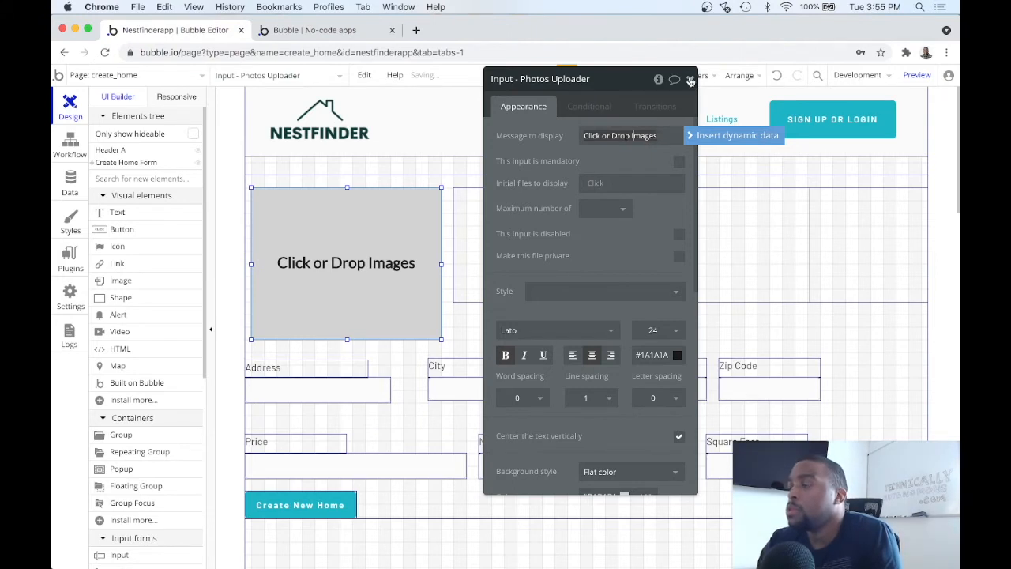
left_click(690, 82)
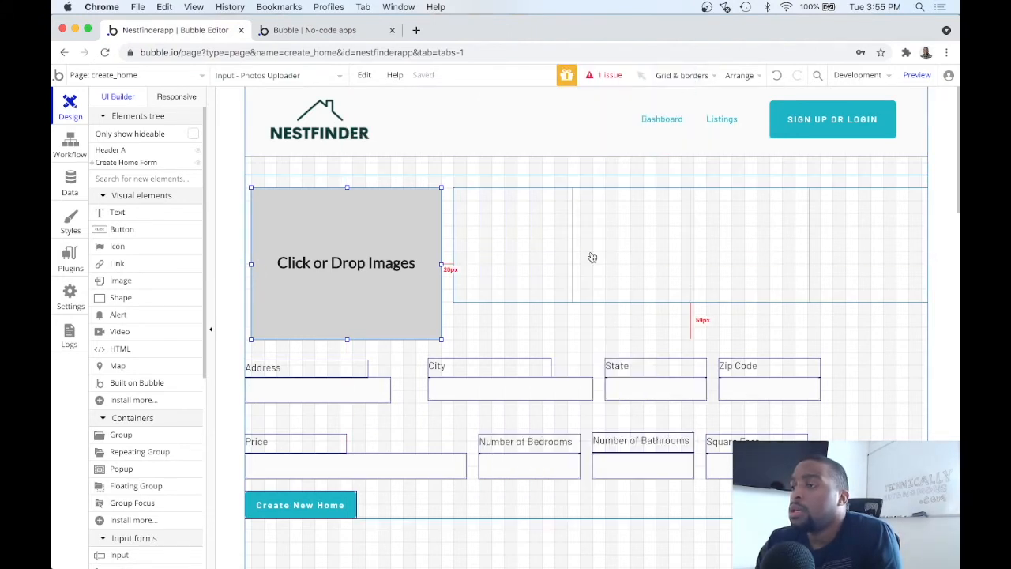
Draw an Image element that nearly fills the first cell of the repeating group.
left_click(561, 288)
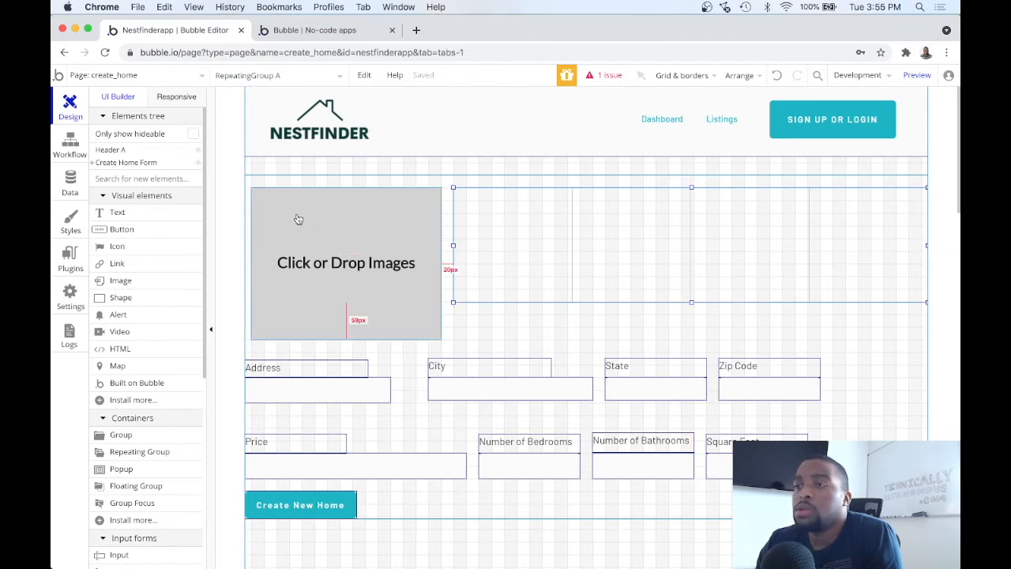
left_click(133, 282)
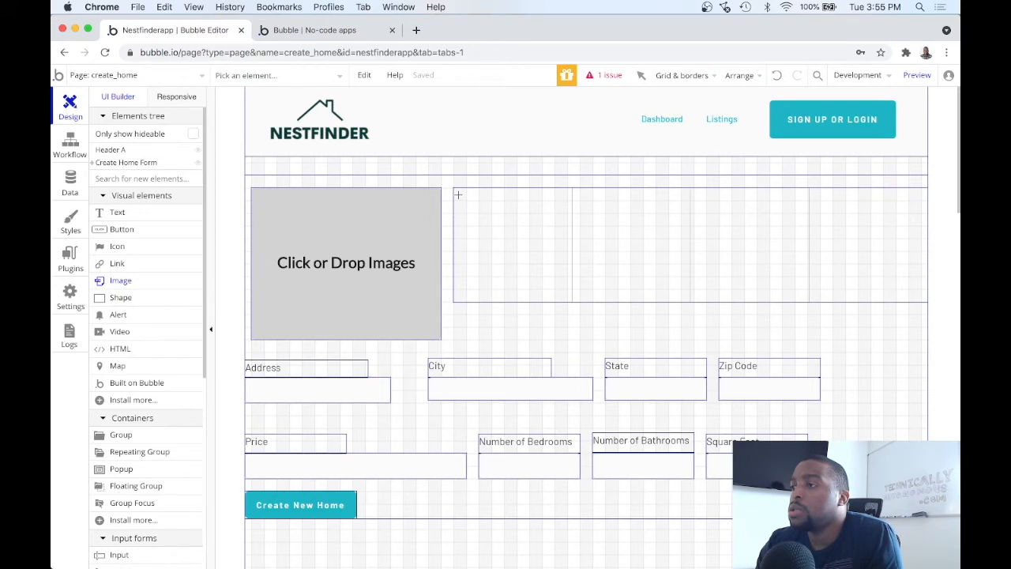
left_click_drag(456, 194, 566, 294)
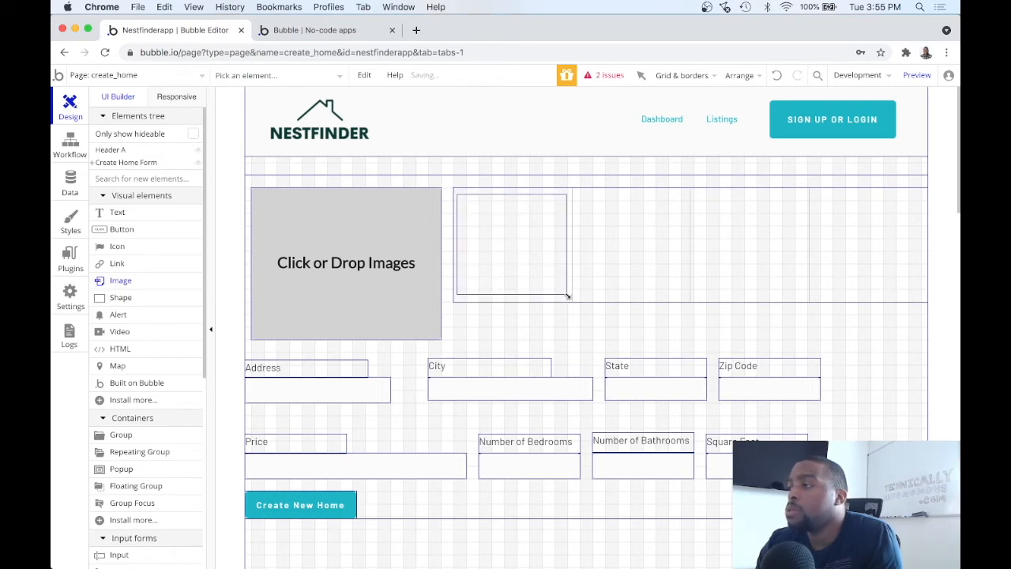
right_click(660, 250)
Set the repeating group's number of columns to 3.
left_click(616, 240)
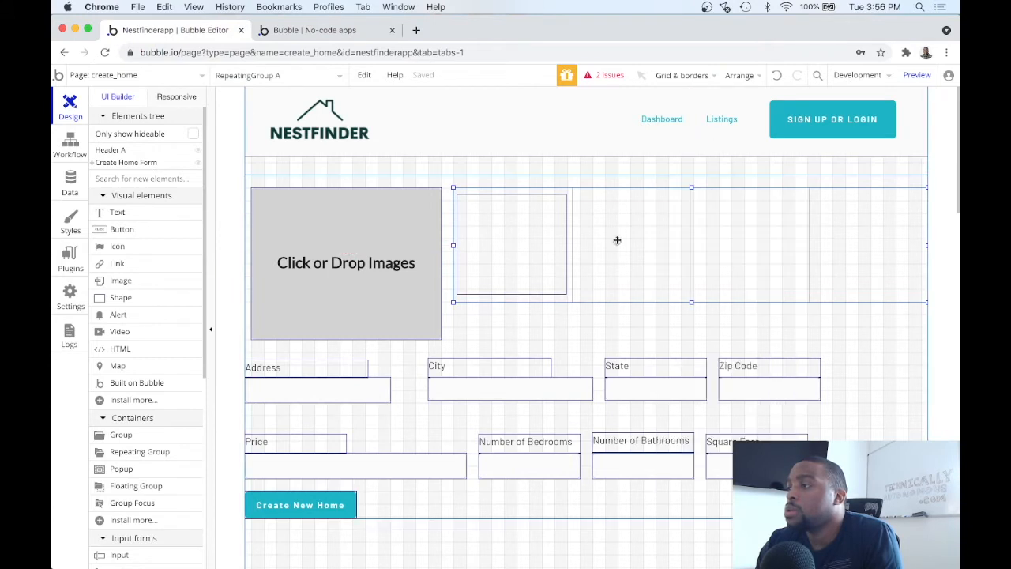
double_click(617, 239)
left_click(575, 227)
left_click(559, 282)
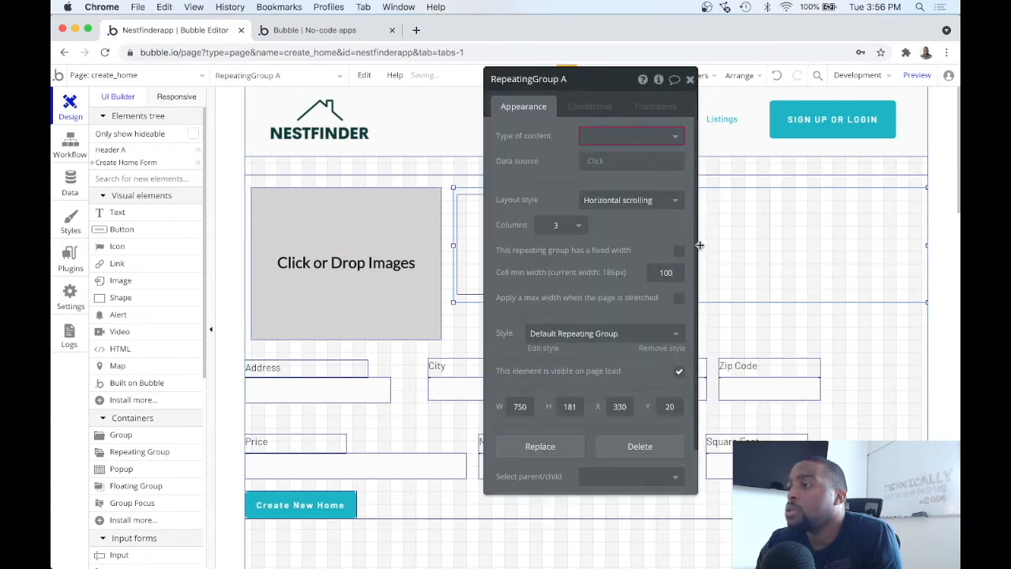
Set the repeating group's type of content to image.
left_click(674, 138)
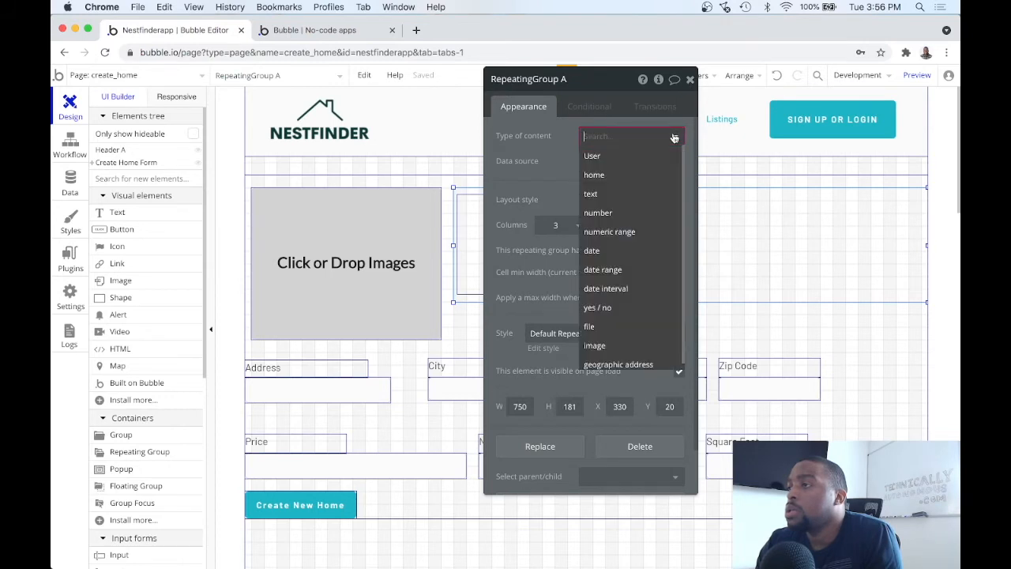
left_click(731, 222)
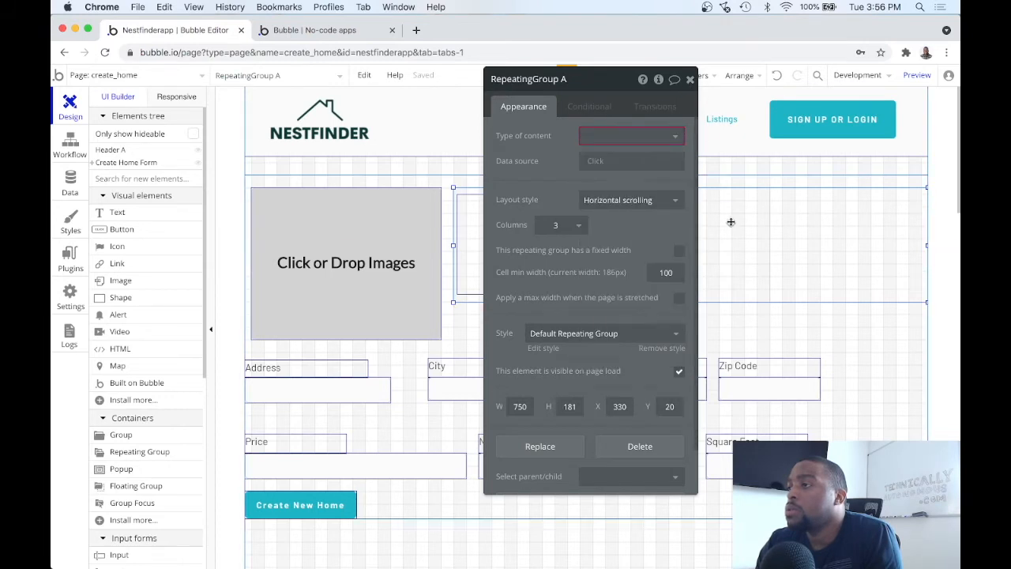
left_click_drag(609, 79, 424, 99)
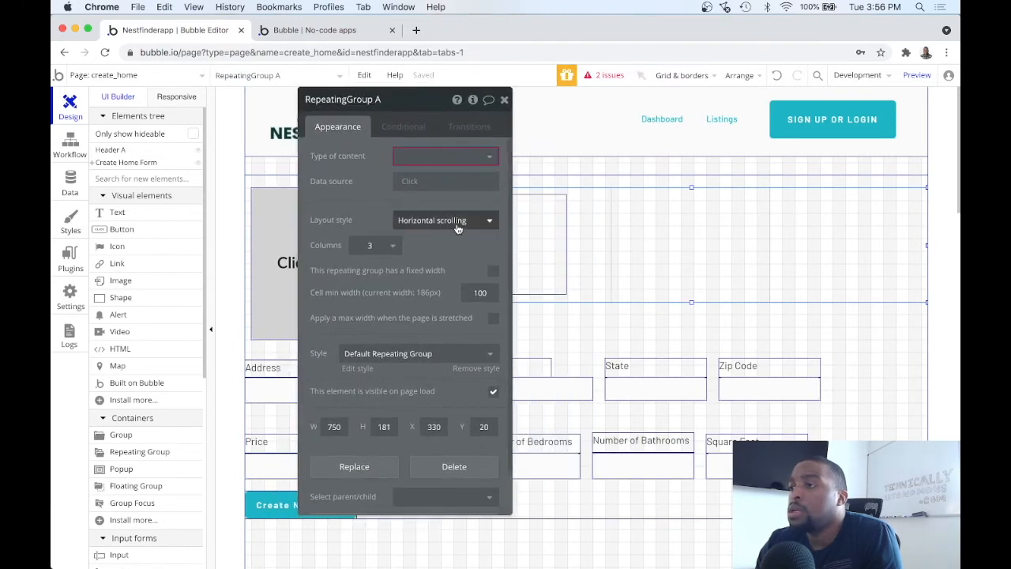
left_click(467, 156)
scroll(444, 320, "down", 1)
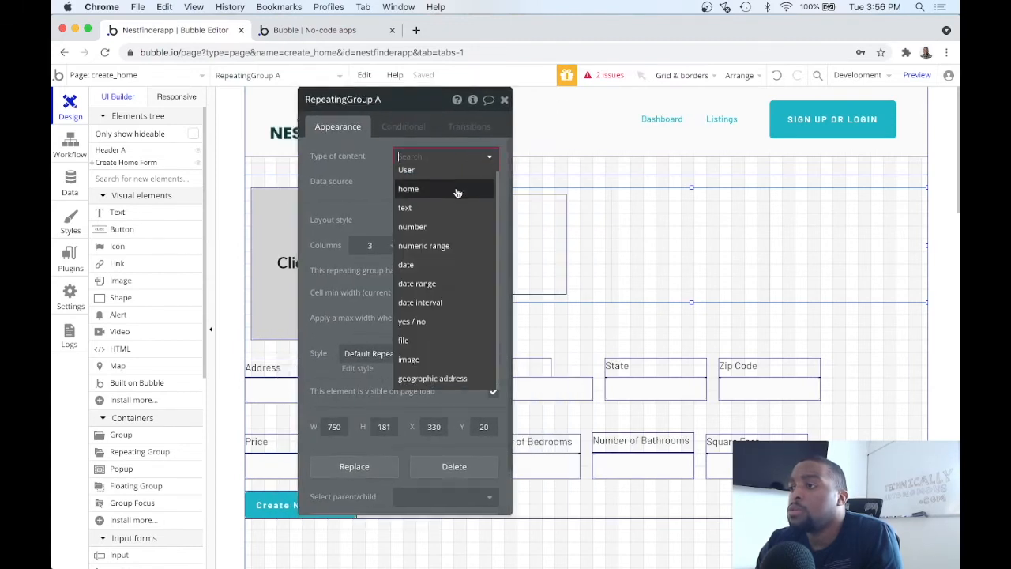
left_click(445, 360)
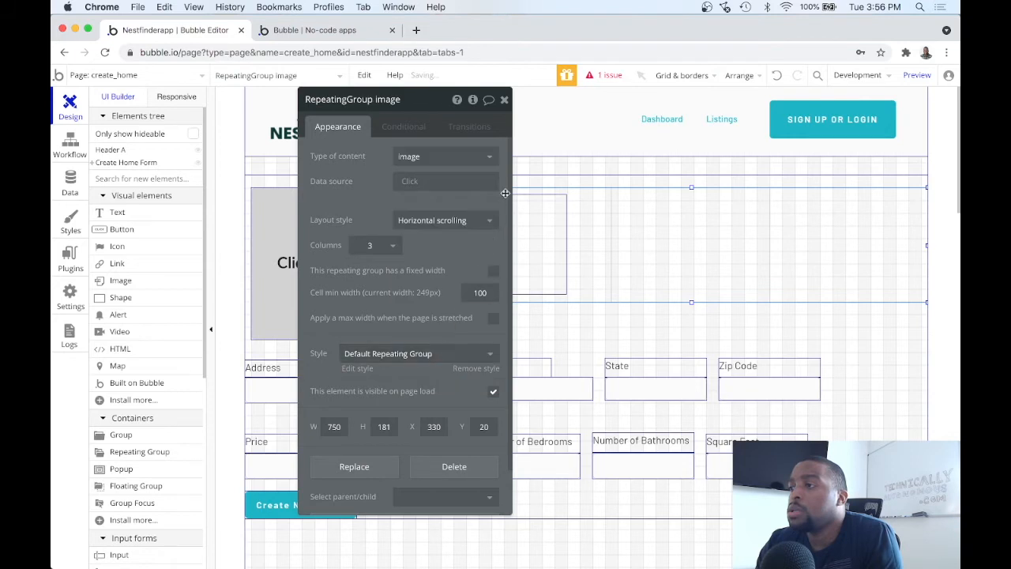
Set the repeating group's data source to Input - Photos Uploader's value.
left_click(417, 180)
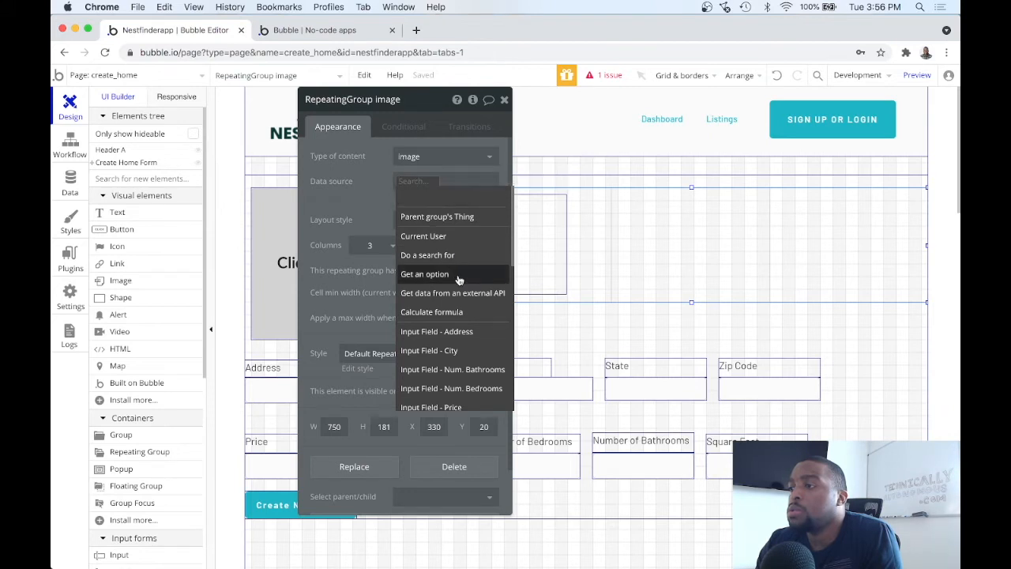
scroll(458, 280, "down", 5)
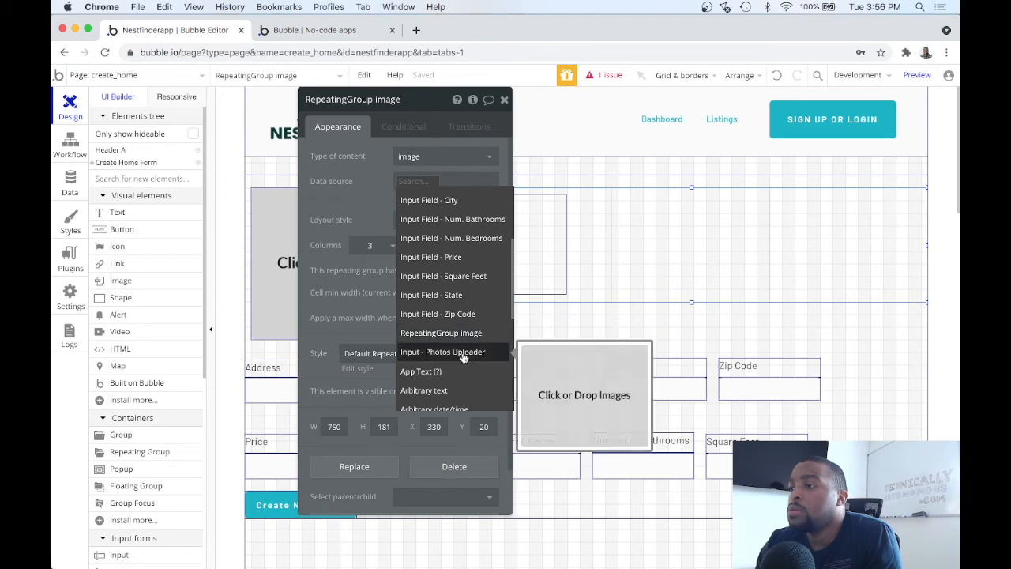
left_click(464, 356)
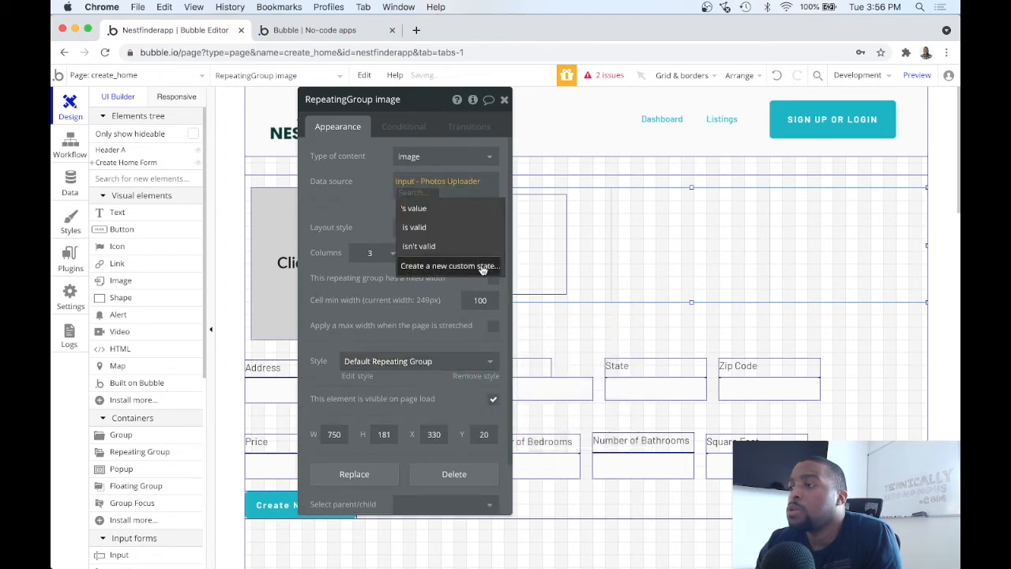
left_click(479, 210)
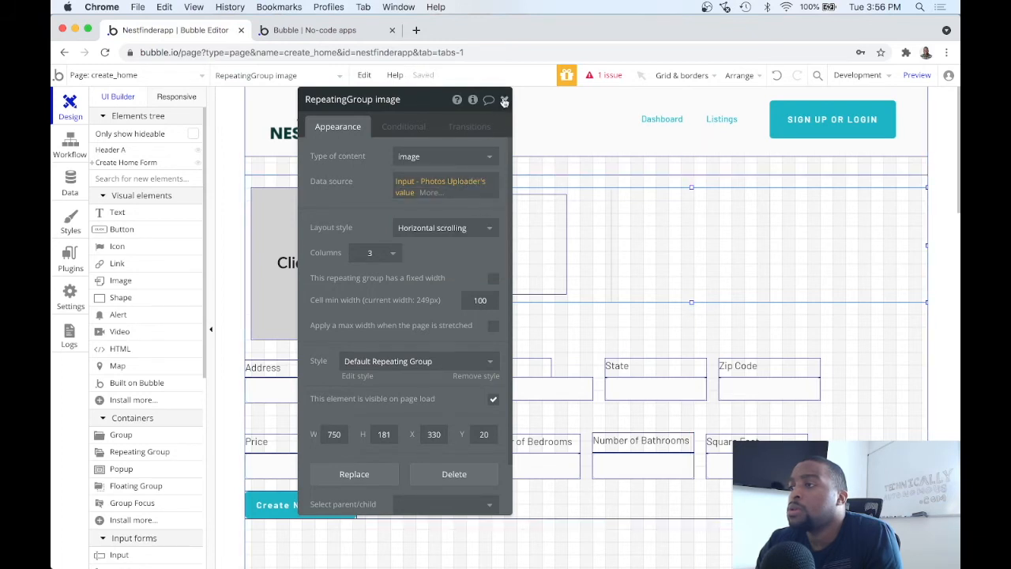
left_click(504, 101)
Widen the image element in the repeating group's first cell to about 234 px so it nearly fills the cell.
left_click(538, 228)
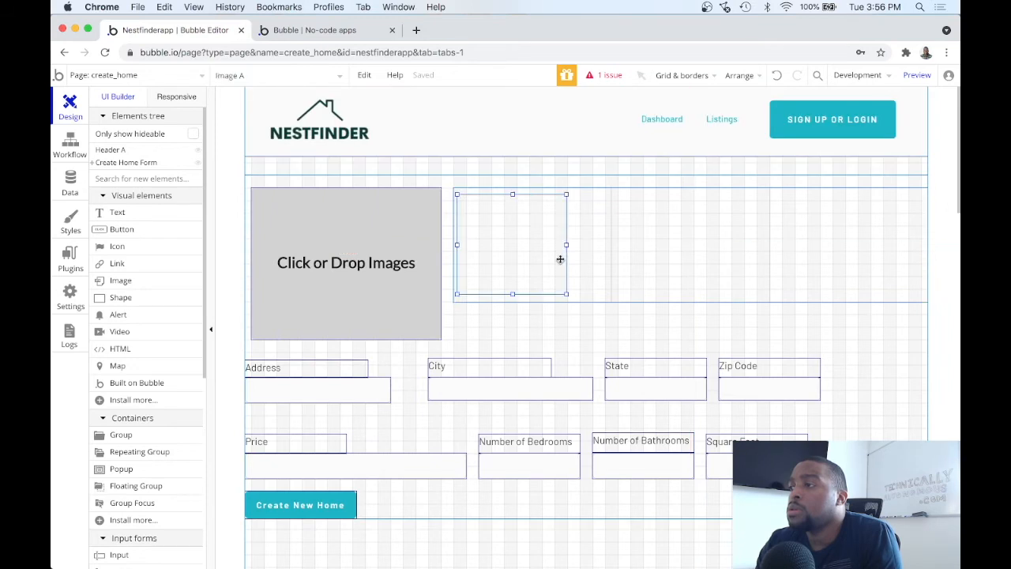
left_click_drag(567, 246, 604, 246)
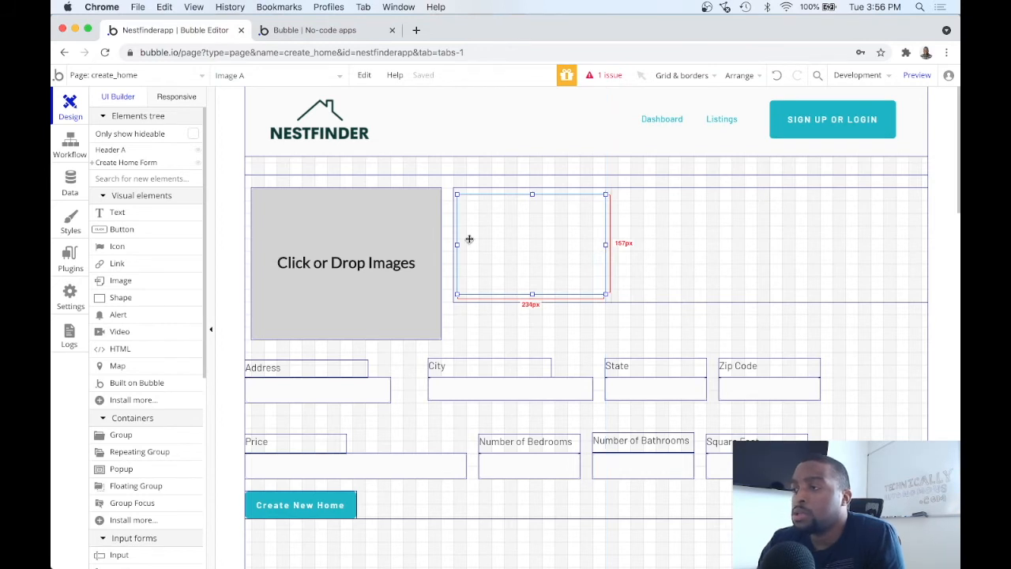
Preview the create_home page and upload all six screenshots from the five-points folder through the photos uploader.
left_click(915, 79)
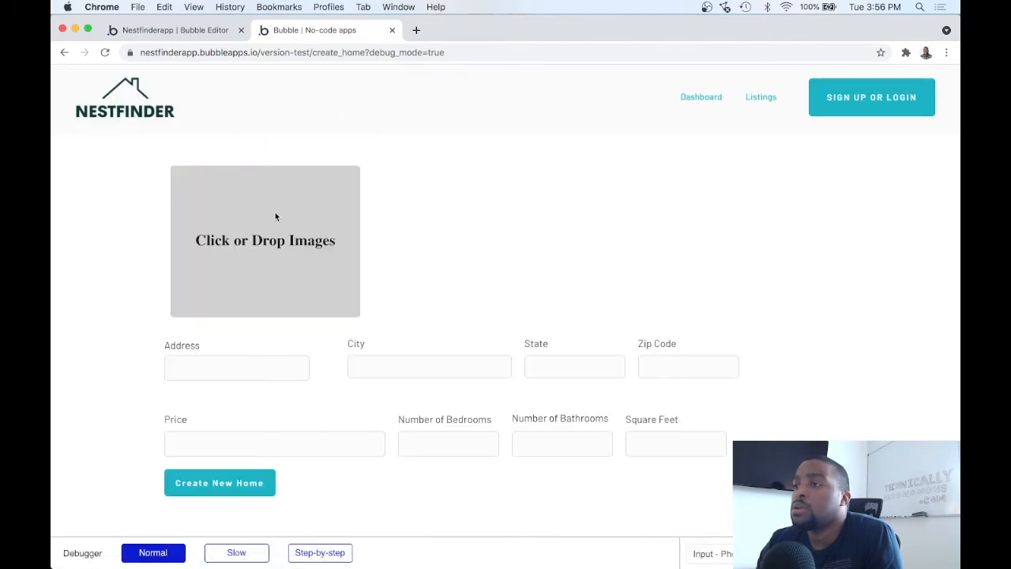
left_click(276, 217)
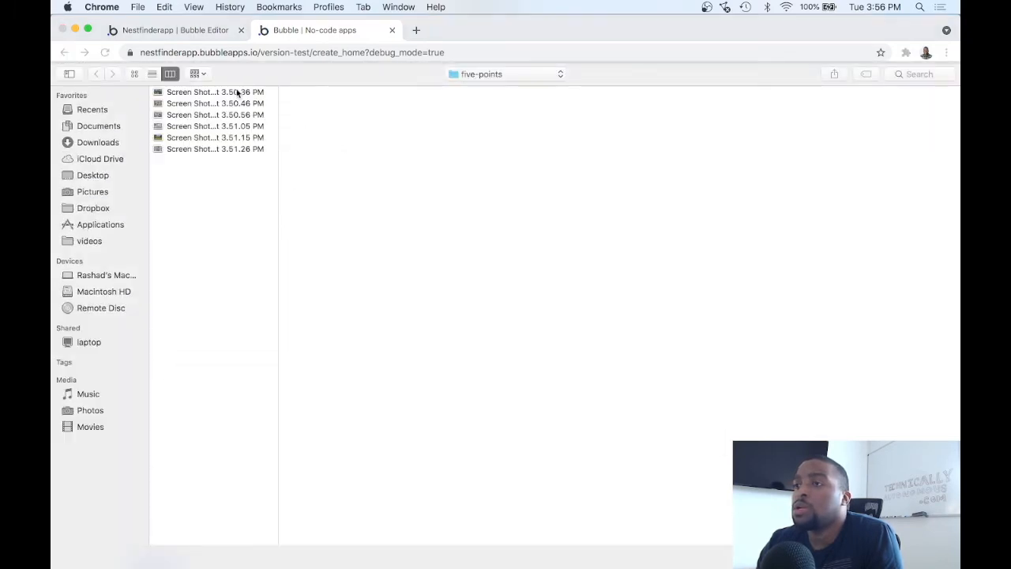
left_click(237, 92)
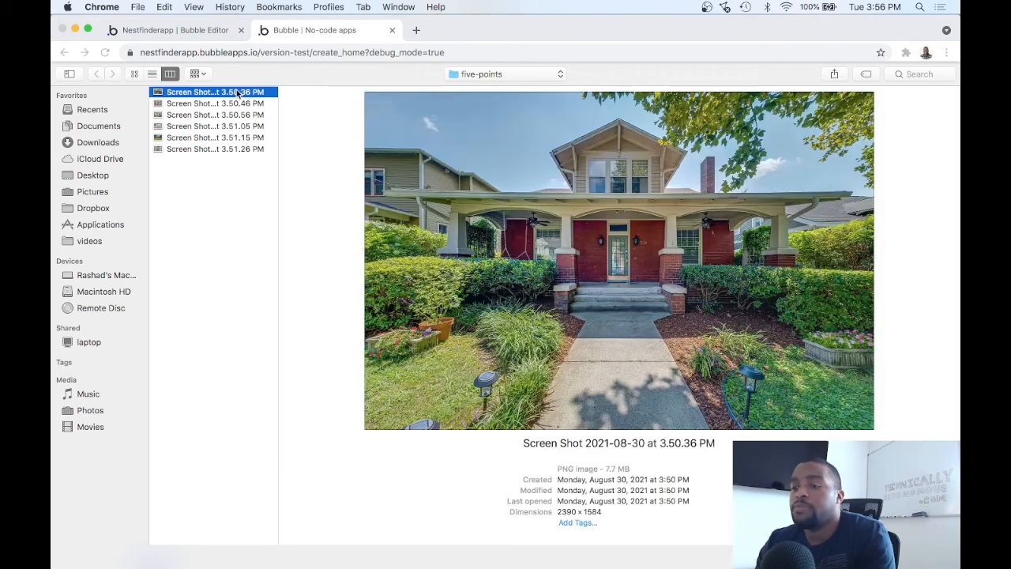
left_click(241, 148, "shift")
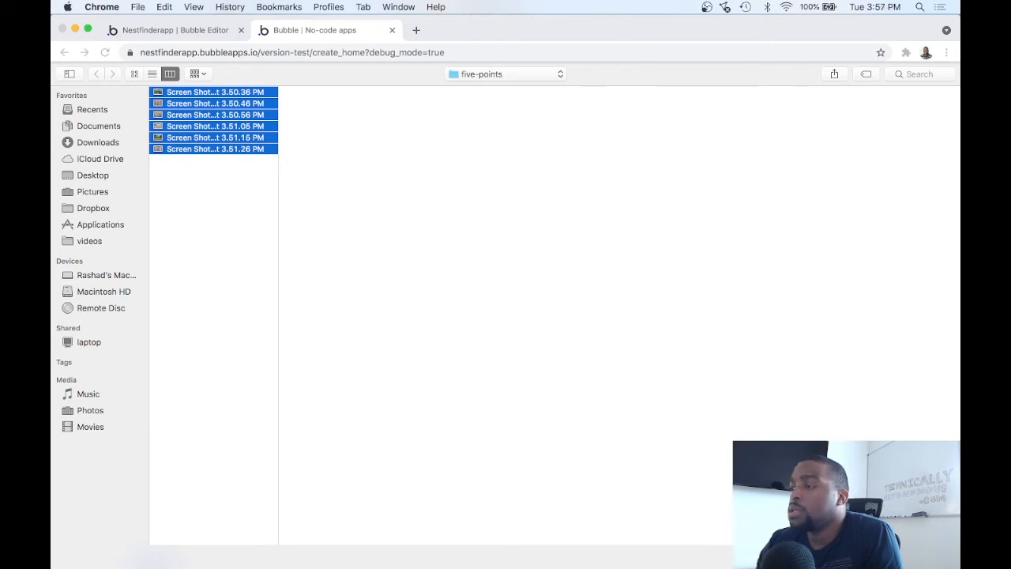
key("Return")
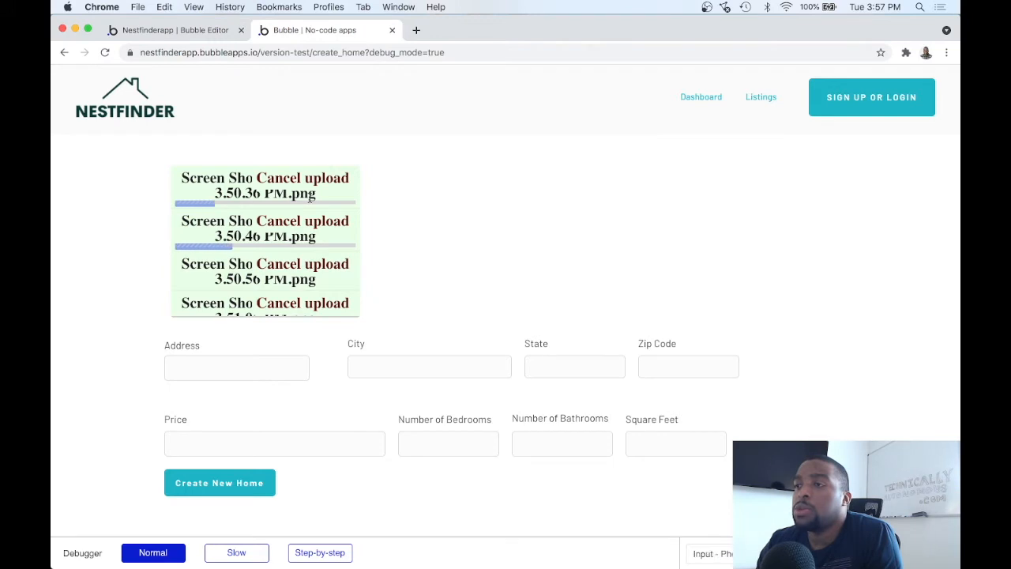
Examine the upload progress of every file listed in the photos uploader and check the area beside it for images.
scroll(313, 218, "down", 3)
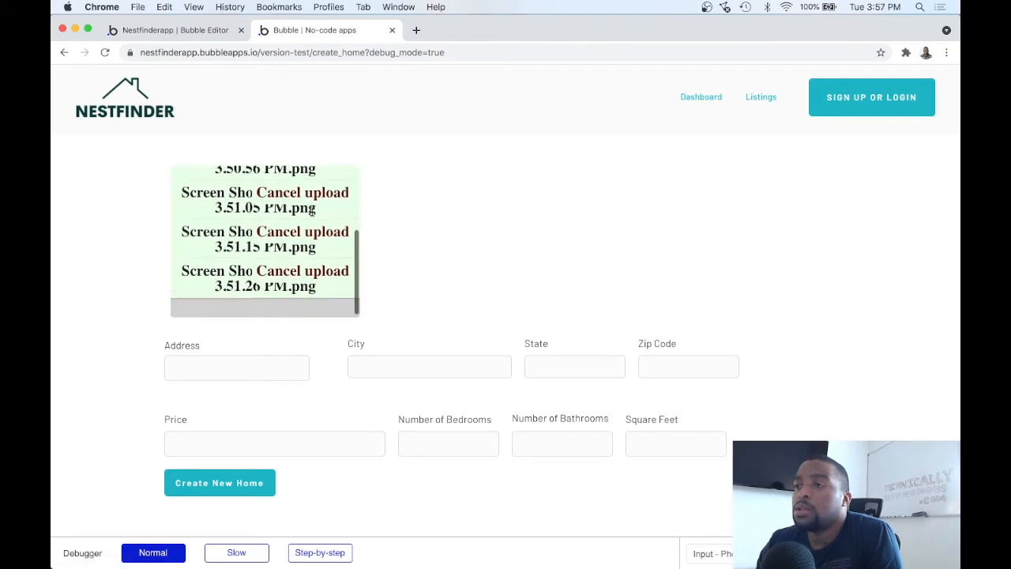
scroll(314, 217, "up", 3)
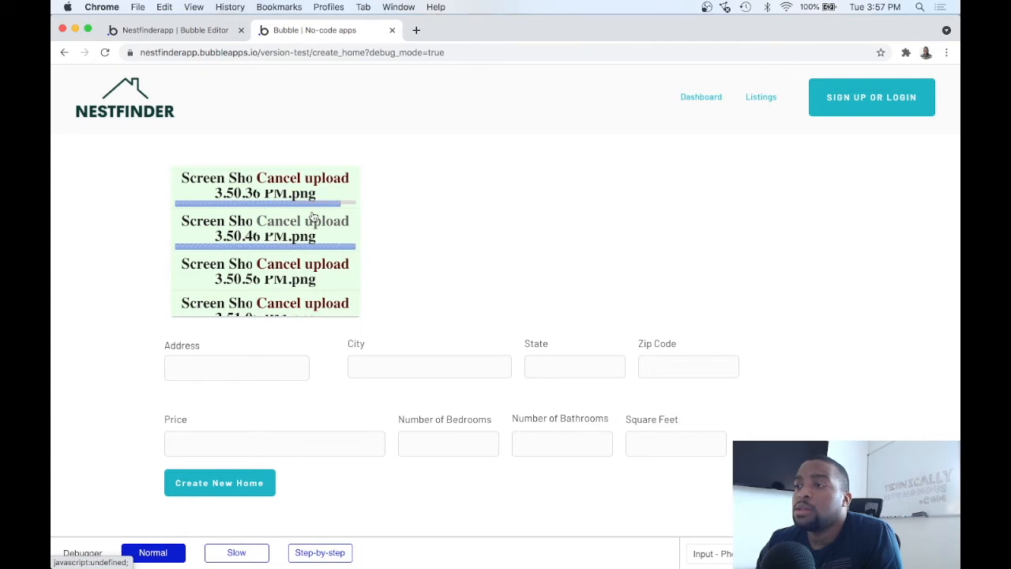
scroll(312, 216, "down", 3)
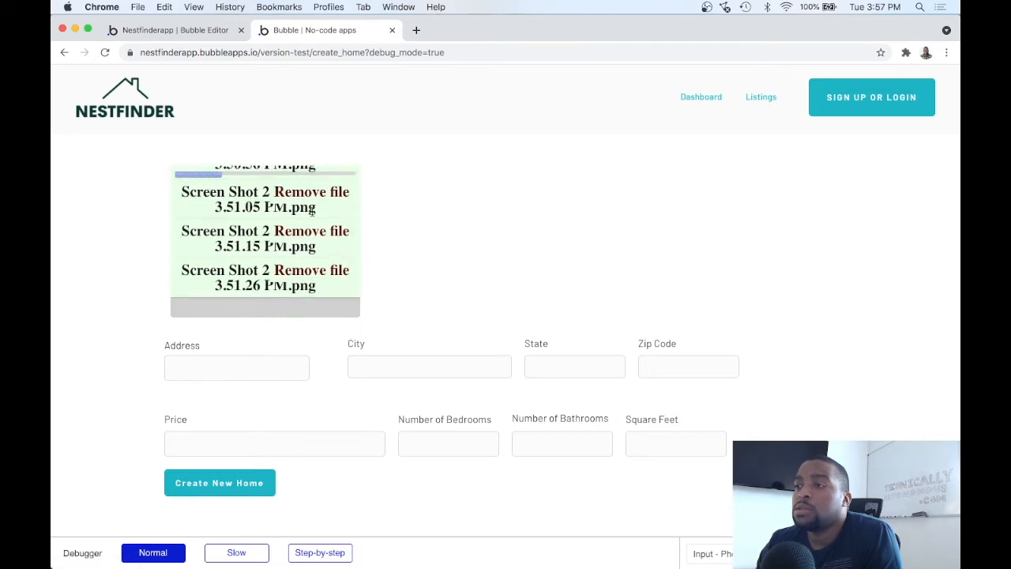
scroll(313, 213, "up", 3)
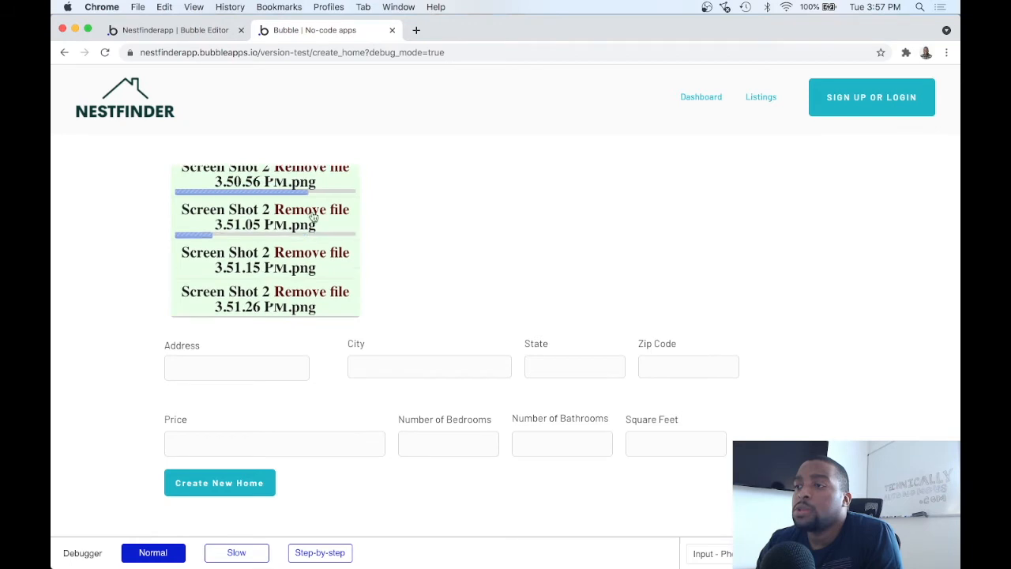
scroll(313, 217, "down", 3)
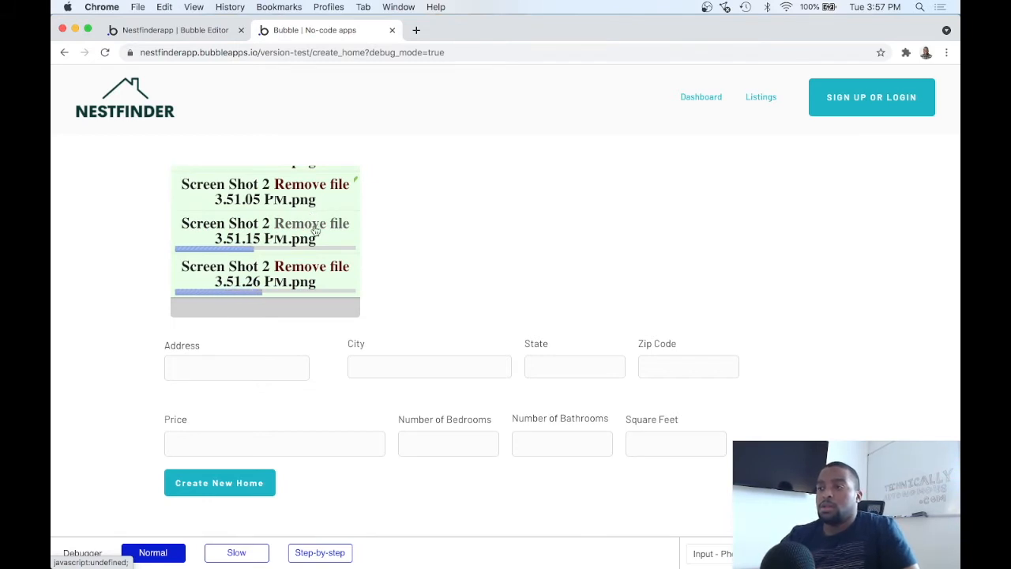
scroll(318, 241, "up", 2)
scroll(317, 248, "down", 2)
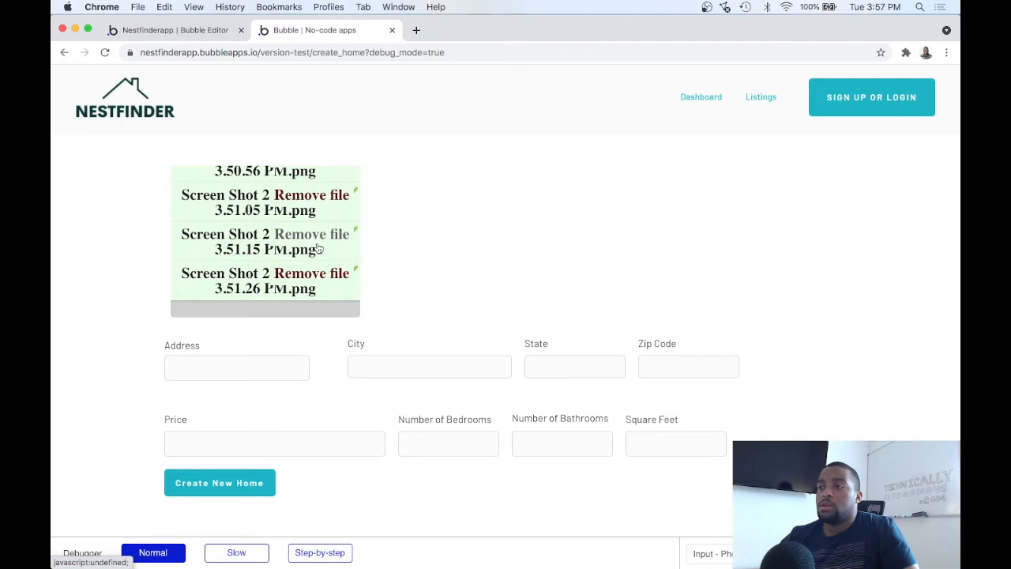
scroll(318, 248, "up", 3)
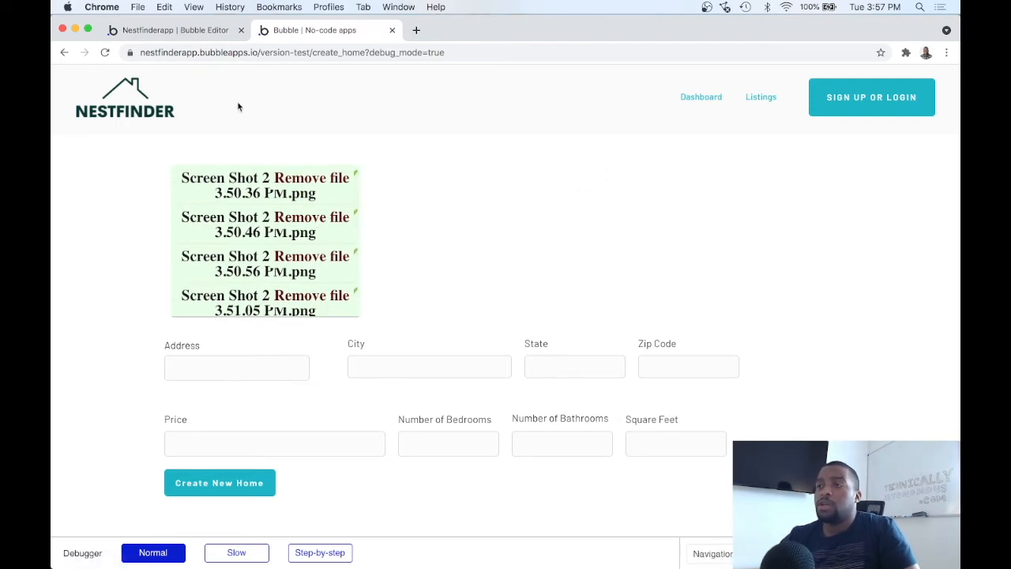
Return to the Bubble editor and rename the image repeating group as Photo Preview List.
left_click(179, 30)
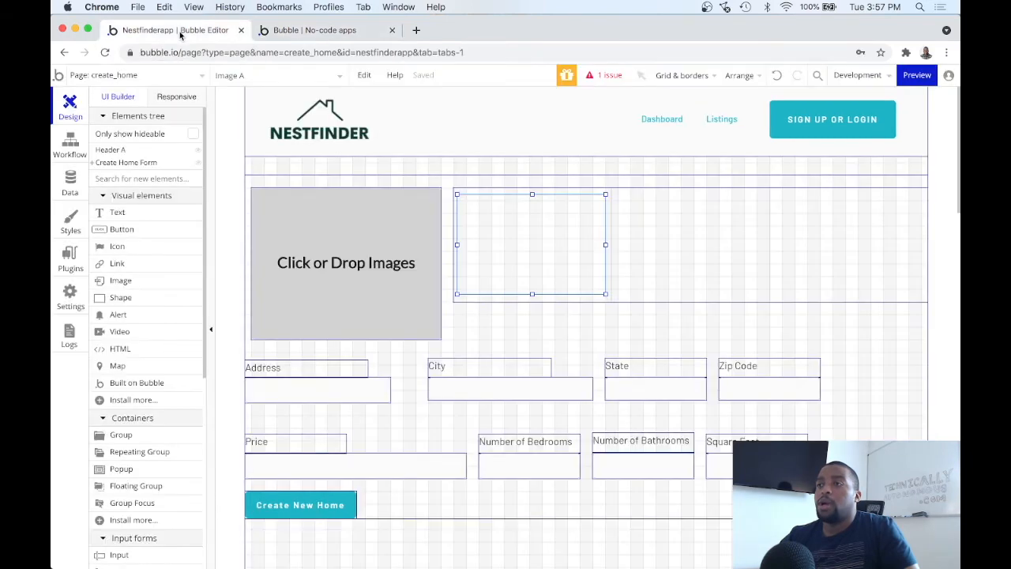
double_click(640, 203)
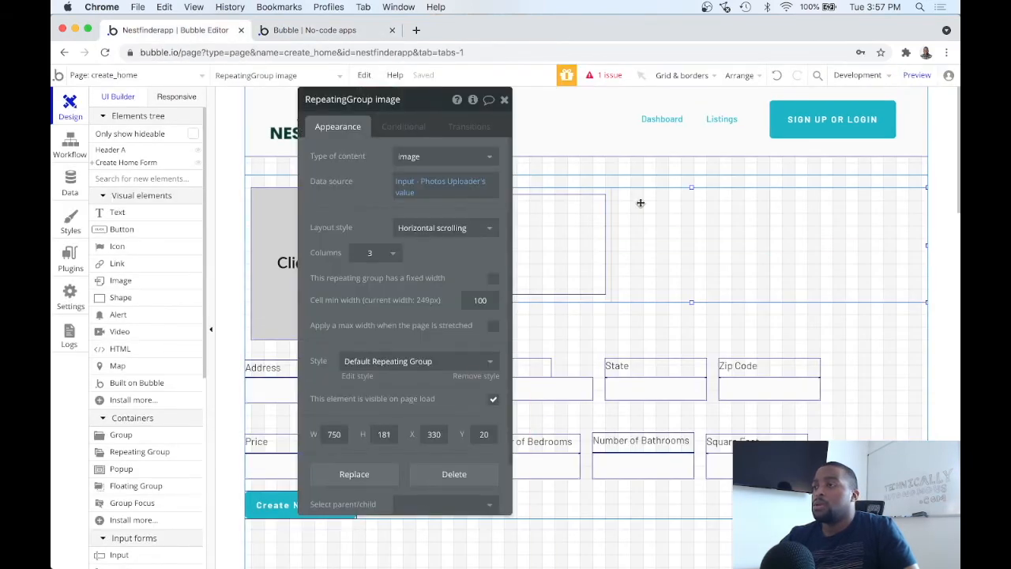
triple_click(392, 99)
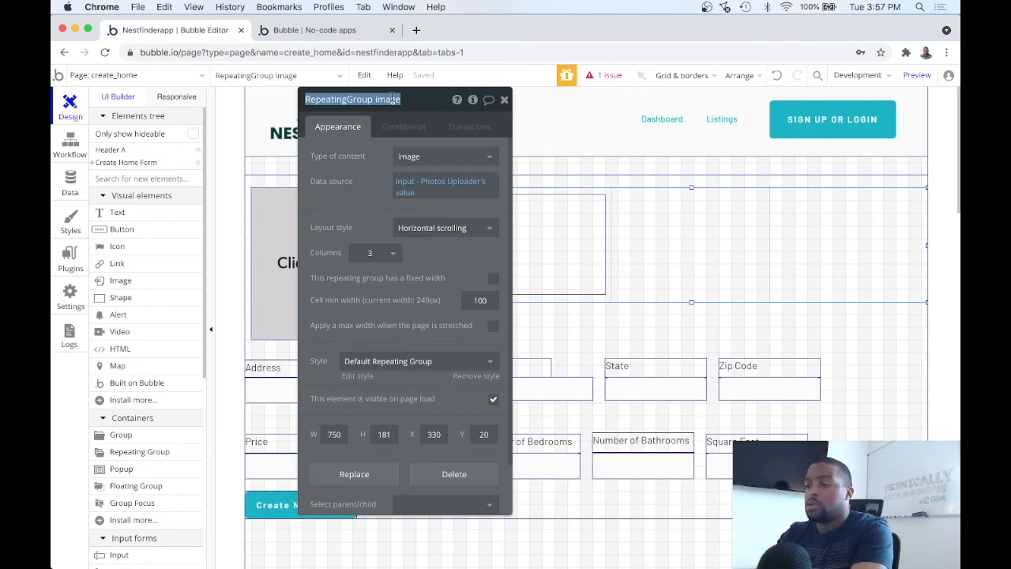
type("Photo Preview List")
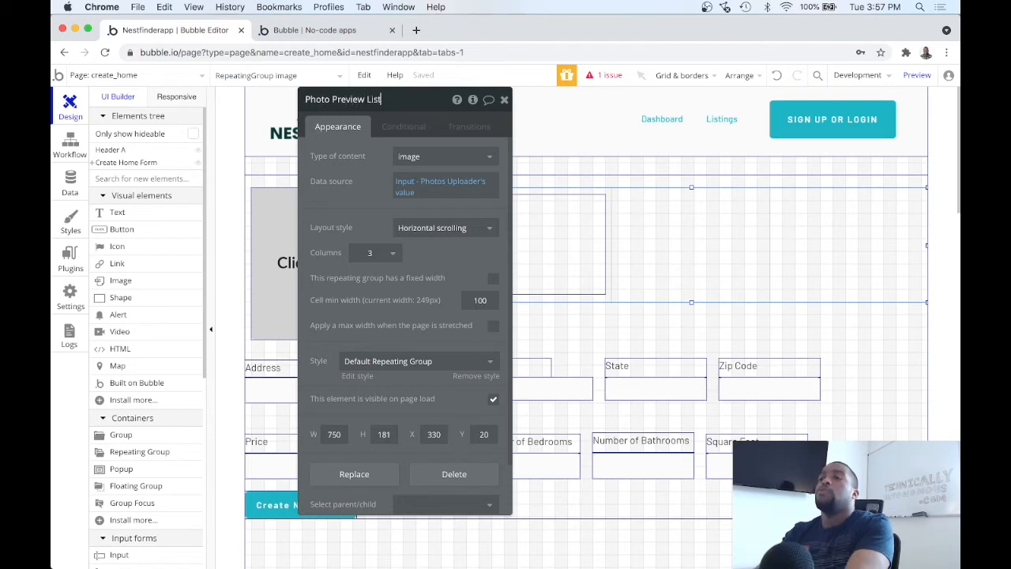
left_click(505, 102)
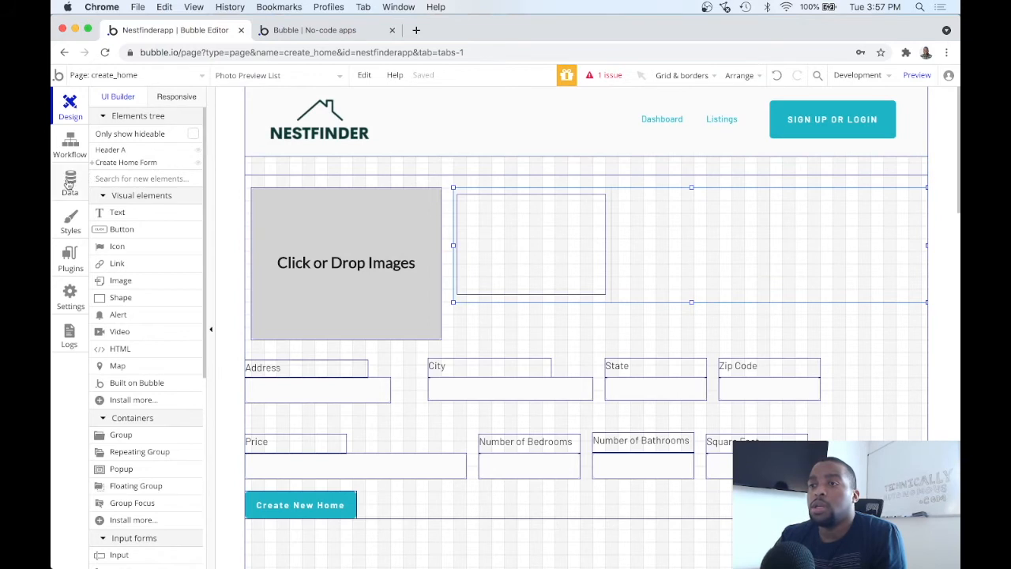
Add a workflow event that runs when the value of Input - Photos Uploader is changed.
left_click(70, 182)
left_click(69, 152)
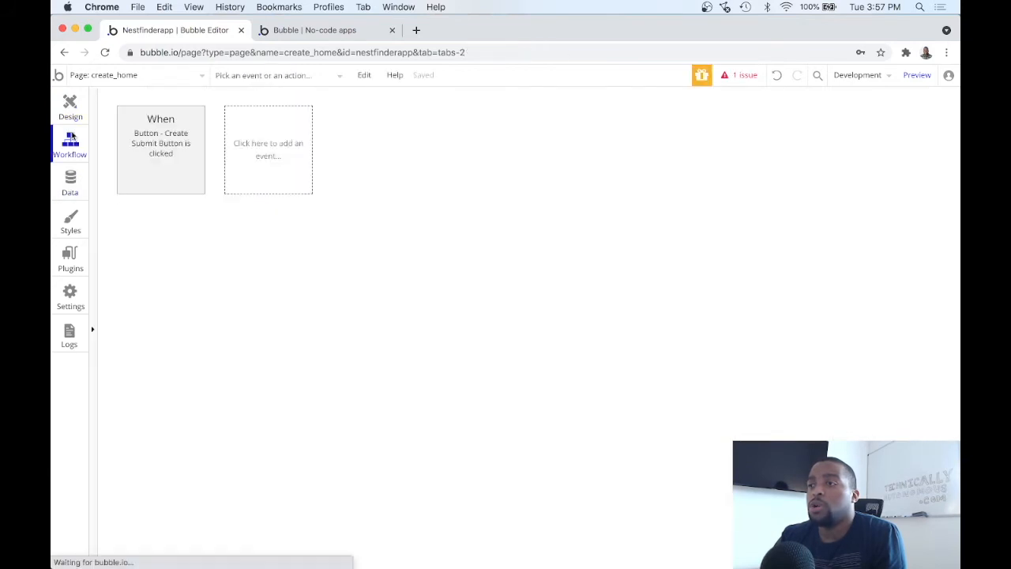
left_click(259, 152)
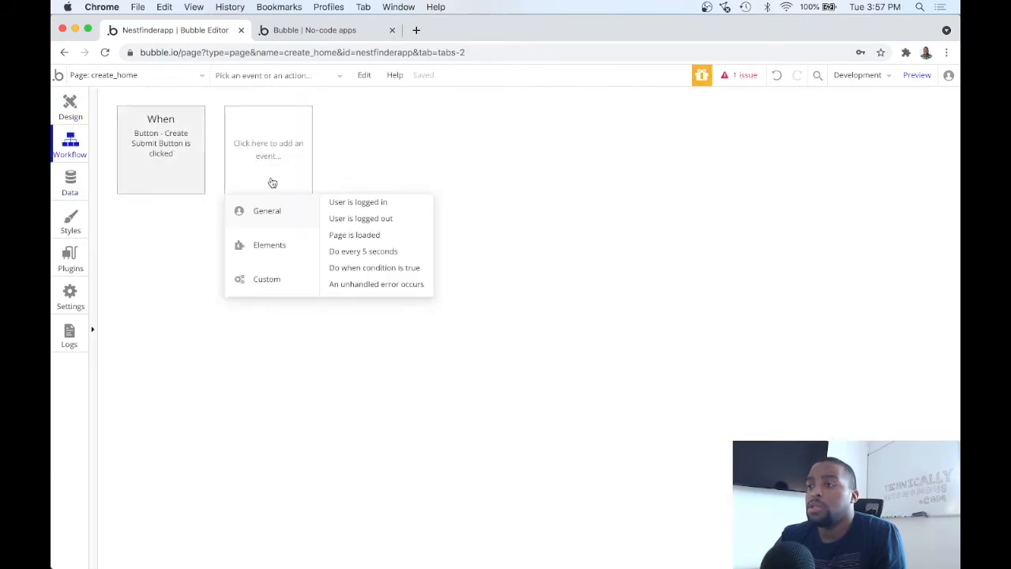
mouse_move(278, 243)
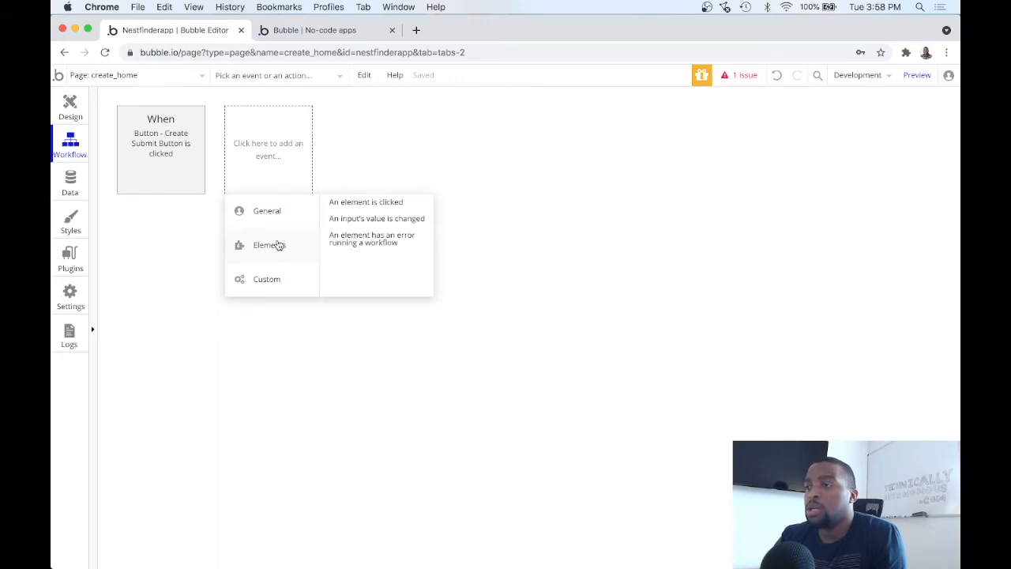
left_click(371, 220)
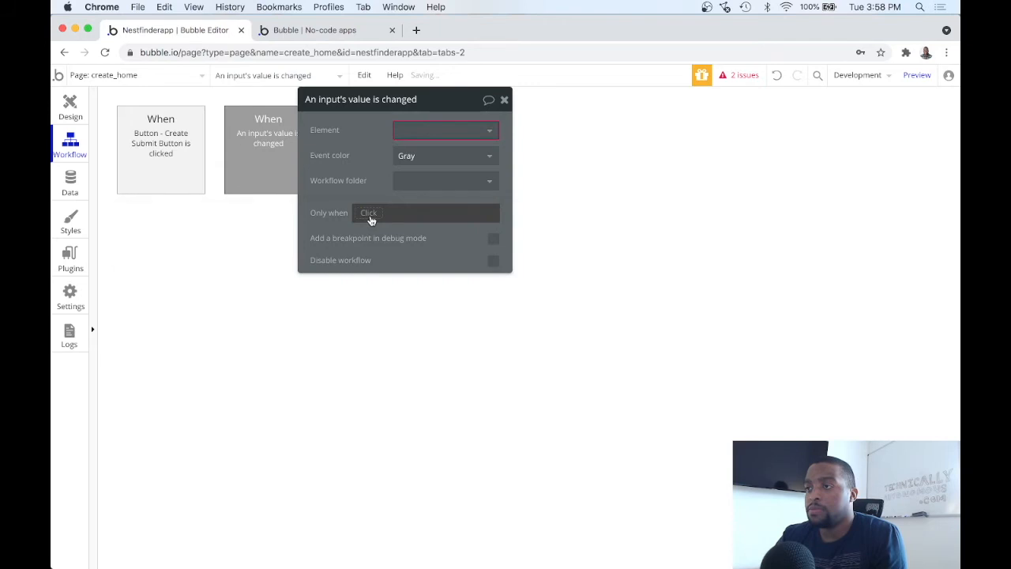
left_click(427, 131)
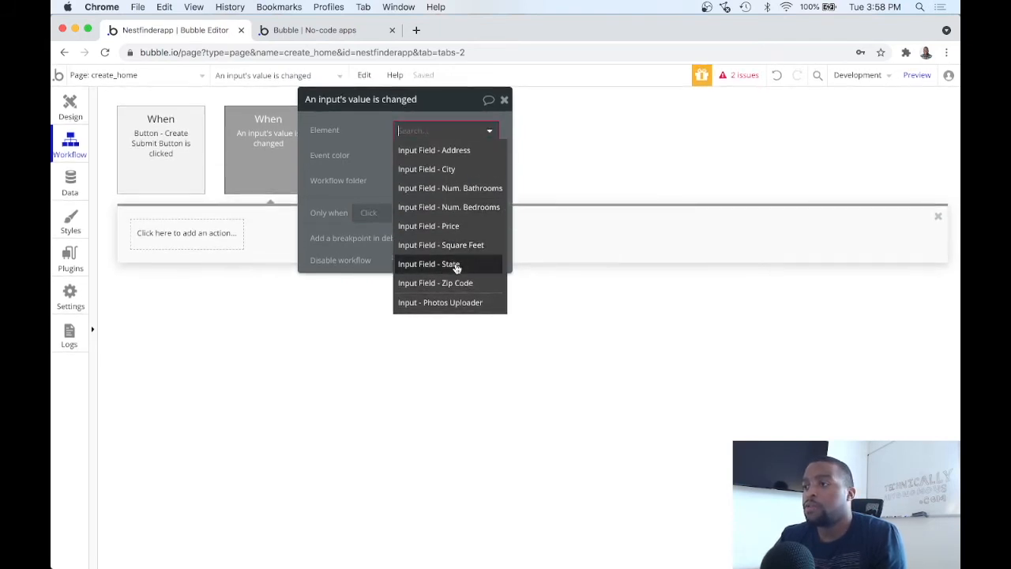
left_click(459, 303)
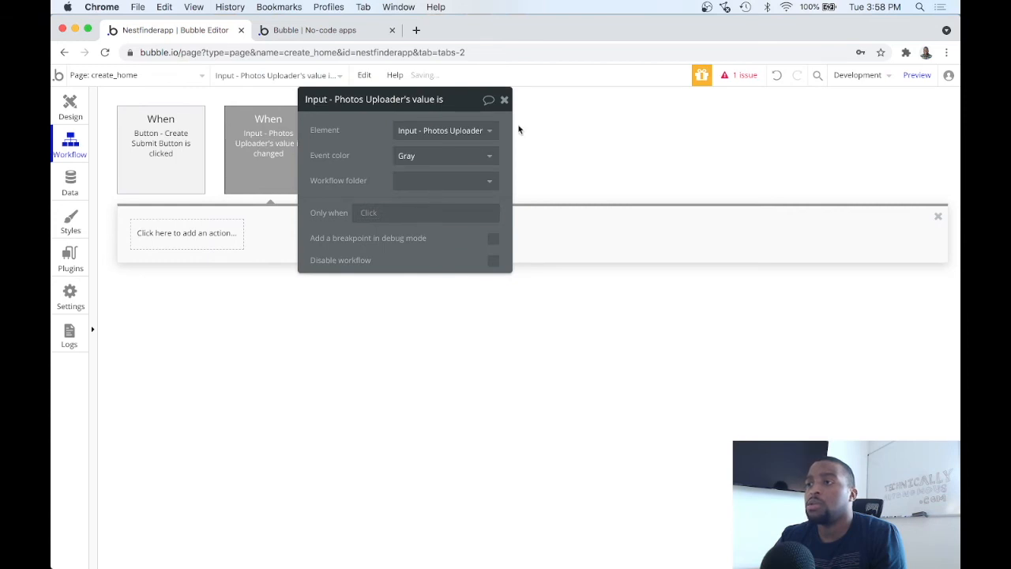
left_click_drag(461, 100, 553, 82)
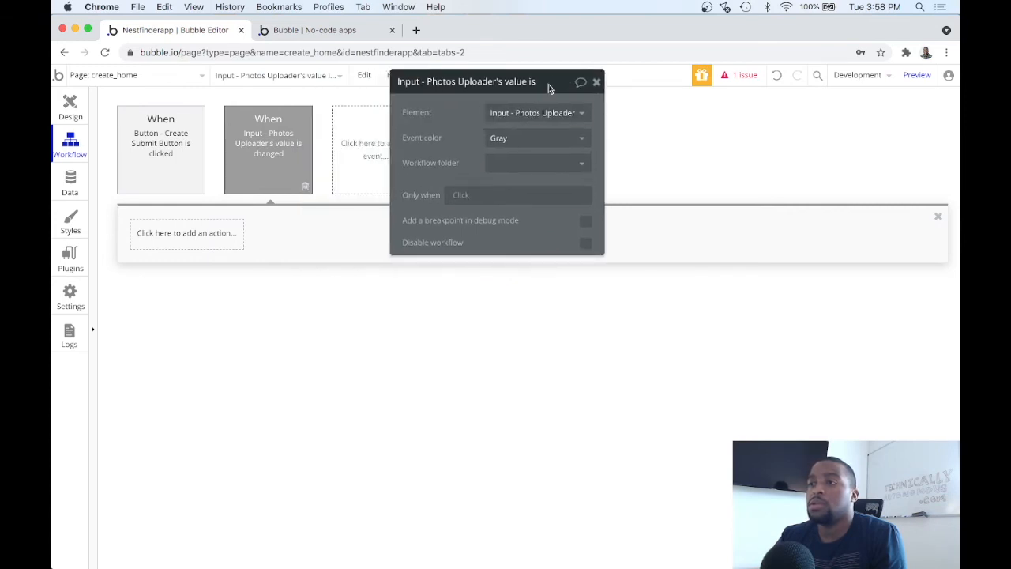
Add a Display list action to the uploader's workflow that shows This Multi-FileUploader's value in Photo Preview List.
left_click(190, 237)
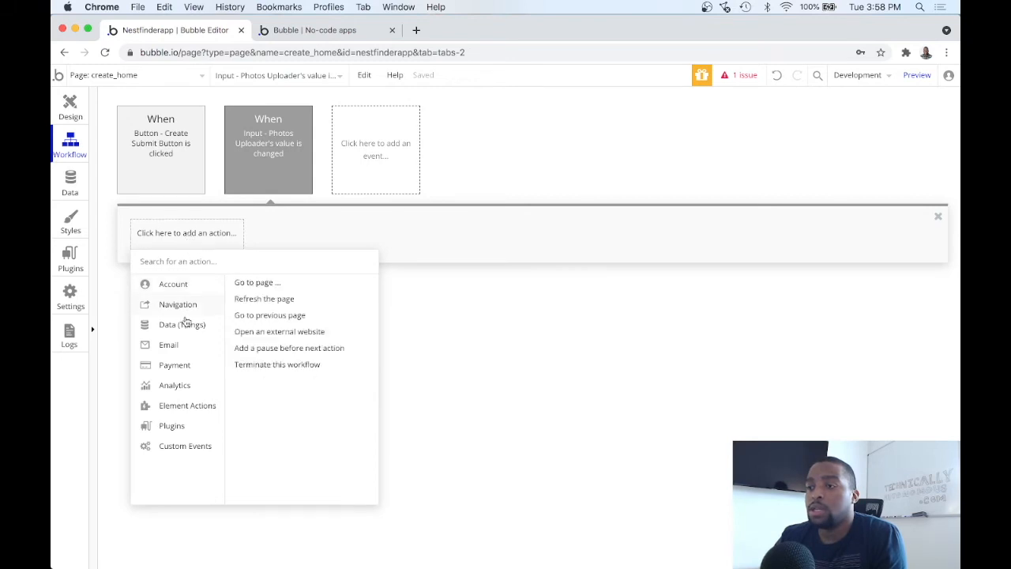
mouse_move(202, 406)
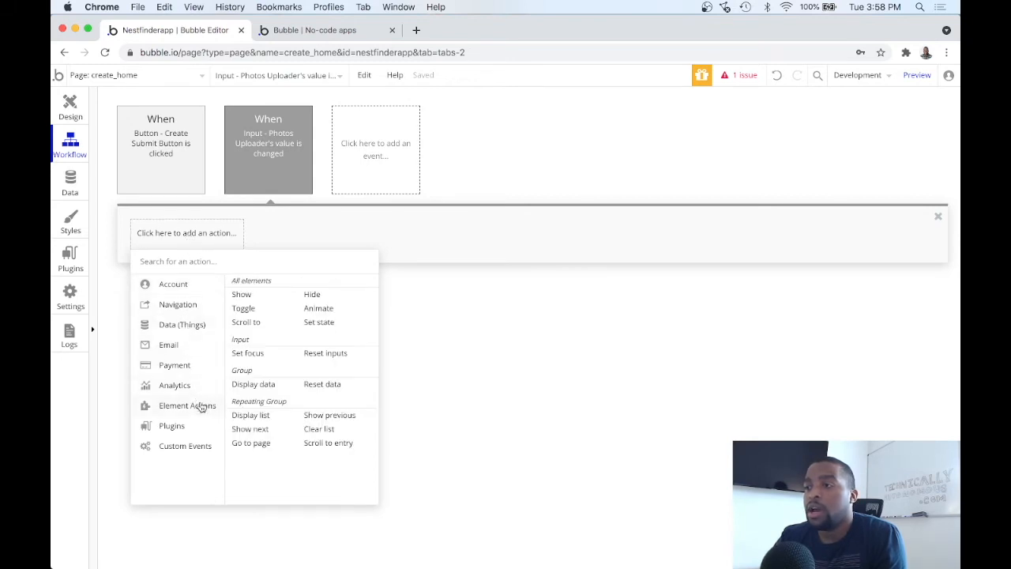
left_click(255, 420)
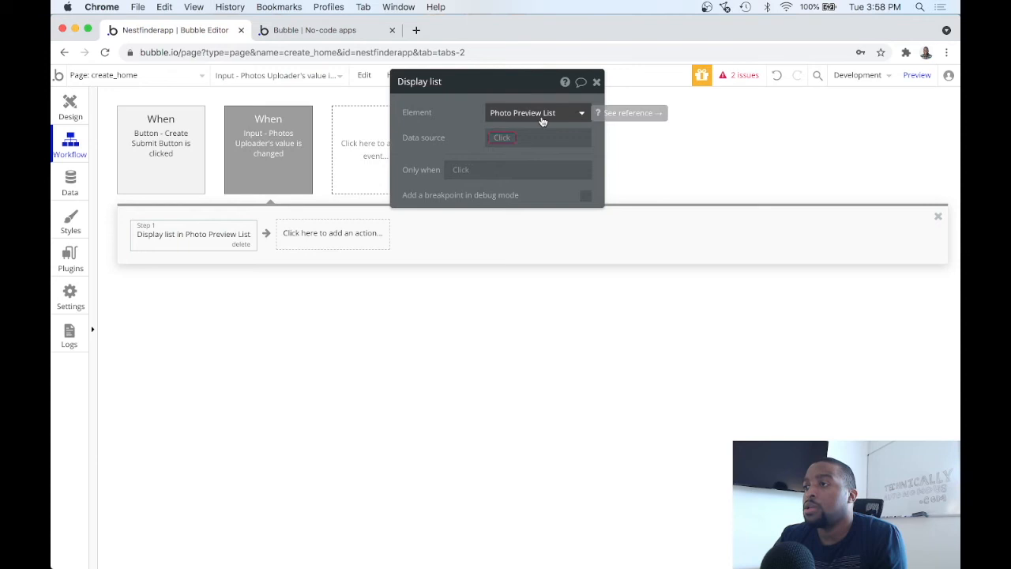
left_click(504, 138)
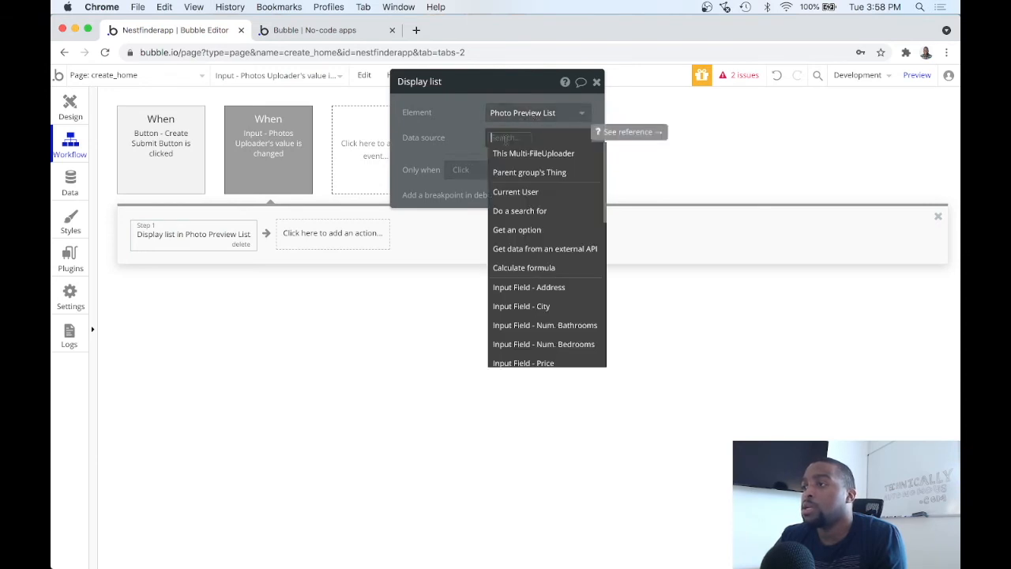
left_click(528, 158)
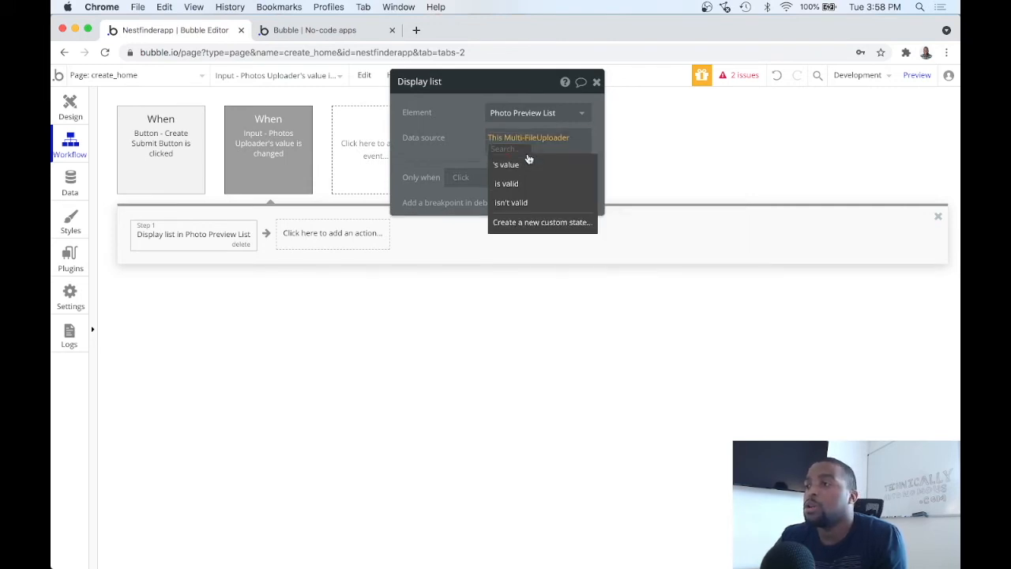
left_click(529, 166)
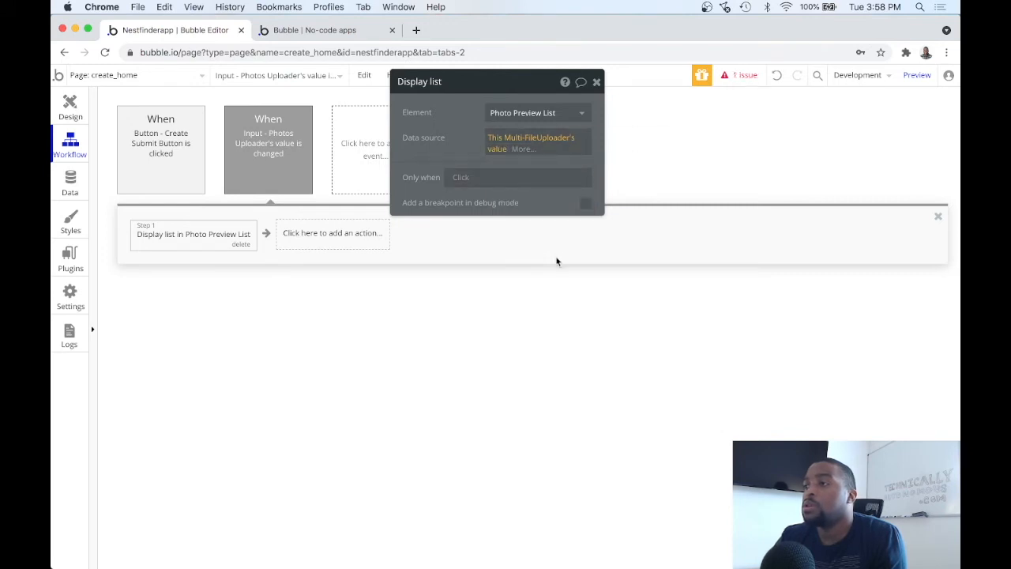
Resolve the open issue on Image A by setting its dynamic image to Current cell's image.
left_click(739, 75)
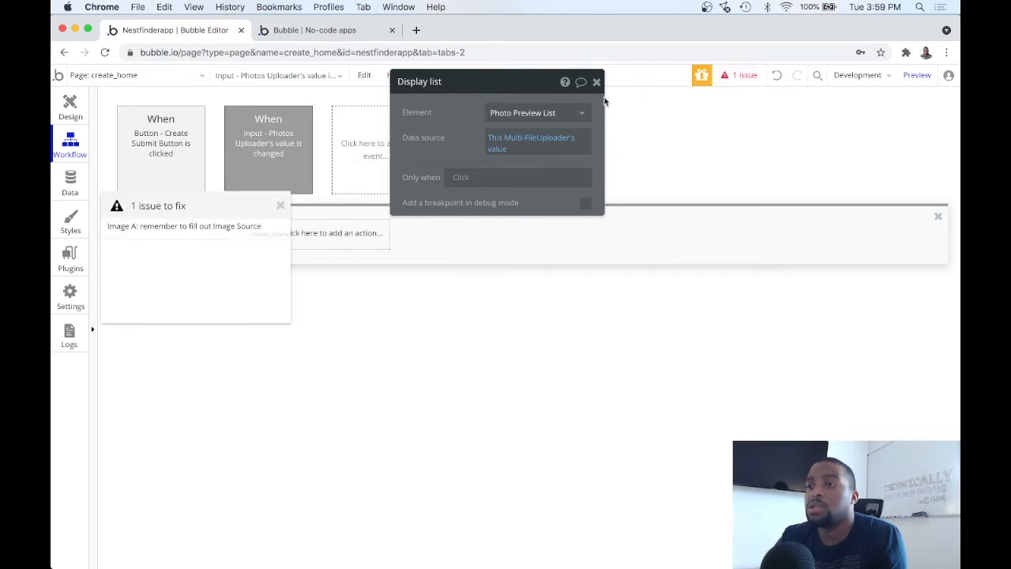
mouse_move(221, 231)
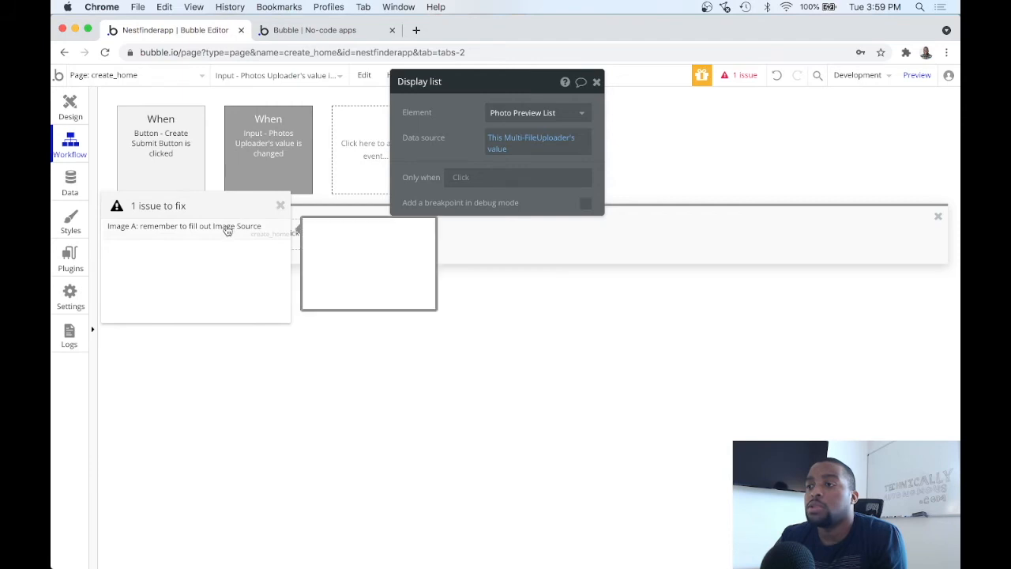
left_click(209, 229)
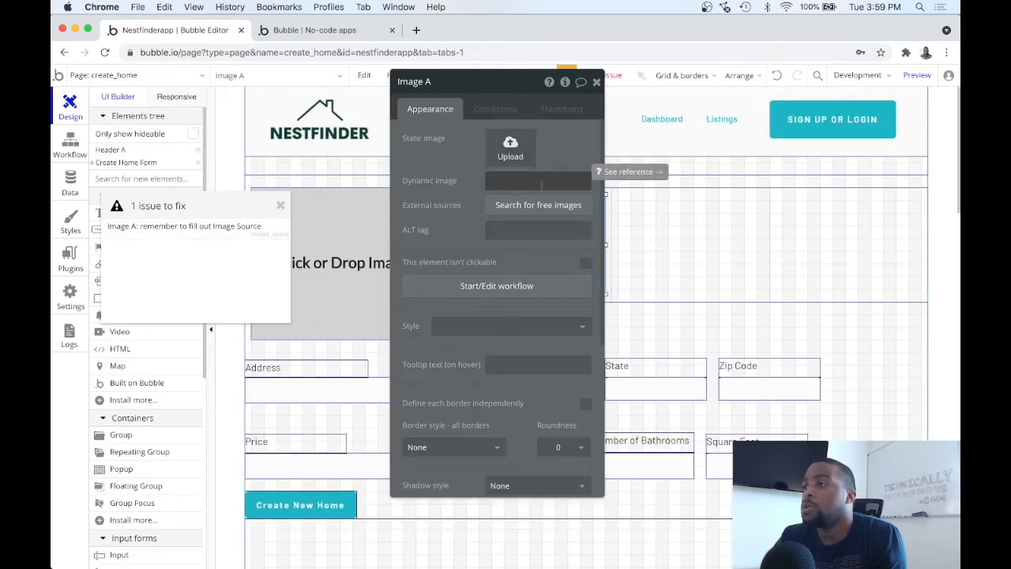
left_click_drag(515, 83, 375, 88)
left_click(395, 175)
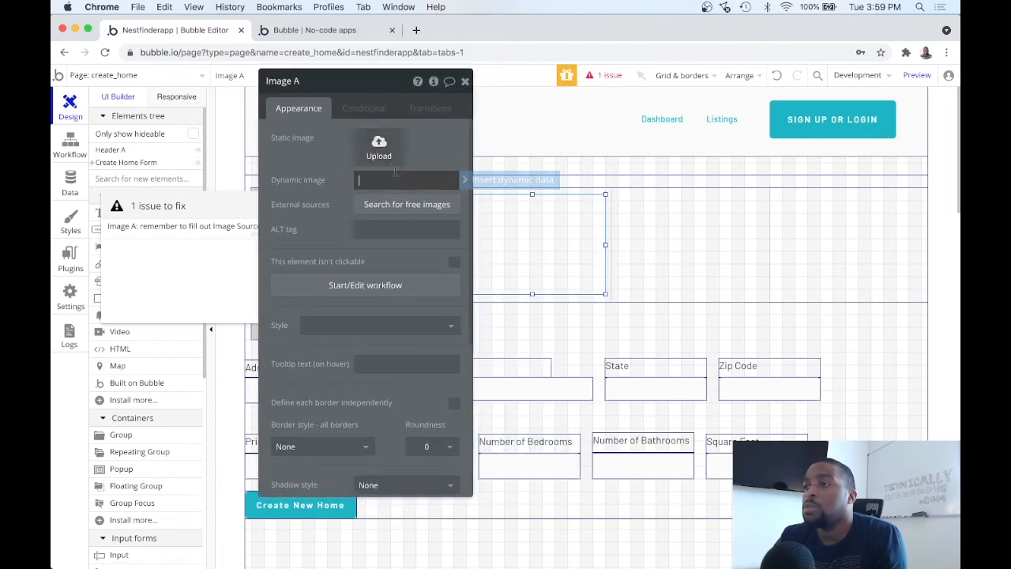
left_click(495, 180)
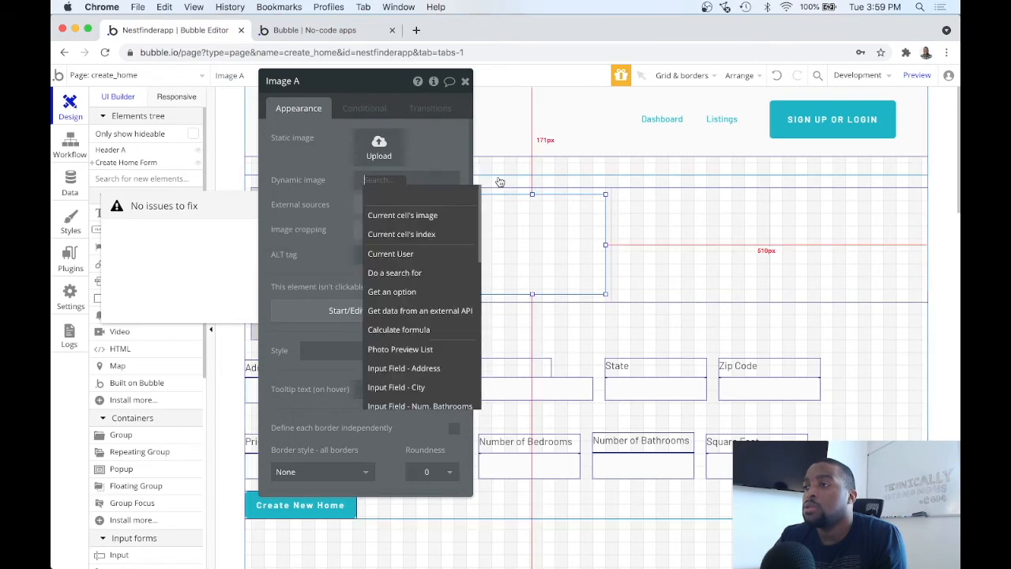
left_click(433, 219)
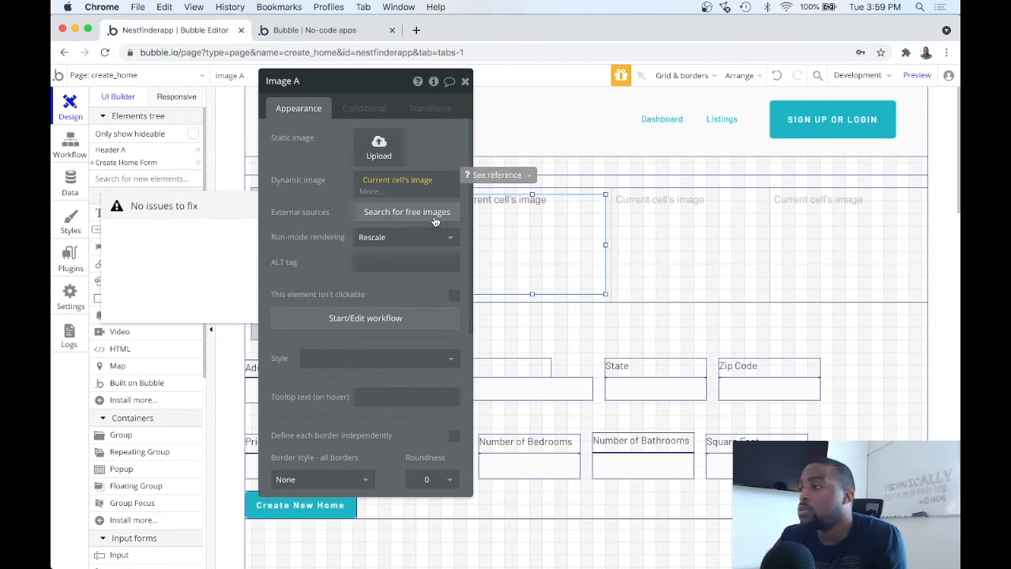
left_click(465, 82)
Preview the page briefly, return to the editor and set the font size of Input - Photos Uploader to 14.
left_click(917, 75)
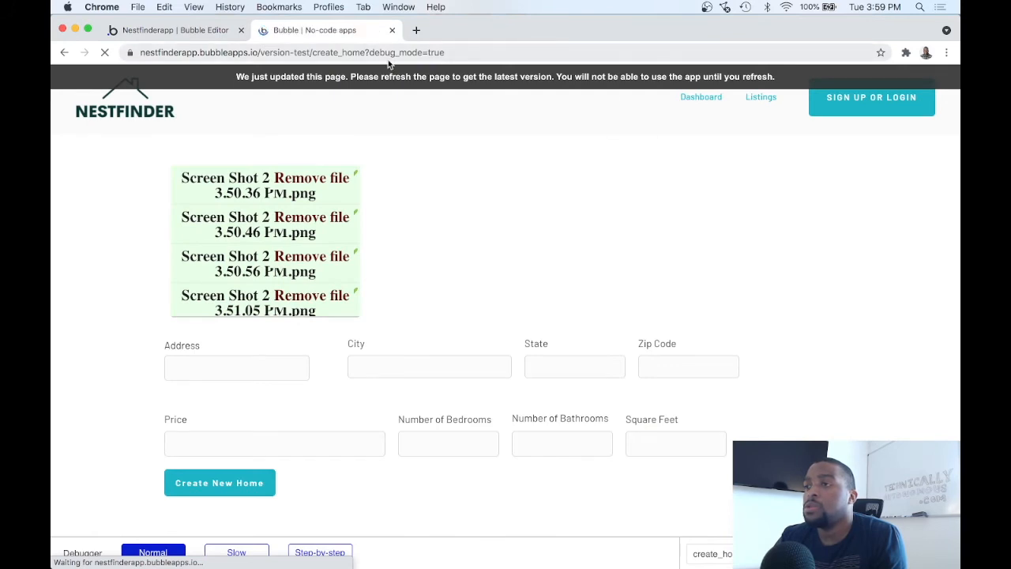
left_click(199, 30)
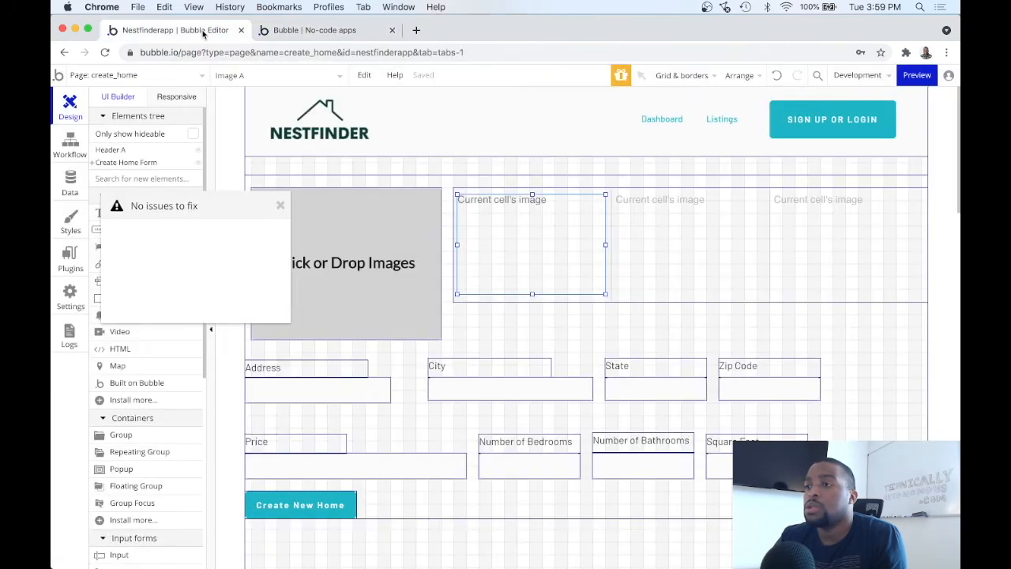
double_click(357, 236)
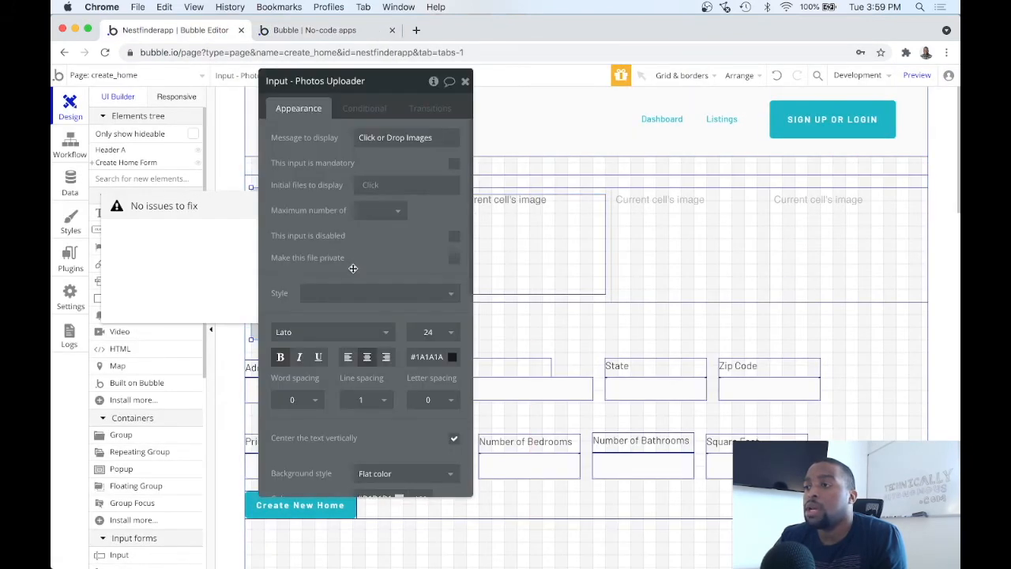
left_click(439, 332)
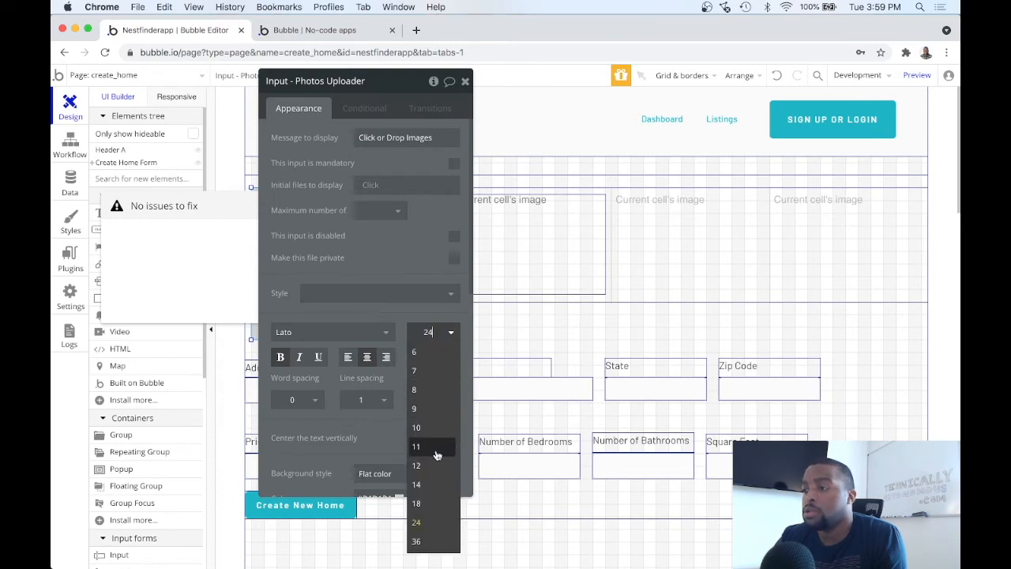
left_click(437, 486)
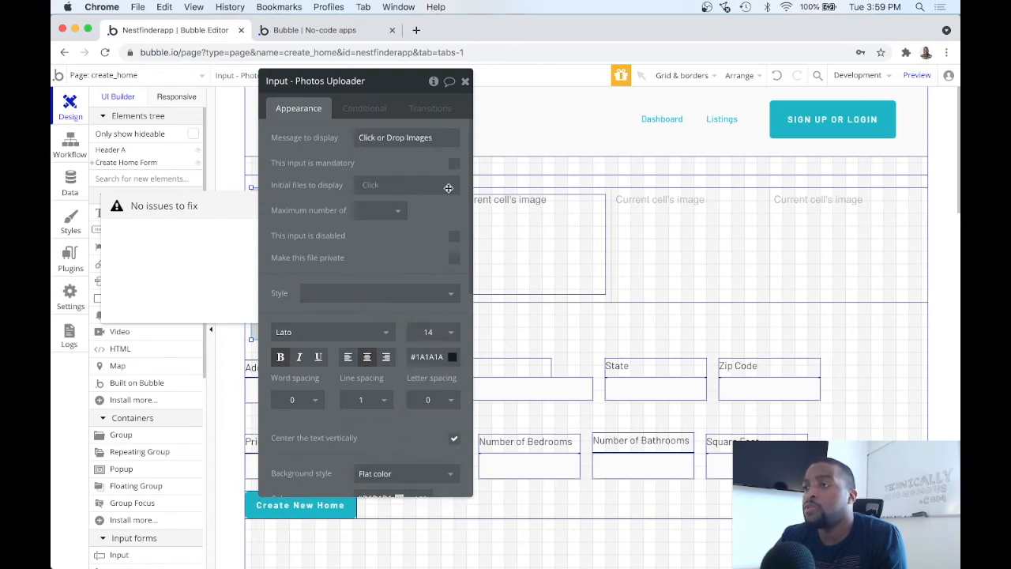
left_click(466, 81)
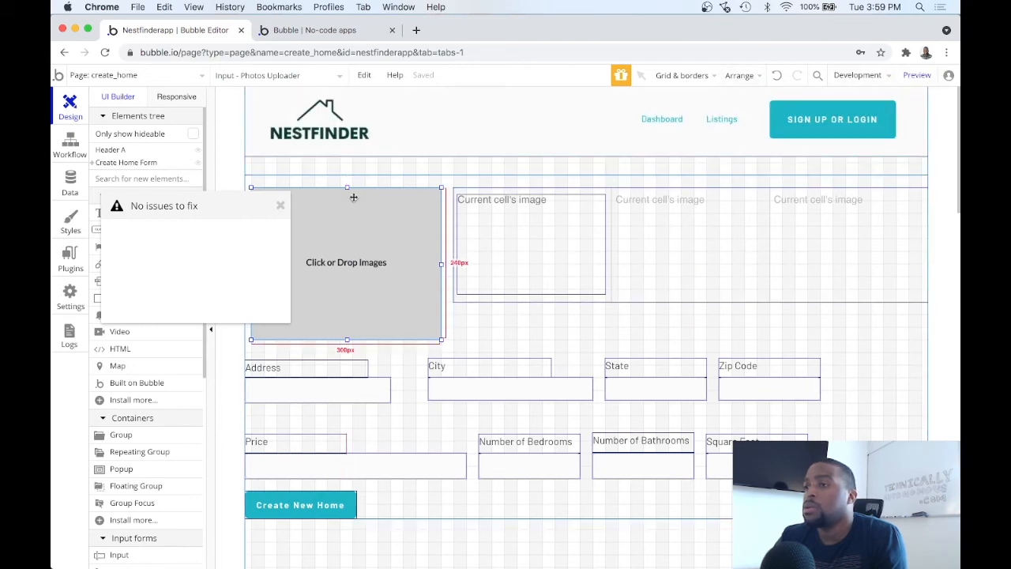
left_click(280, 205)
Preview the updated create_home page and upload all six five-points screenshots through the photos uploader again.
left_click(918, 75)
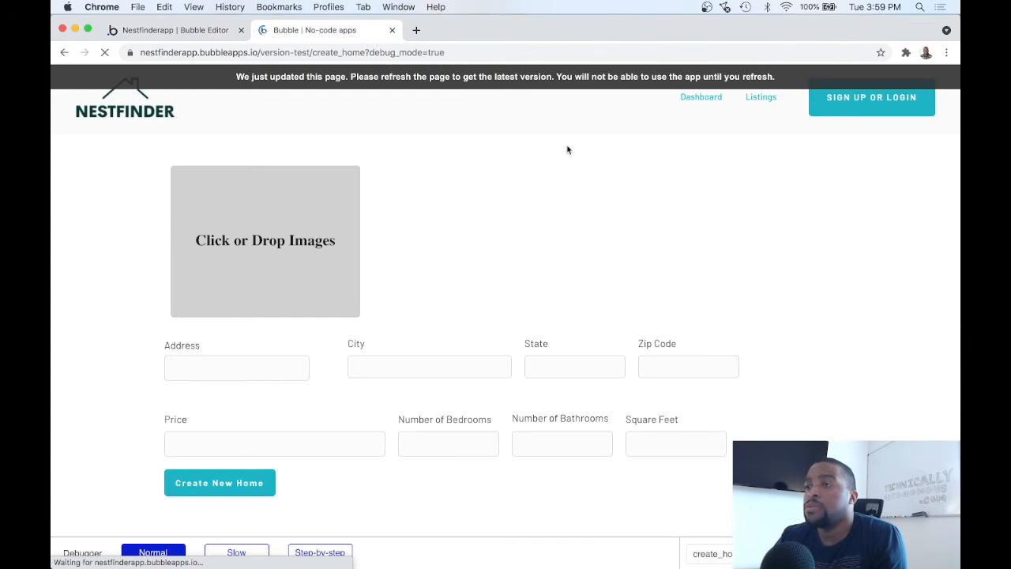
left_click(291, 233)
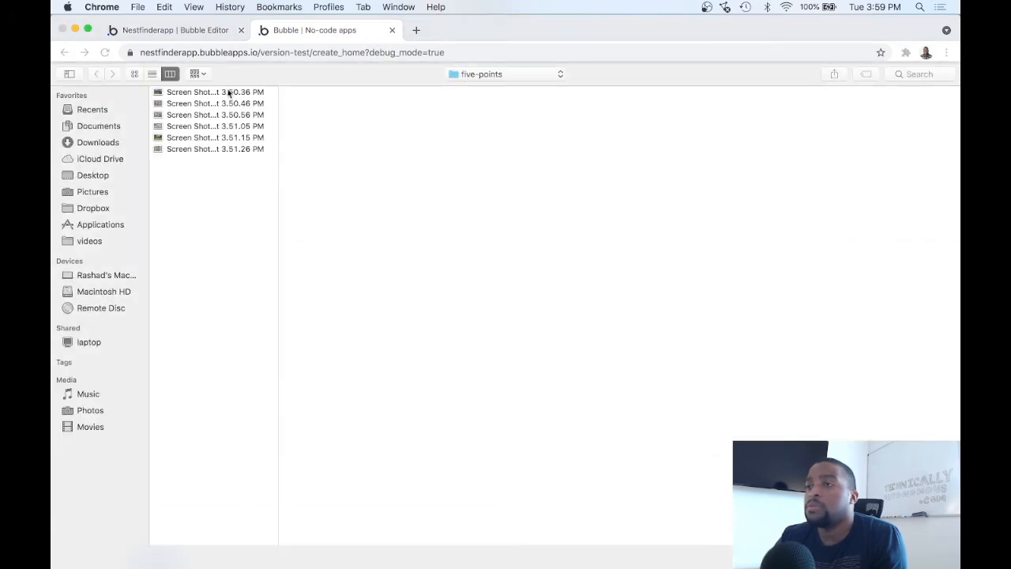
left_click(228, 93)
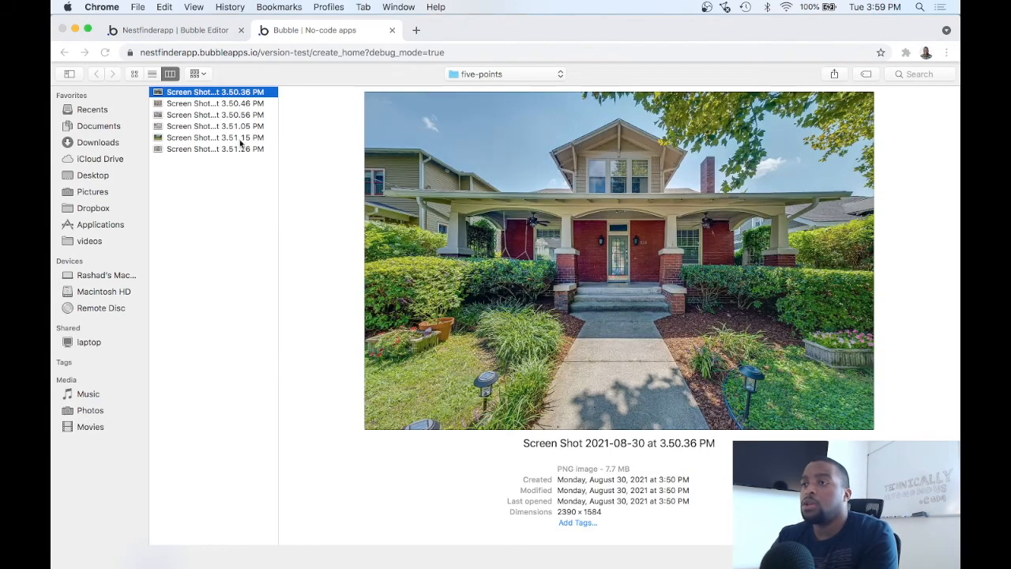
left_click(241, 150, "shift")
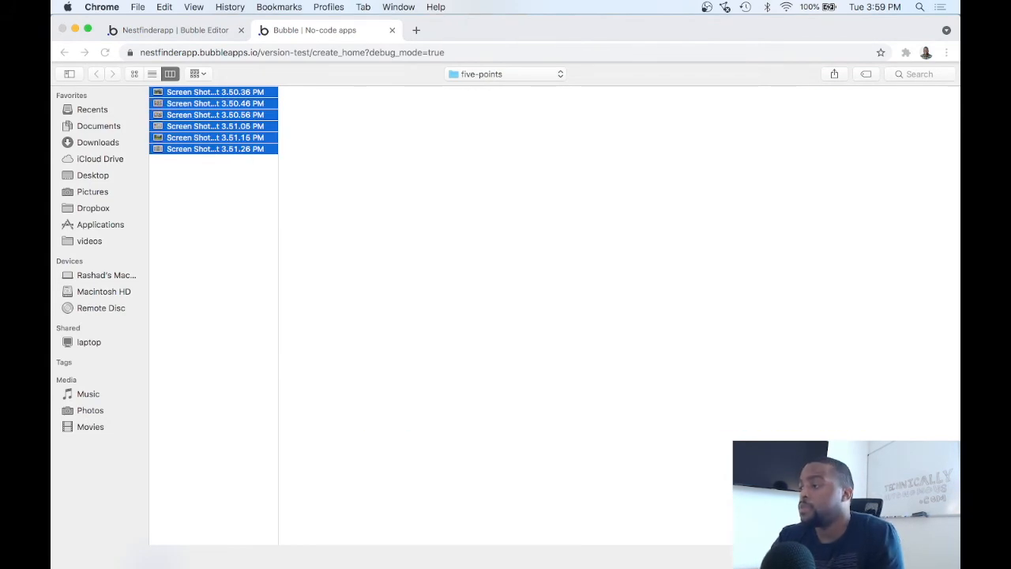
key("Return")
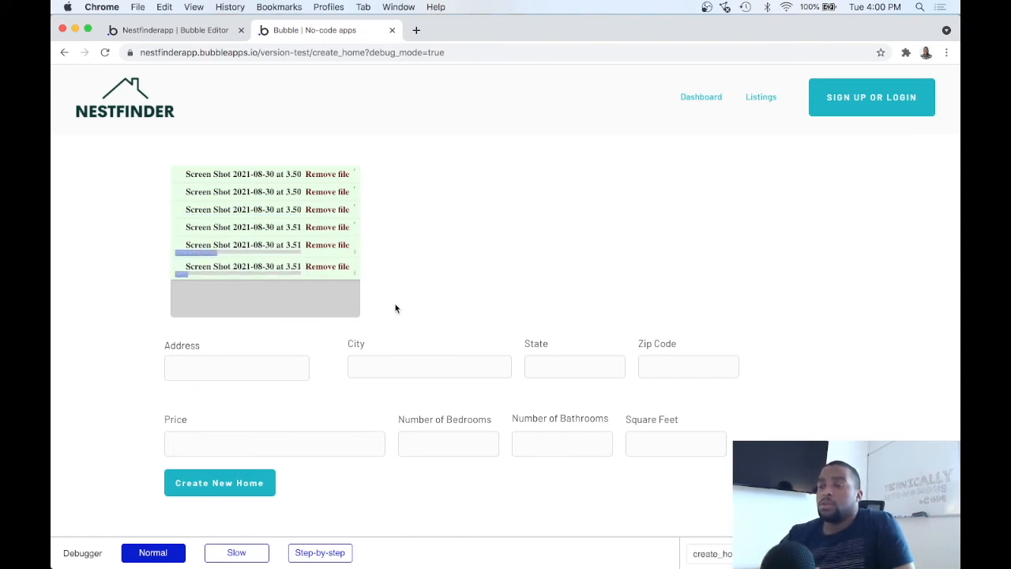
Examine the upload progress and look through all the photos in the horizontally scrolling preview list.
scroll(322, 241, "down", 1)
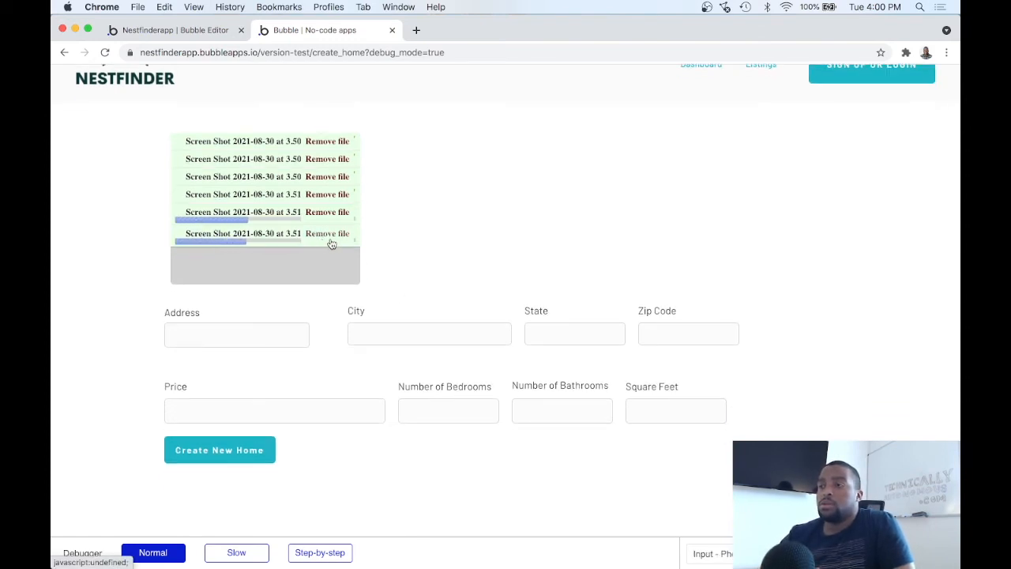
scroll(408, 277, "up", 1)
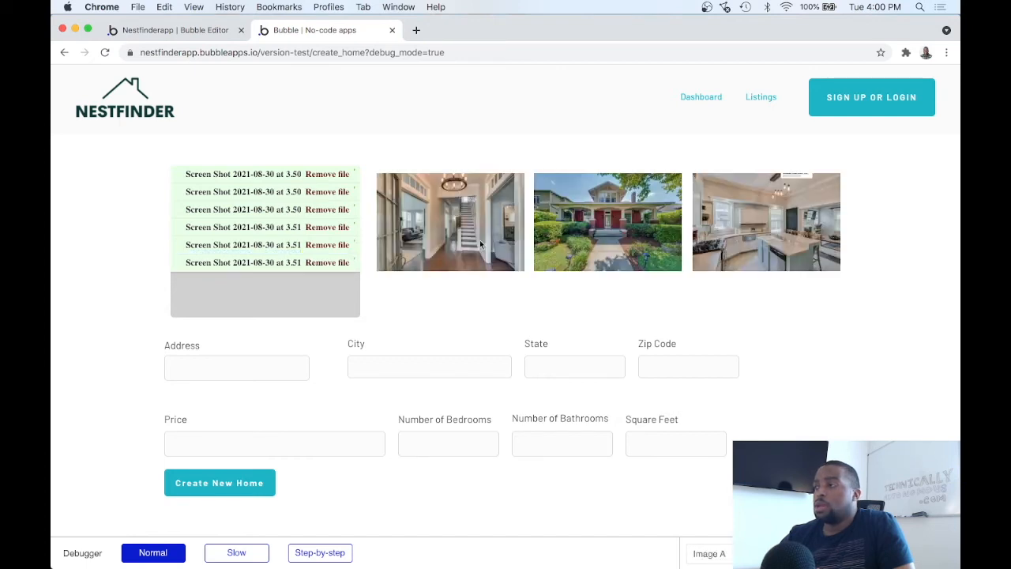
scroll(523, 219, "right", 3)
scroll(523, 218, "left", 3)
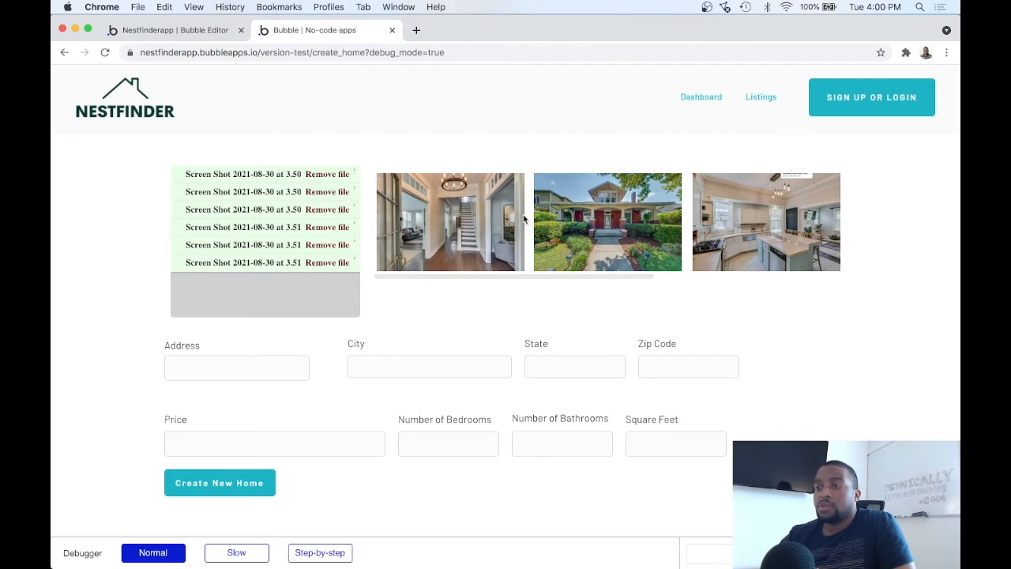
scroll(449, 236, "right", 10)
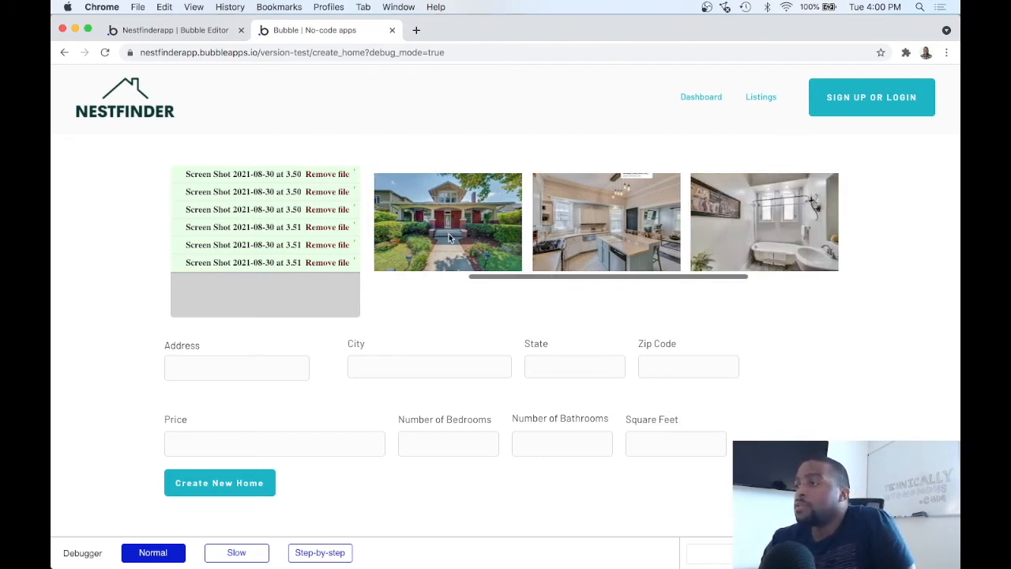
scroll(449, 237, "left", 5)
scroll(448, 237, "right", 5)
scroll(499, 239, "left", 5)
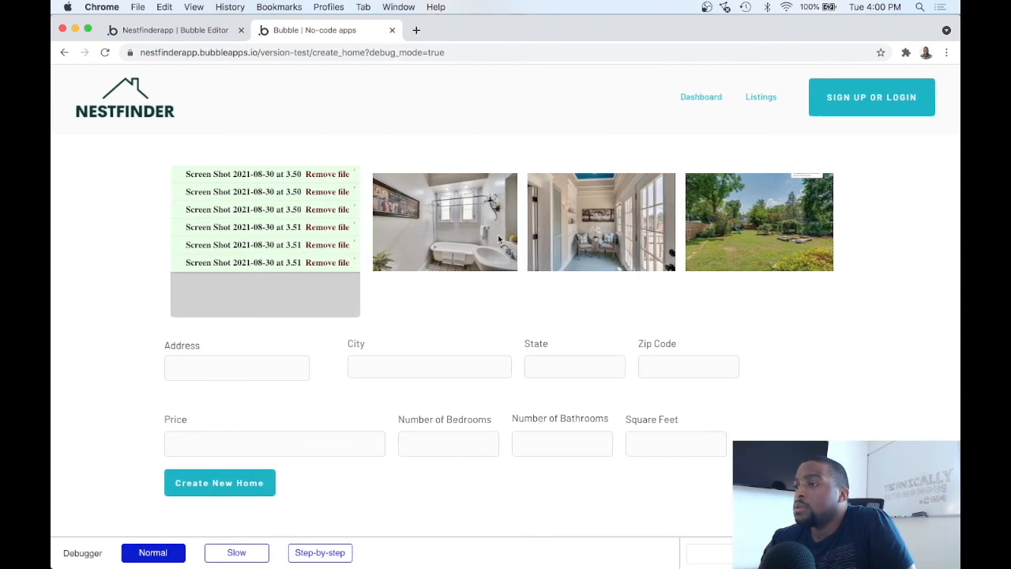
scroll(619, 212, "left", 2)
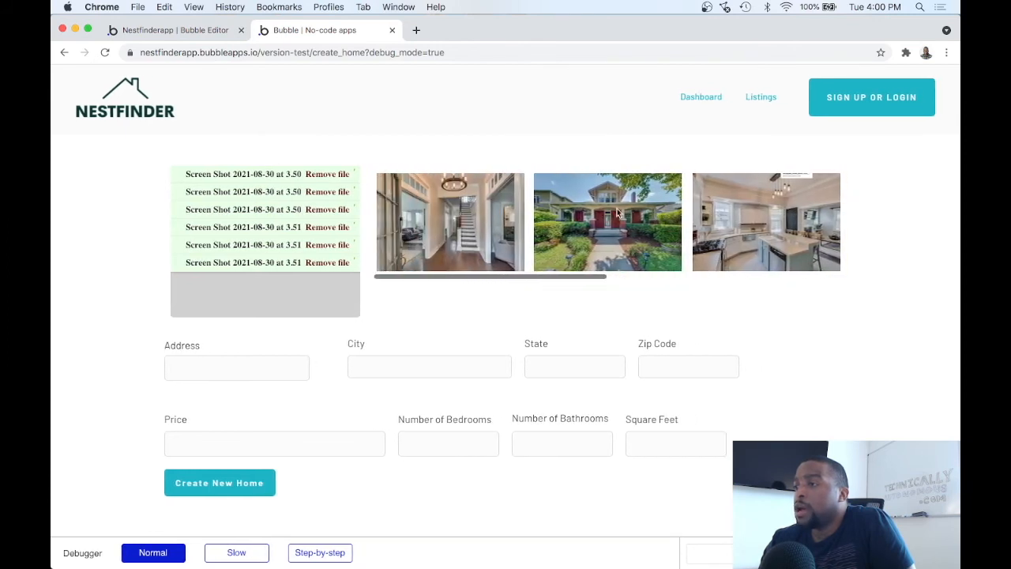
scroll(619, 211, "right", 6)
scroll(619, 211, "right", 1)
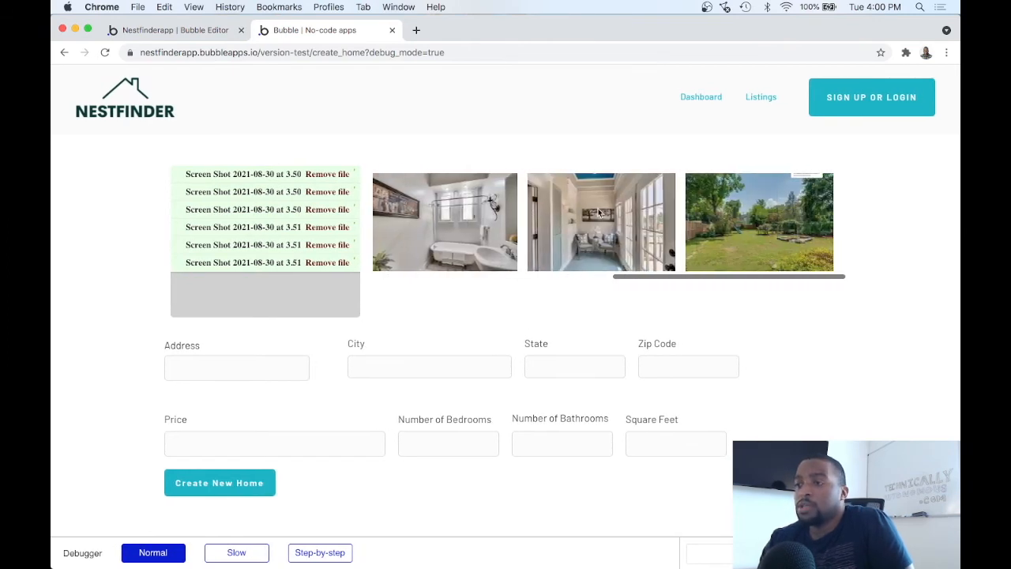
scroll(491, 253, "left", 5)
scroll(491, 249, "left", 2)
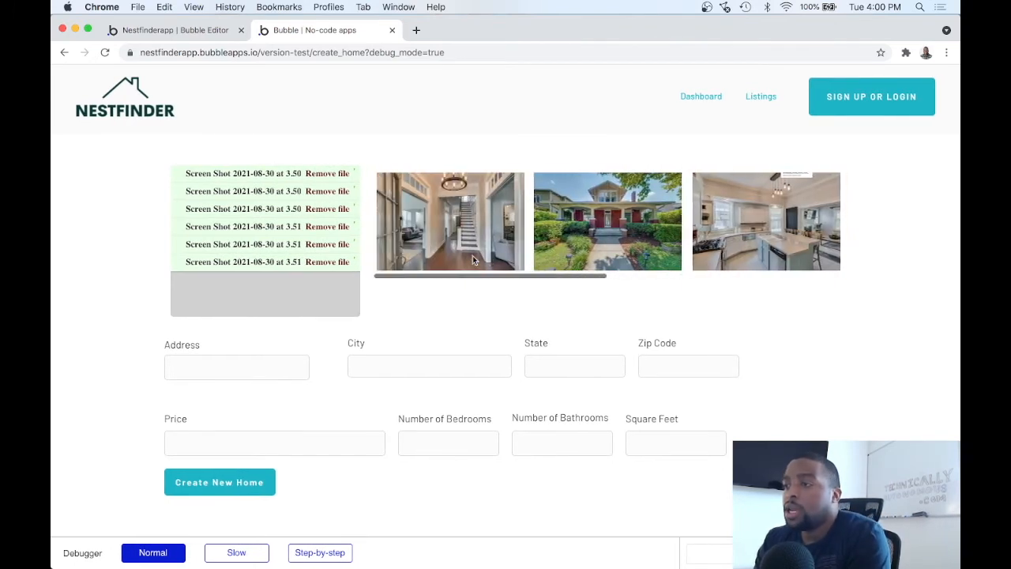
Fill in the new home's street address, city, state and zip code in the create_home form.
left_click(272, 366)
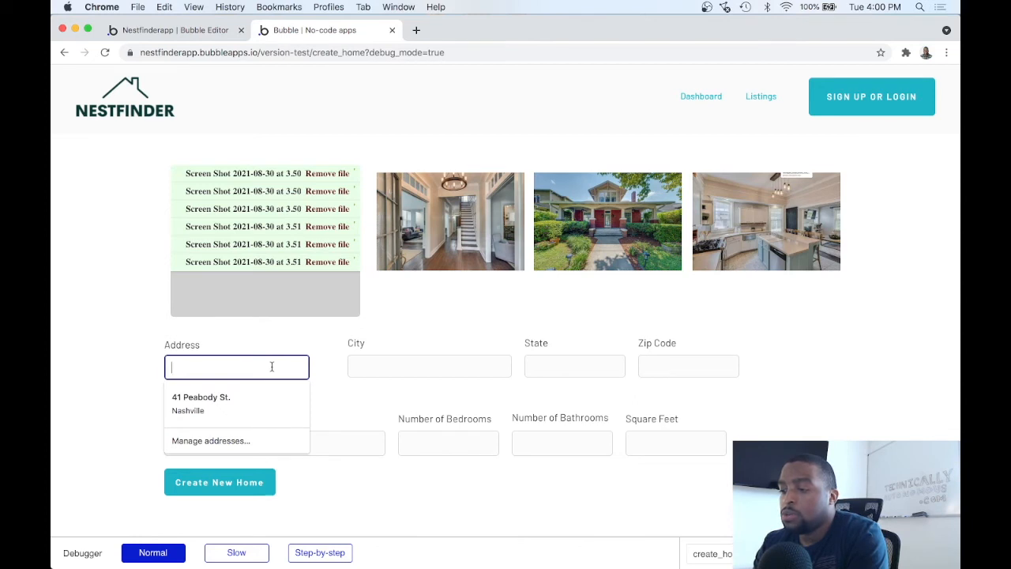
type("91")
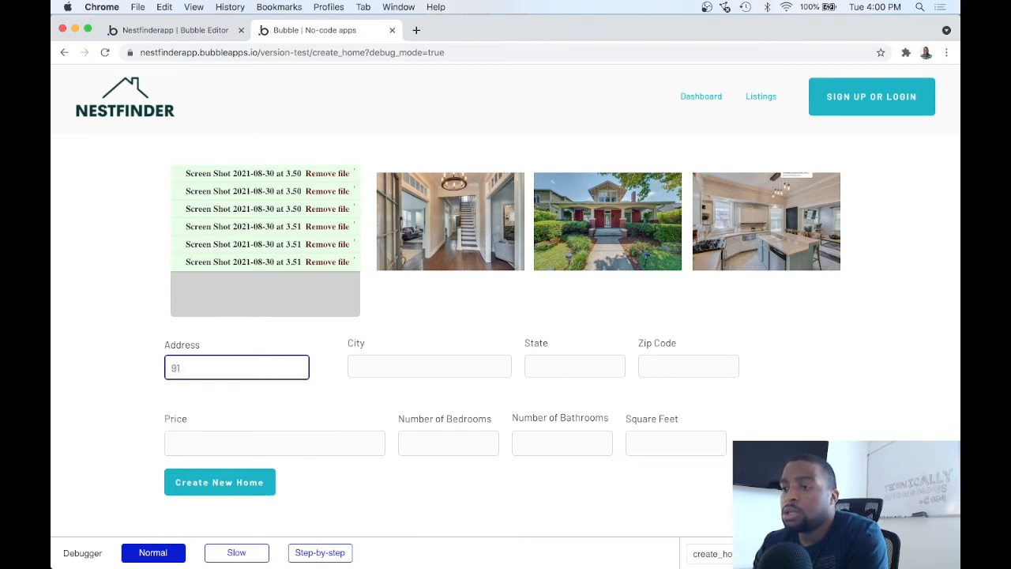
type("0 Five Points Ave.")
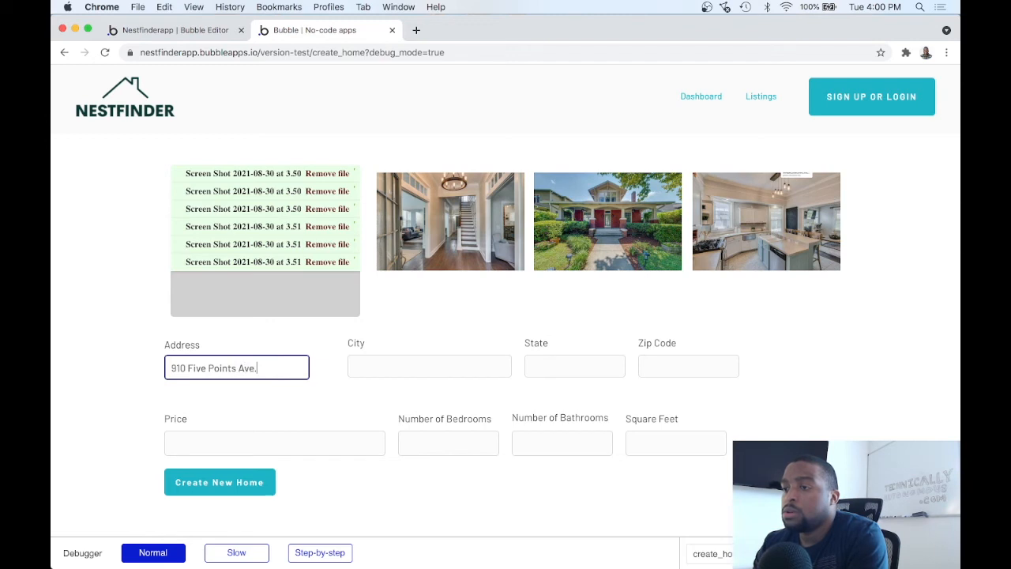
left_click(383, 361)
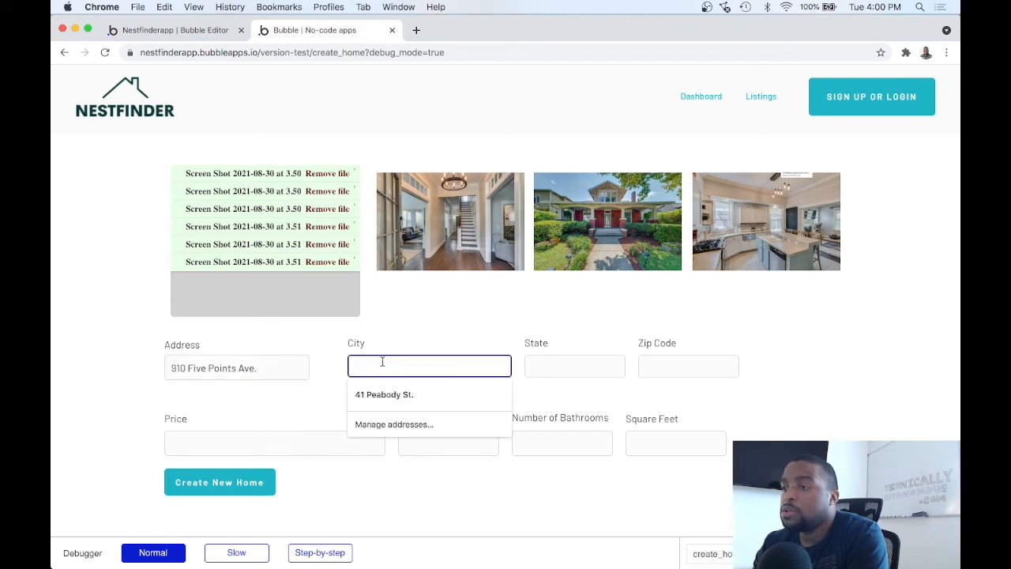
type("Nashville")
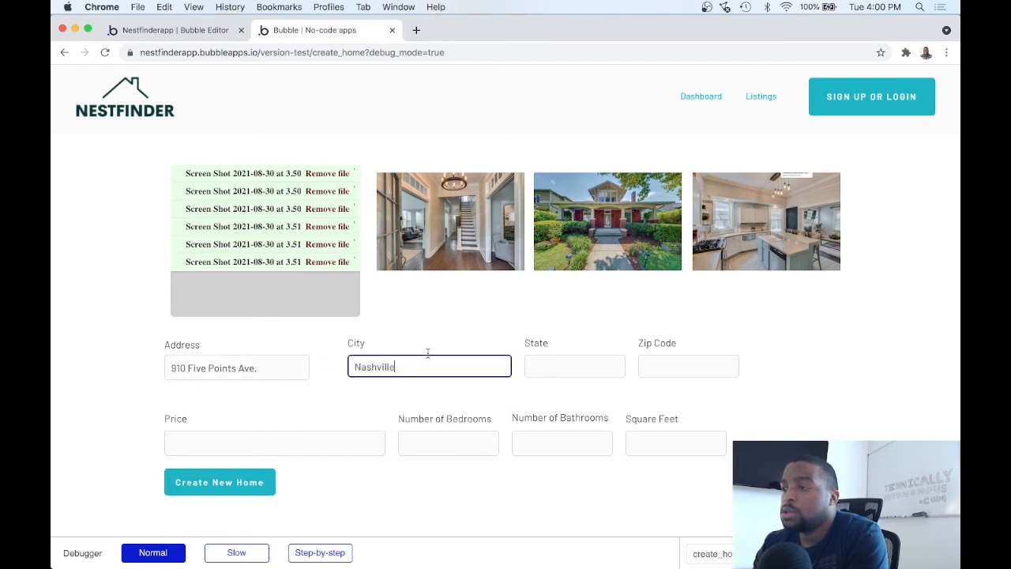
left_click(560, 364)
type("Tennessee")
key("Tab")
type("3")
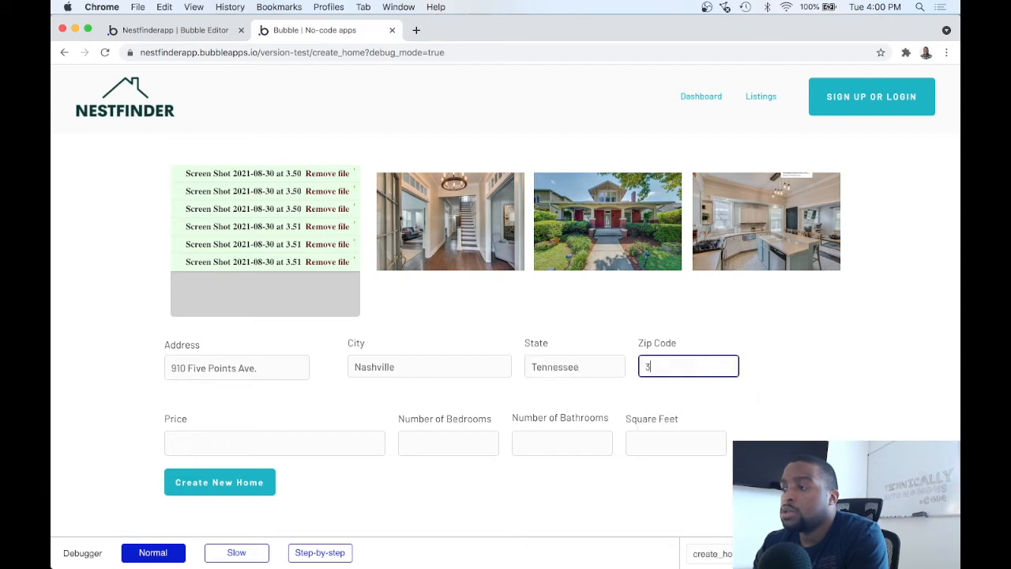
type("7120")
Enter a price of 825000, 3 bedrooms, 3 bathrooms and 2300 square feet for the new home.
left_click(336, 444)
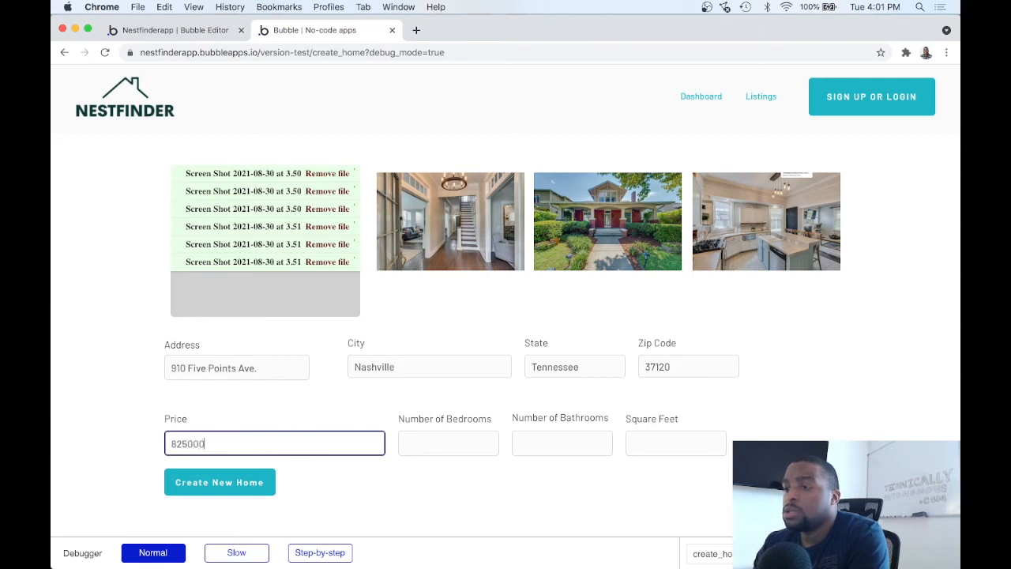
left_click(468, 447)
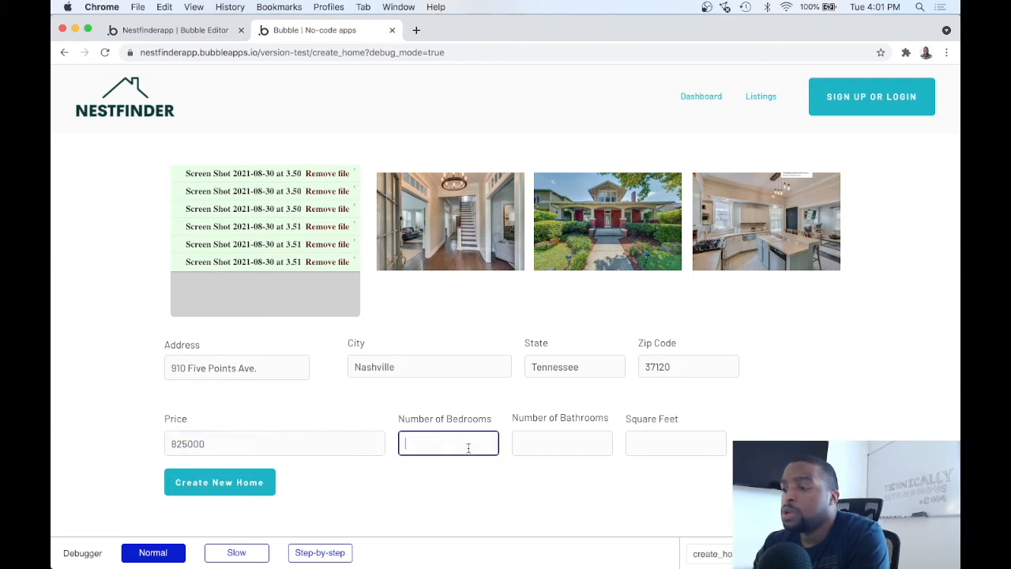
left_click(543, 447)
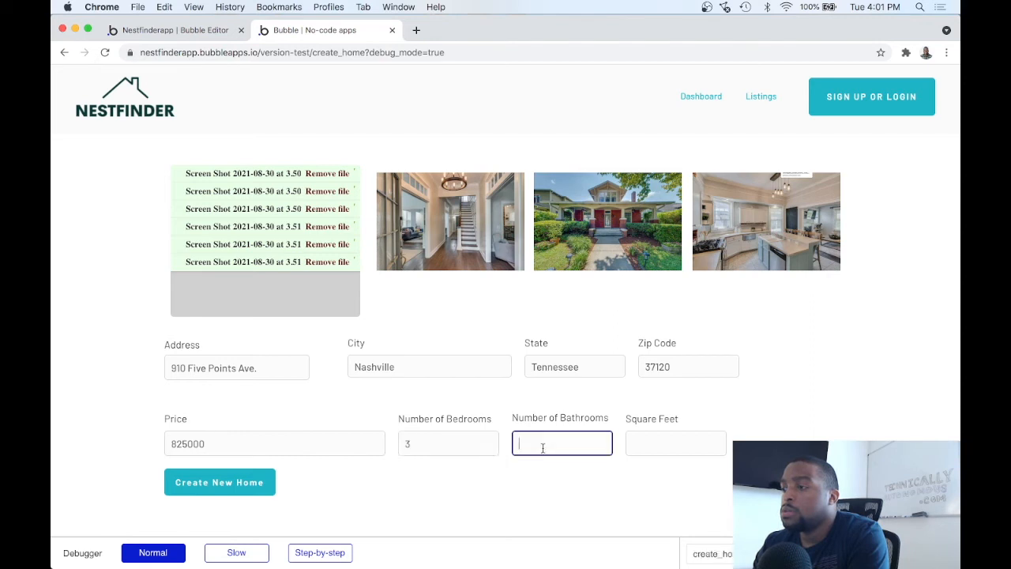
type("3")
left_click(668, 440)
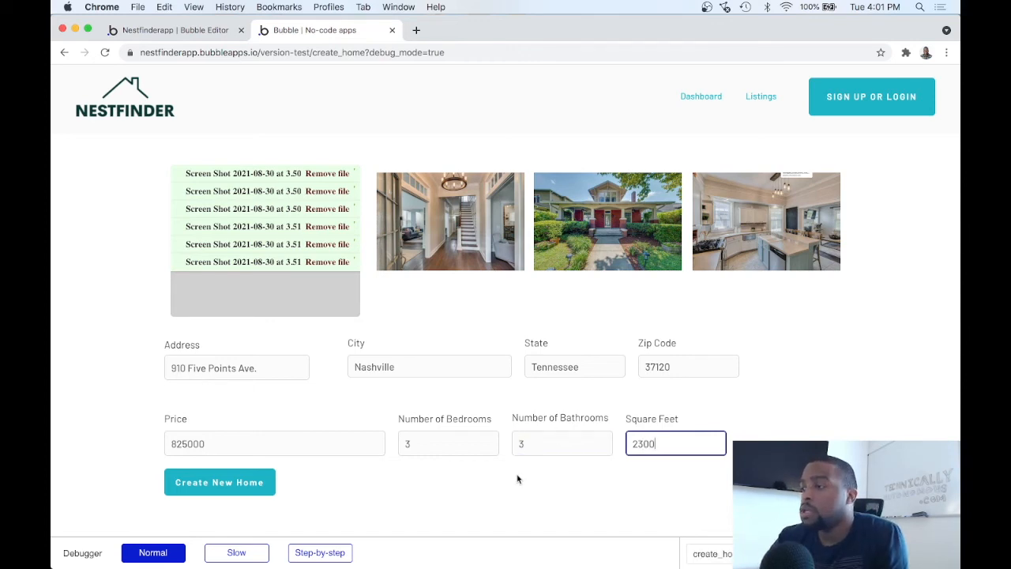
Return to the Bubble editor and open the Create a new home action in the Create Submit Button's workflow.
left_click(181, 33)
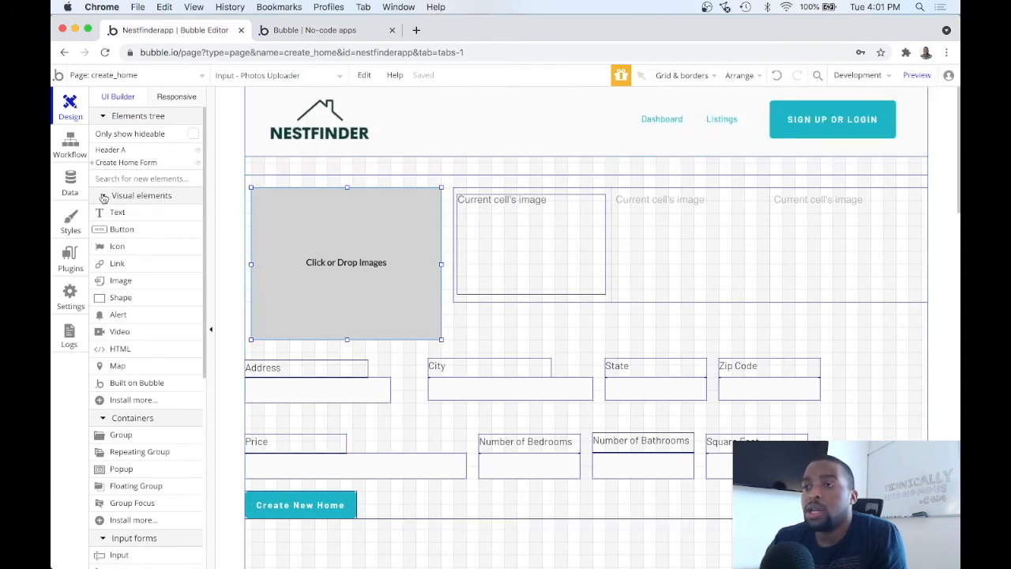
left_click(72, 154)
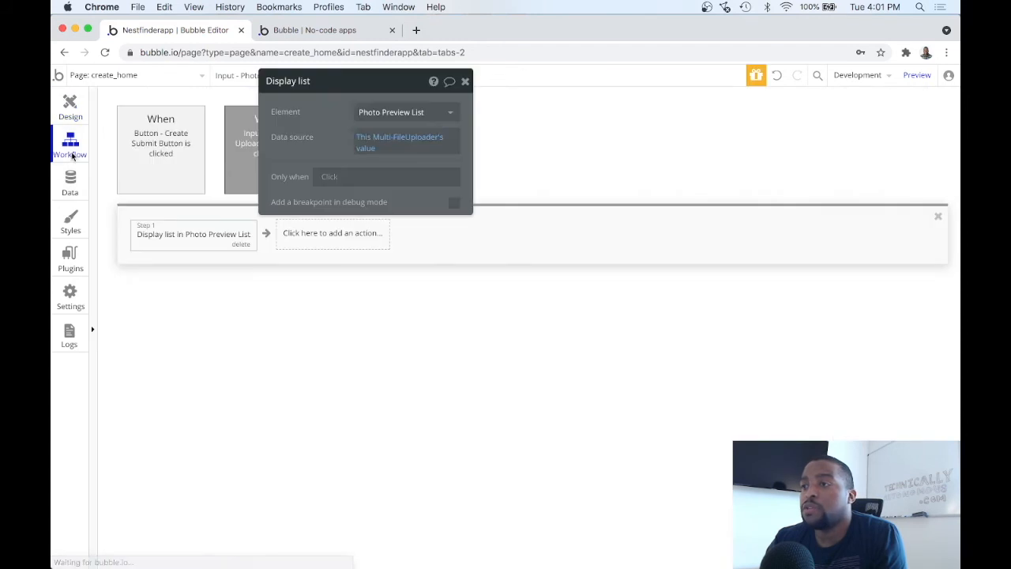
left_click(168, 158)
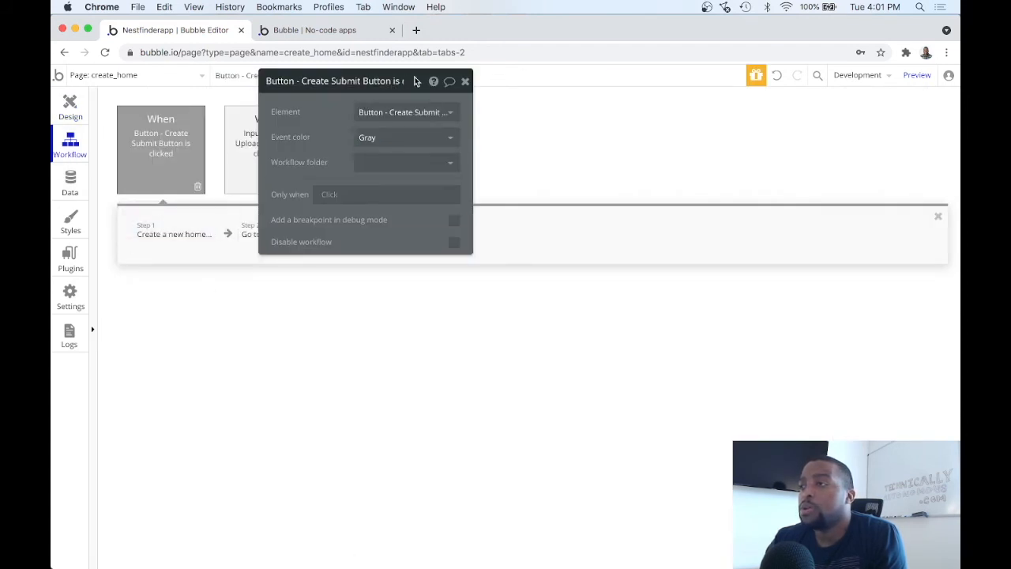
left_click_drag(416, 81, 734, 163)
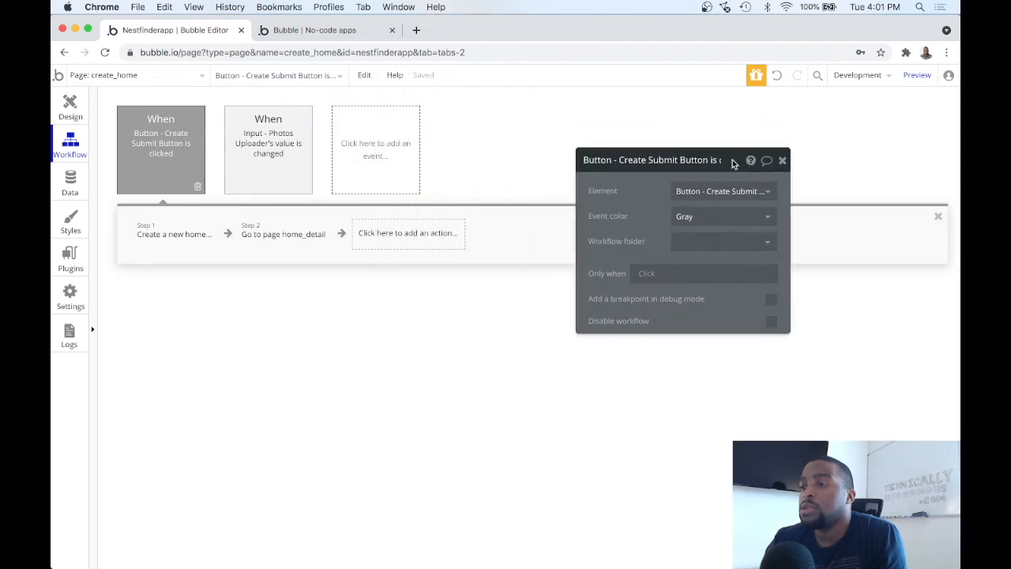
left_click(285, 235)
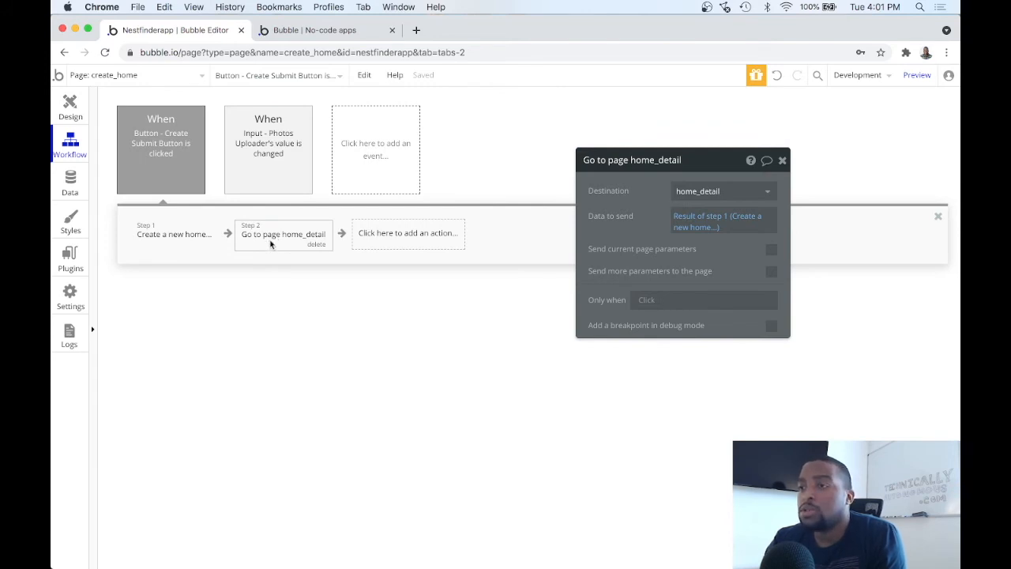
left_click(176, 237)
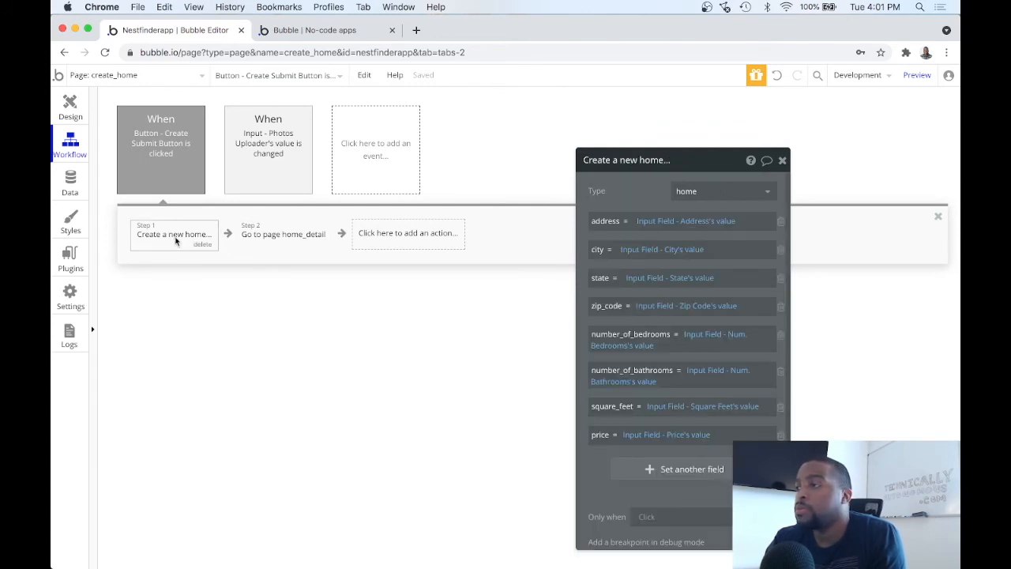
left_click_drag(677, 156, 652, 59)
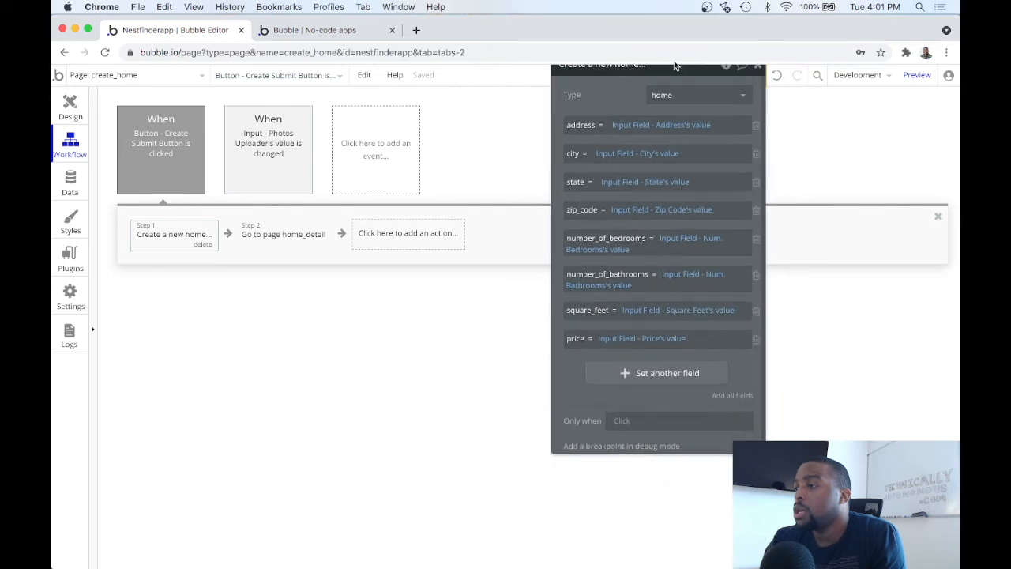
Add the photos field to the Create a new home action with the set list operator.
left_click(648, 370)
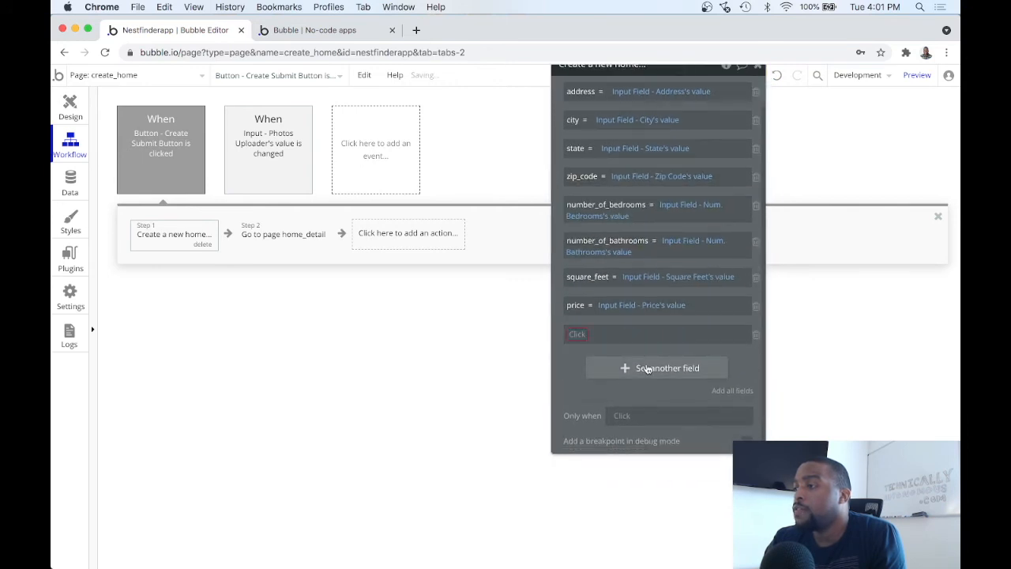
left_click(578, 335)
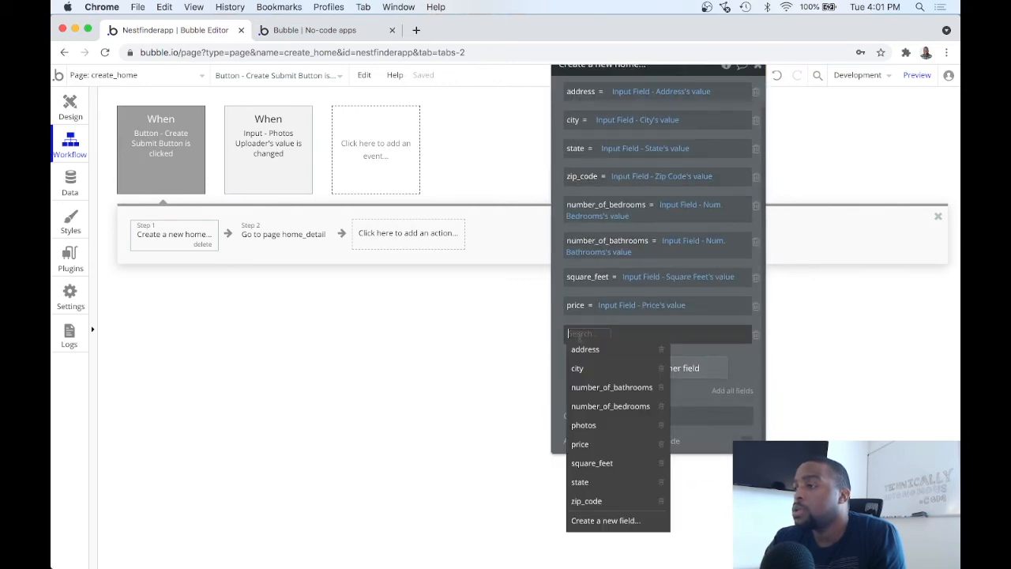
left_click(613, 428)
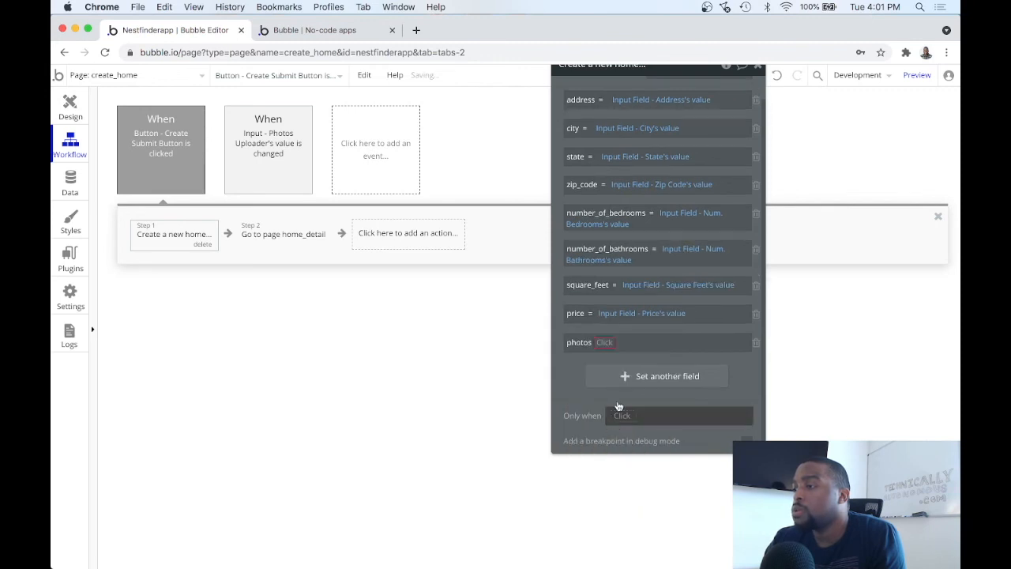
left_click(602, 338)
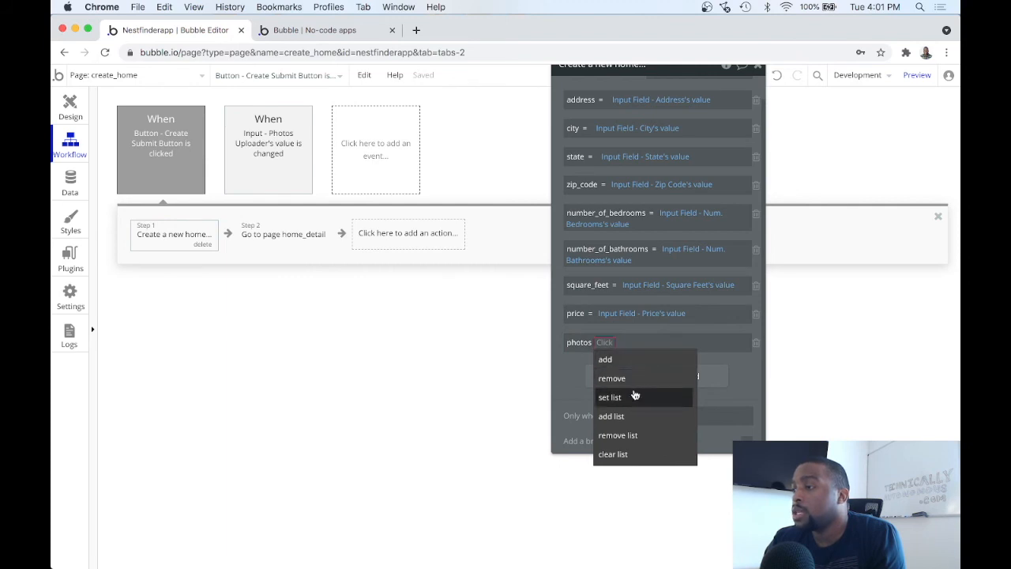
left_click(634, 398)
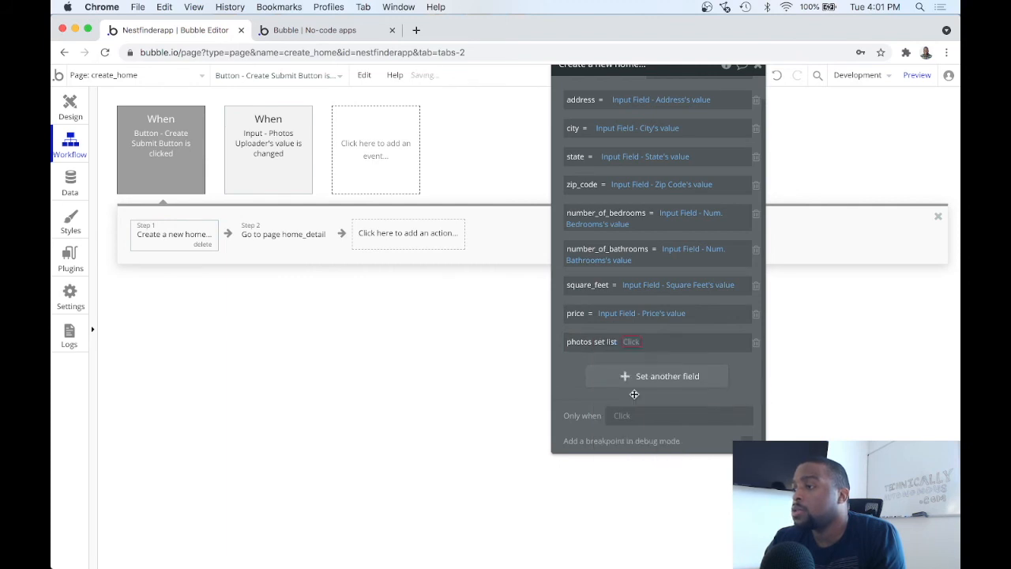
Set the photos list to Input - Photos Uploader's value and close the action's properties.
left_click(631, 342)
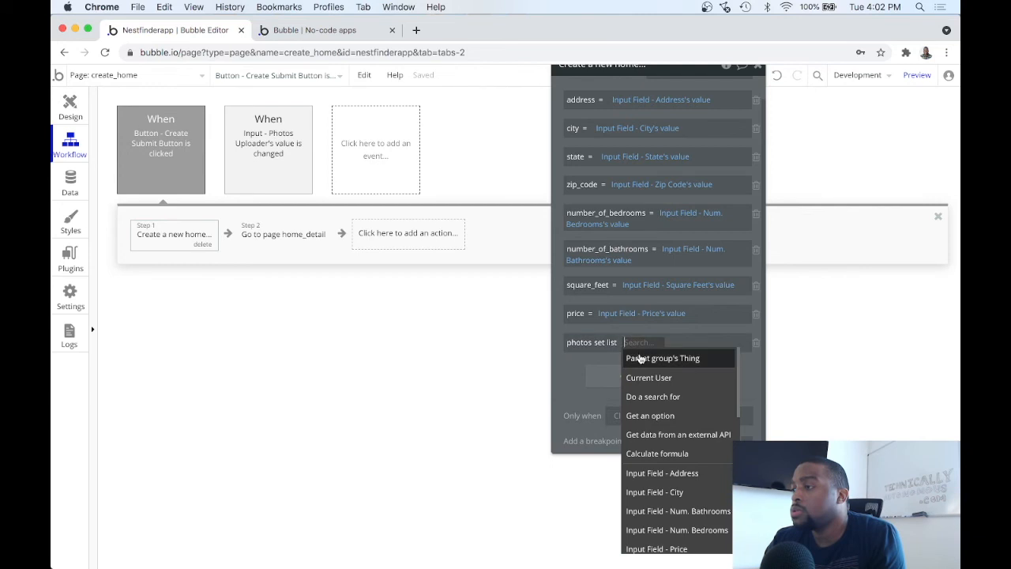
scroll(647, 387, "down", 6)
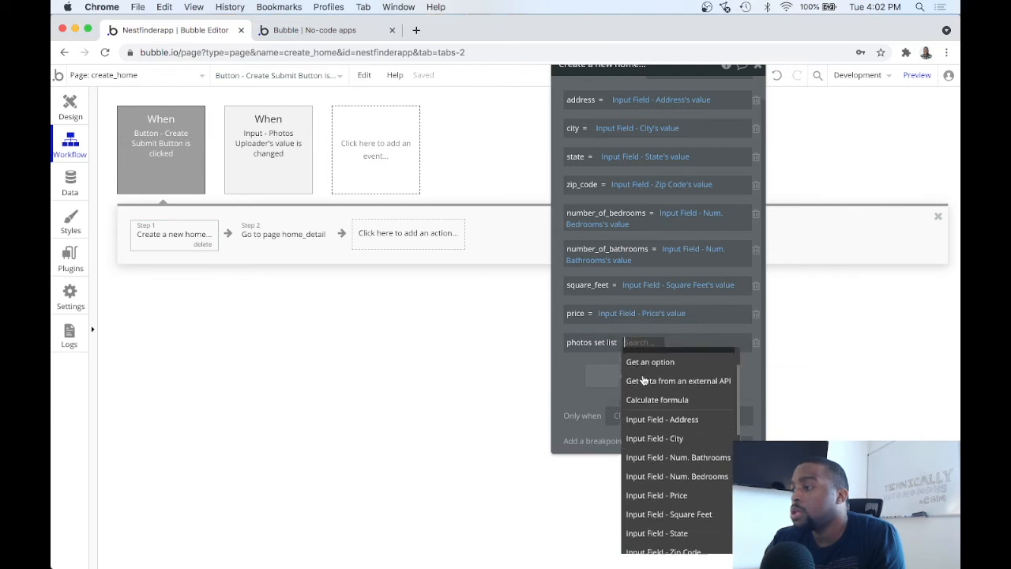
scroll(663, 419, "down", 2)
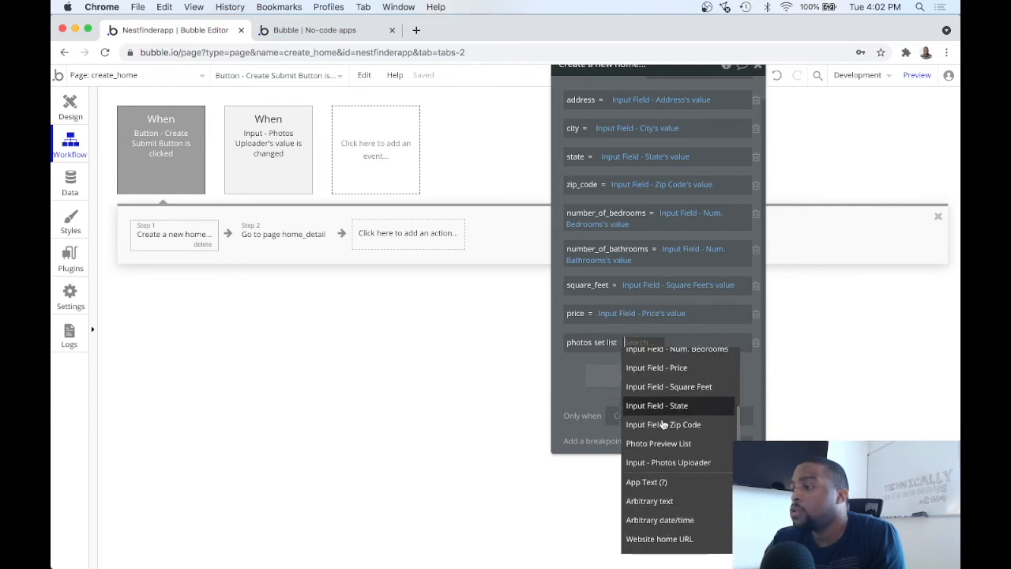
left_click(672, 459)
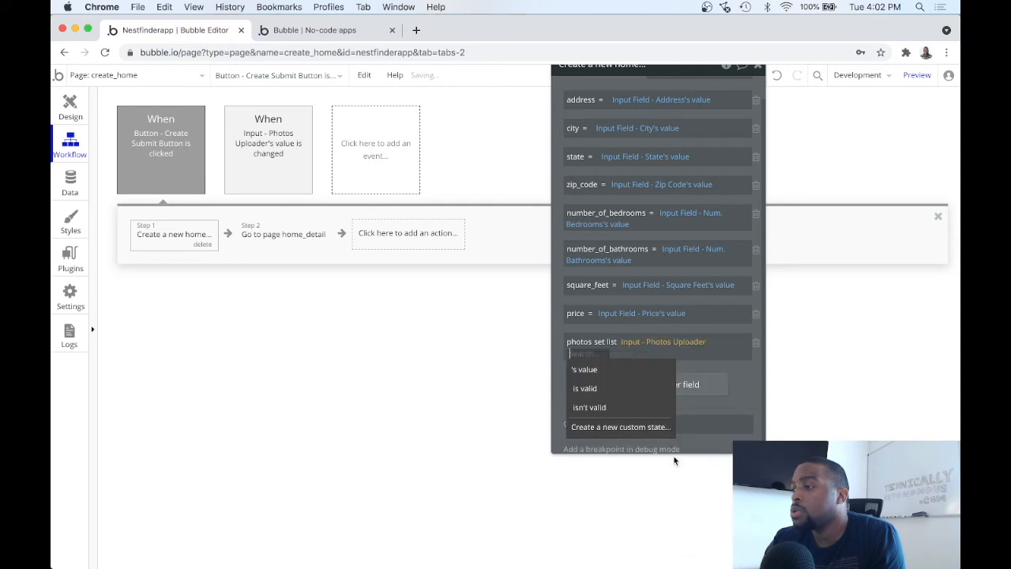
left_click(634, 374)
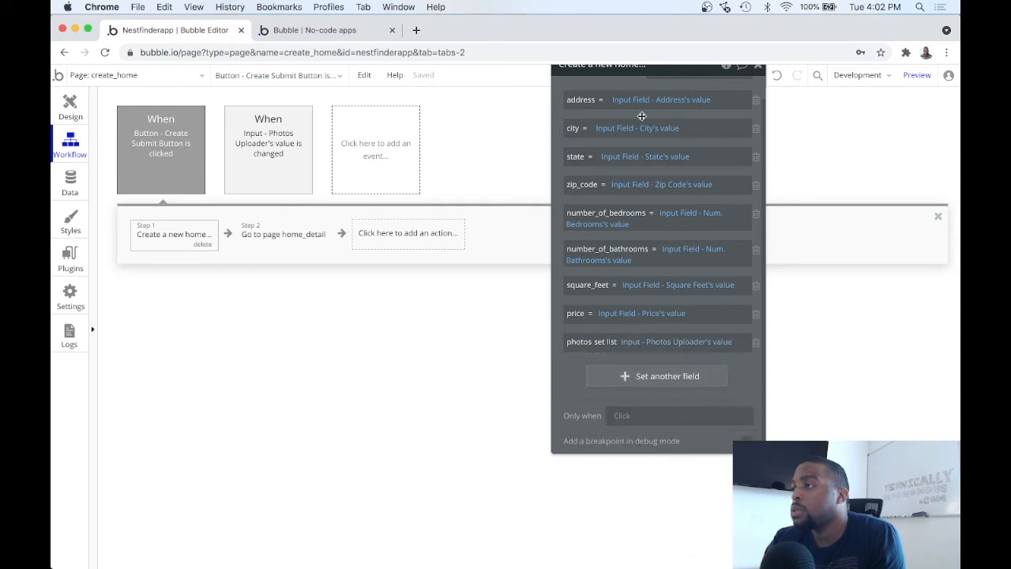
scroll(642, 117, "up", 1)
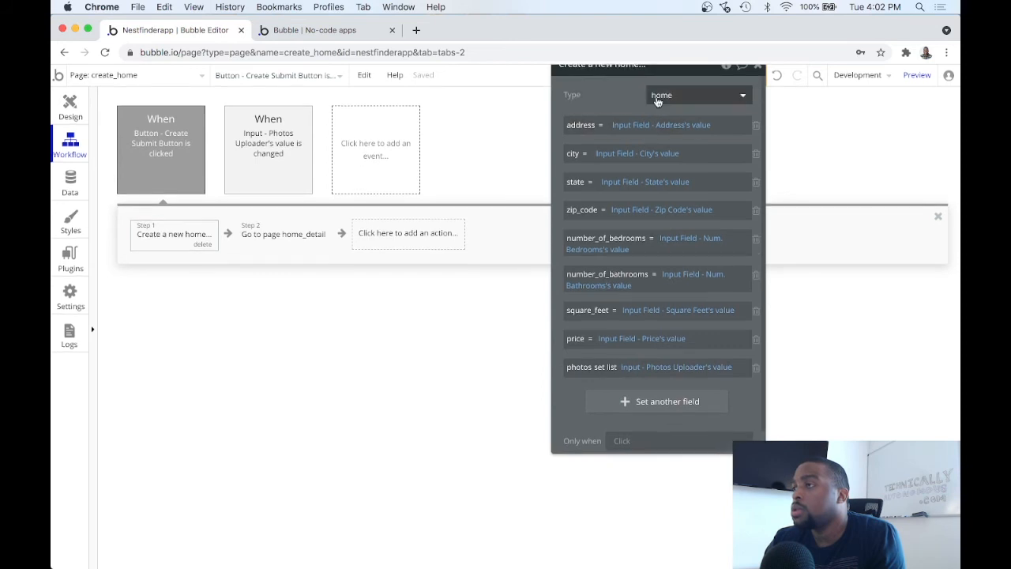
left_click_drag(645, 77, 358, 103)
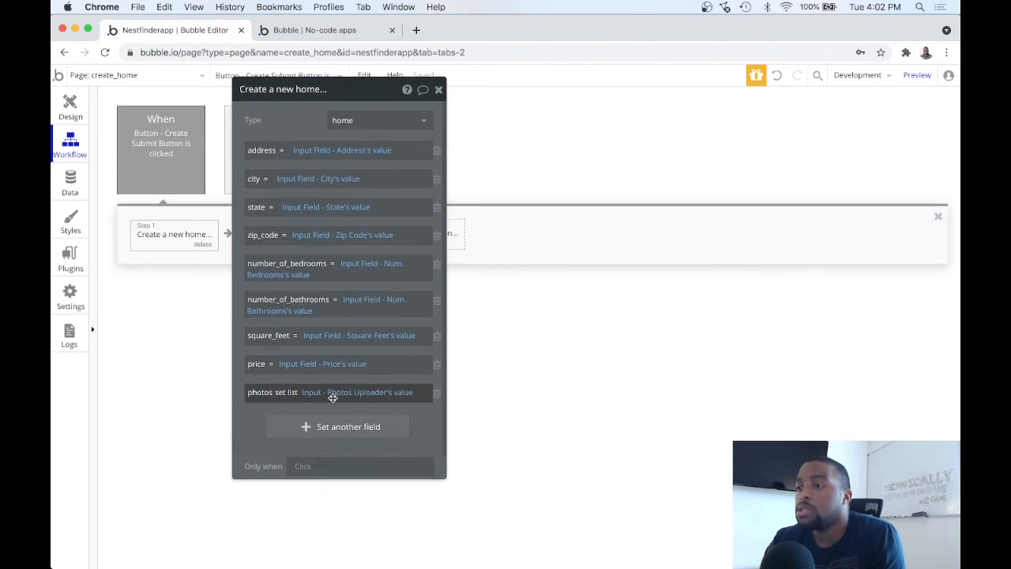
mouse_move(342, 398)
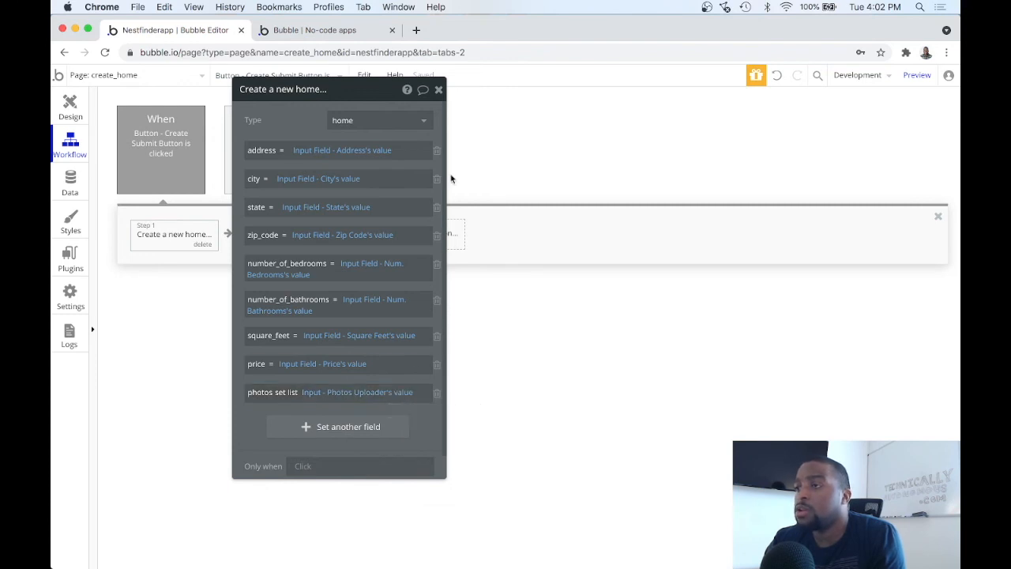
left_click(439, 91)
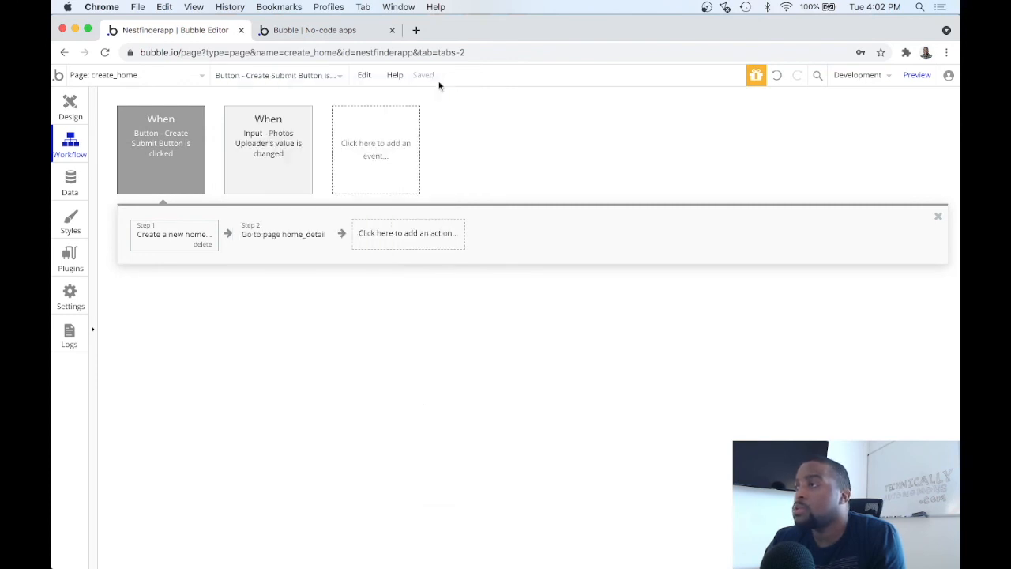
Preview create_home with the revised workflow and choose all six five-points screenshots for upload in the photos uploader.
left_click(917, 77)
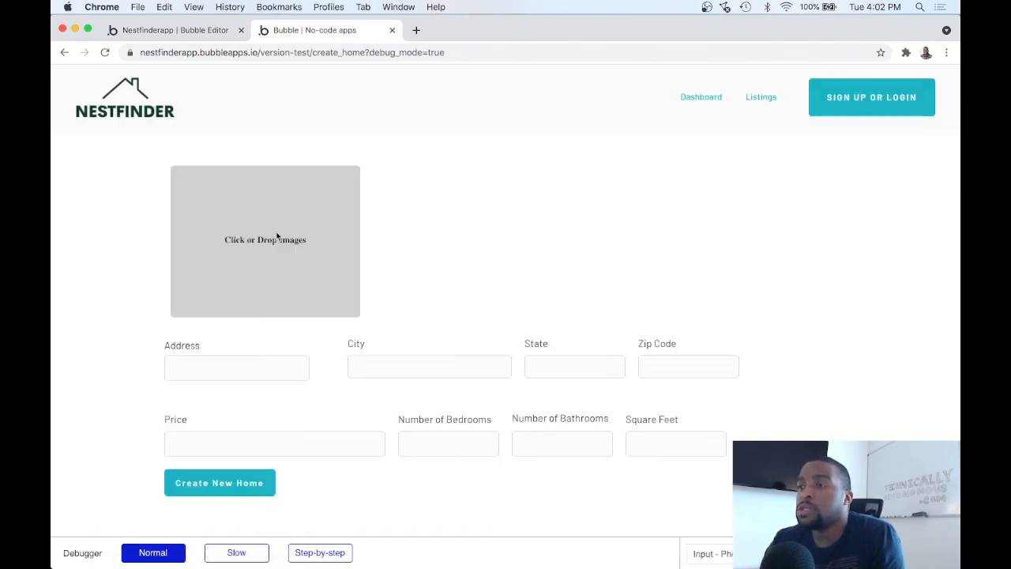
left_click(276, 240)
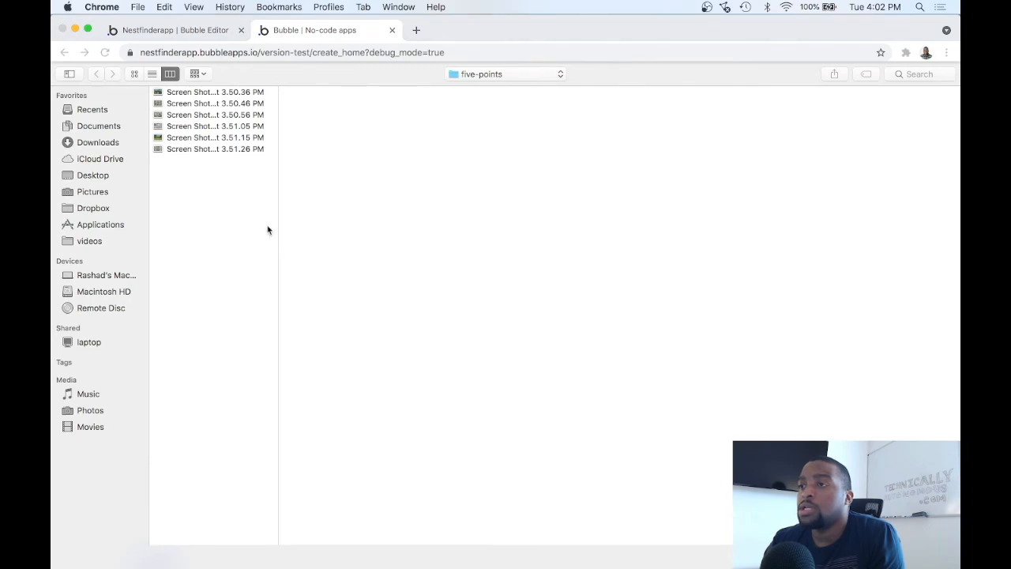
left_click(229, 97)
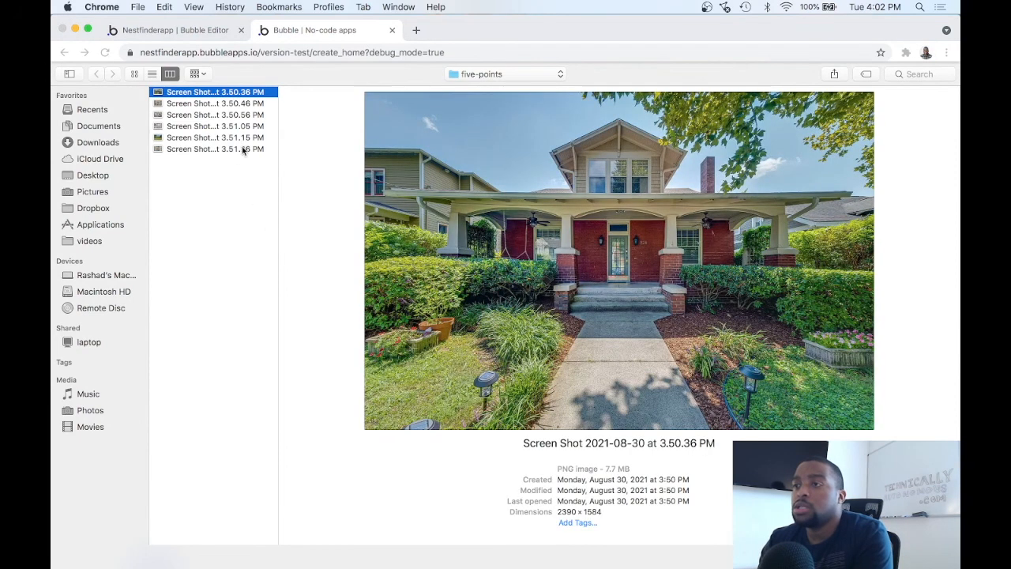
left_click(245, 150, "shift")
key("Return")
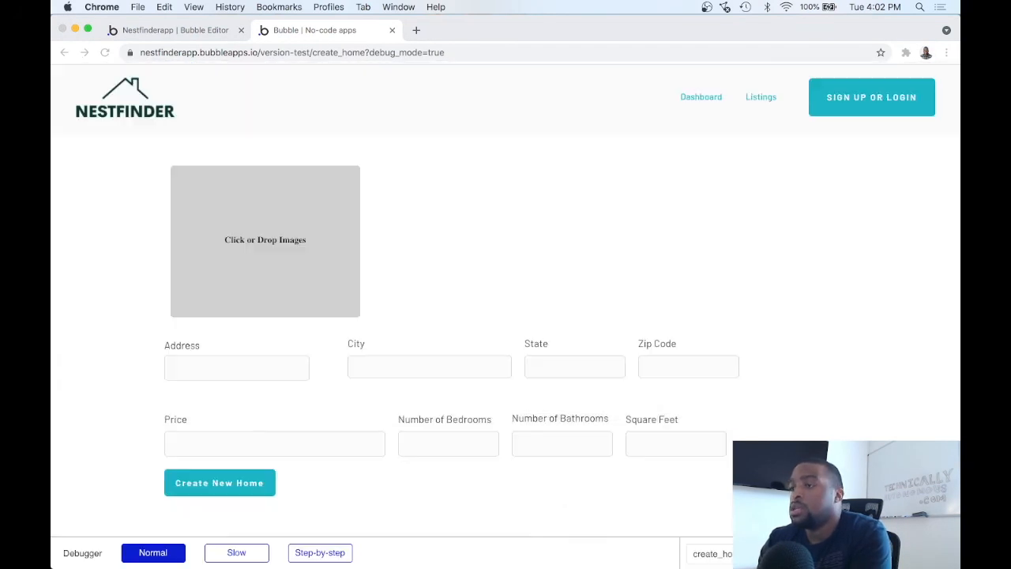
Fill in the new home's street address, city, state and zip code.
left_click(254, 368)
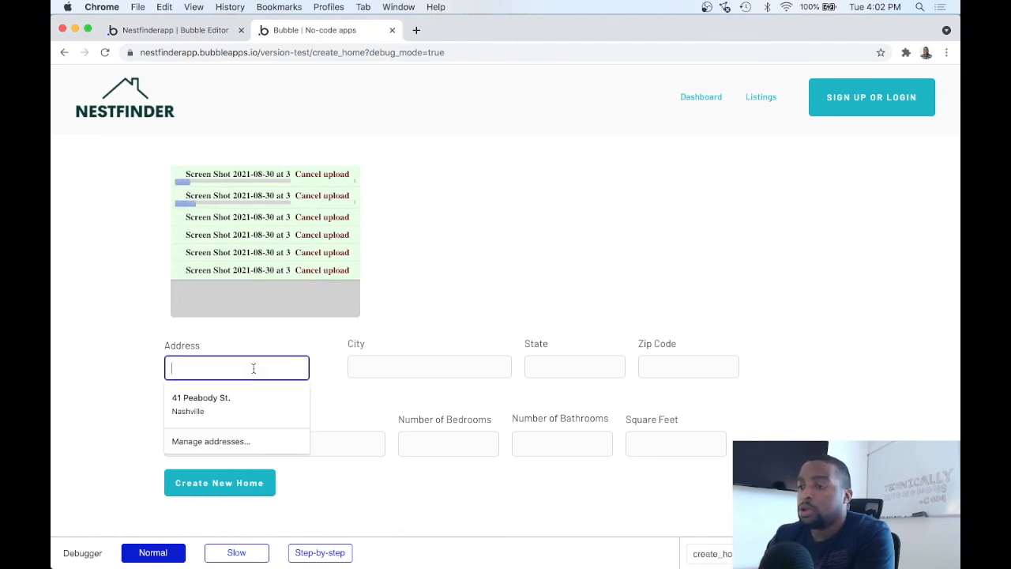
type("910")
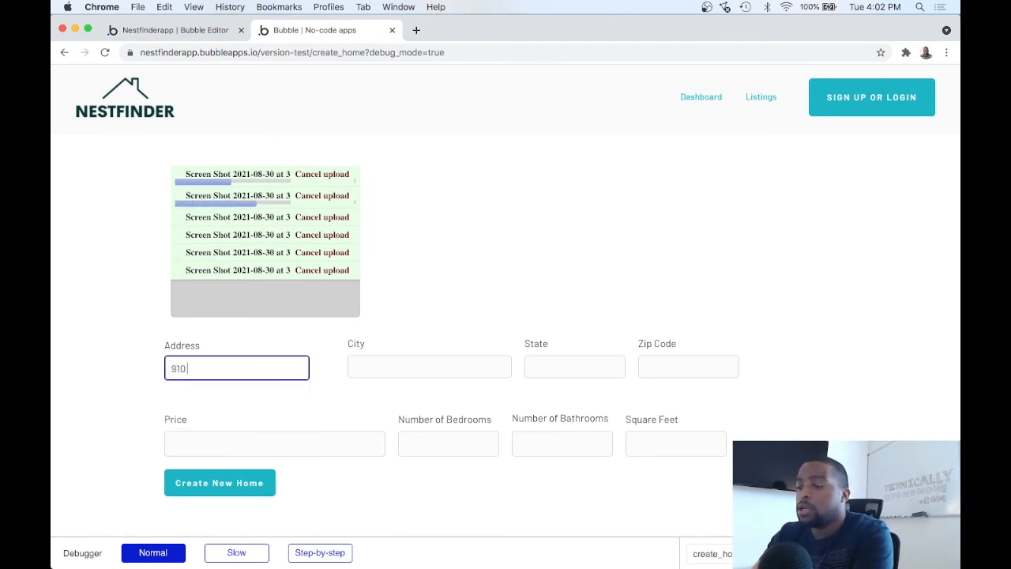
type(" Five Poin")
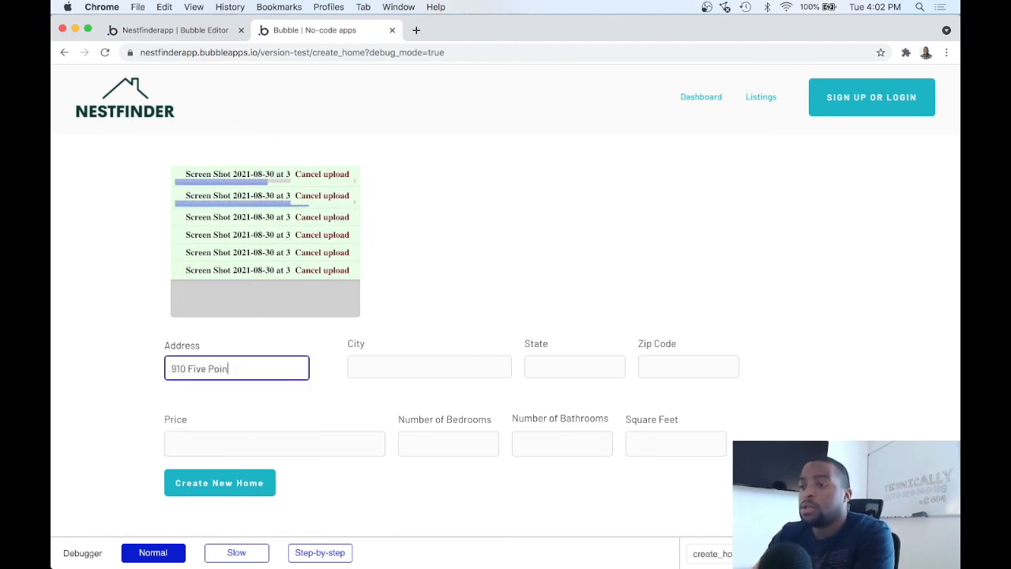
type("ts Ave.")
key("Tab")
type("Nashville")
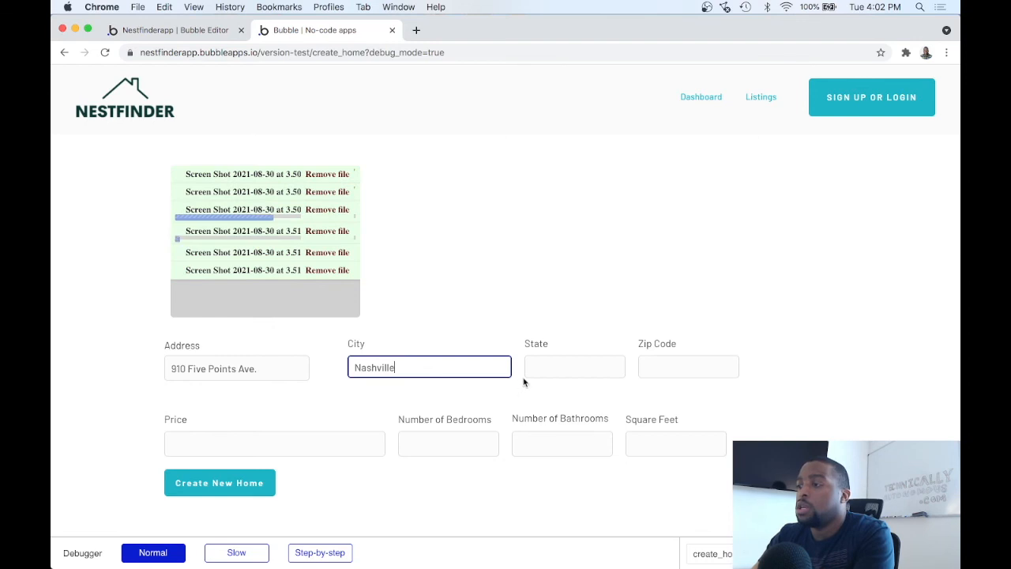
left_click(542, 365)
type("Tennessee")
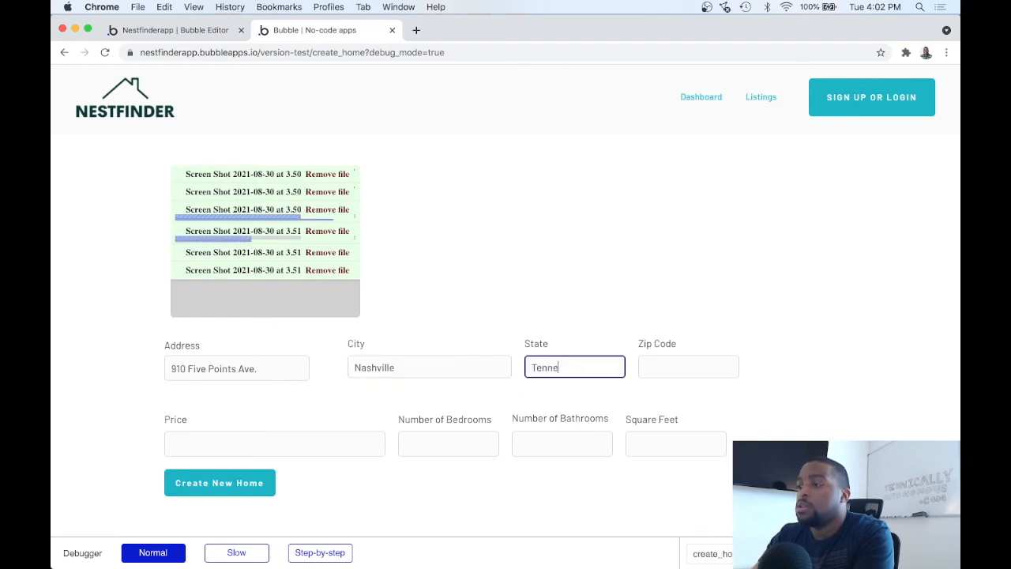
left_click(666, 365)
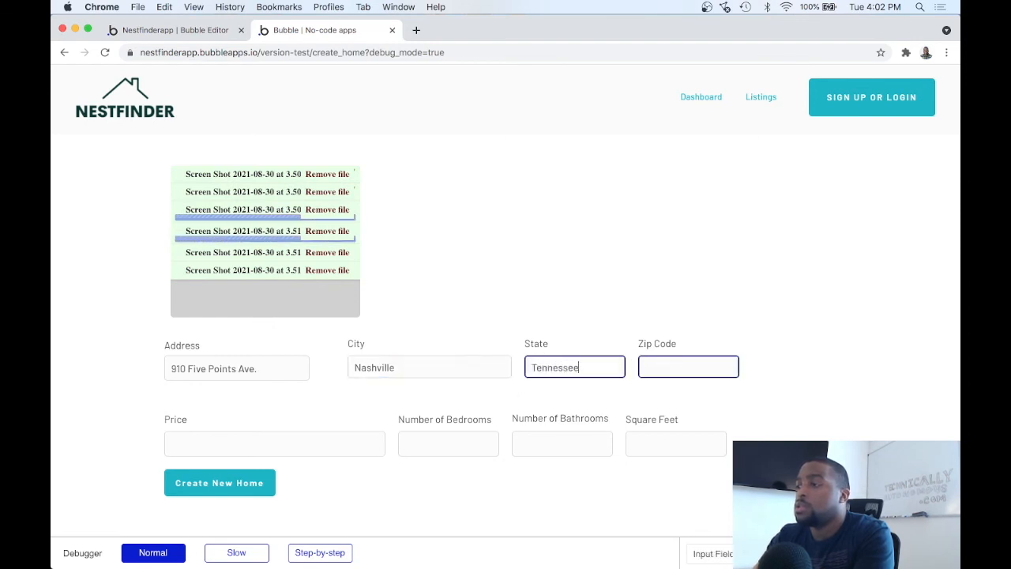
left_click(684, 365)
type("37120")
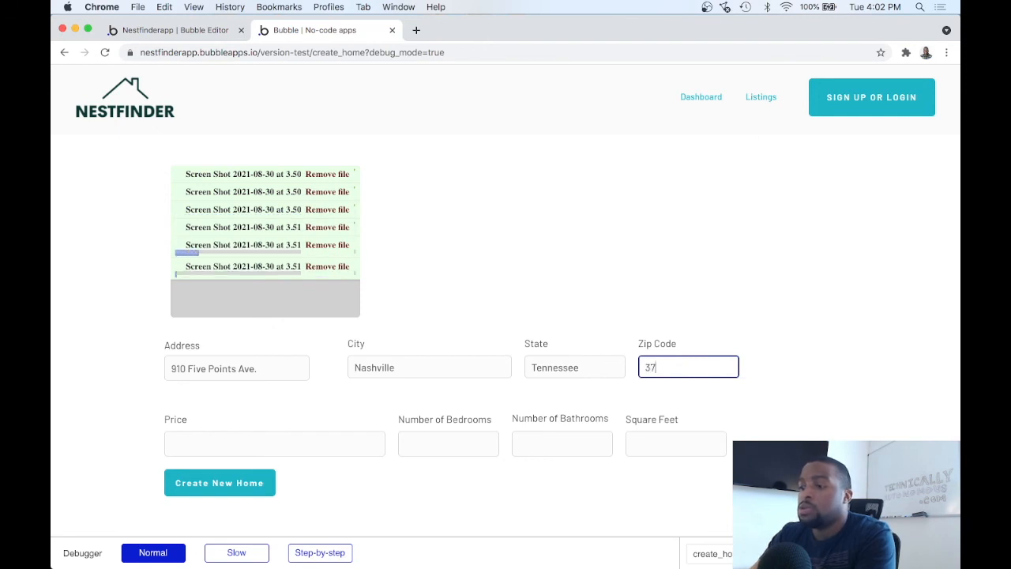
Set the price to 825000, bedrooms to 3, bathrooms to 3 and square feet to 2300.
left_click(373, 447)
type("825000")
left_click(478, 441)
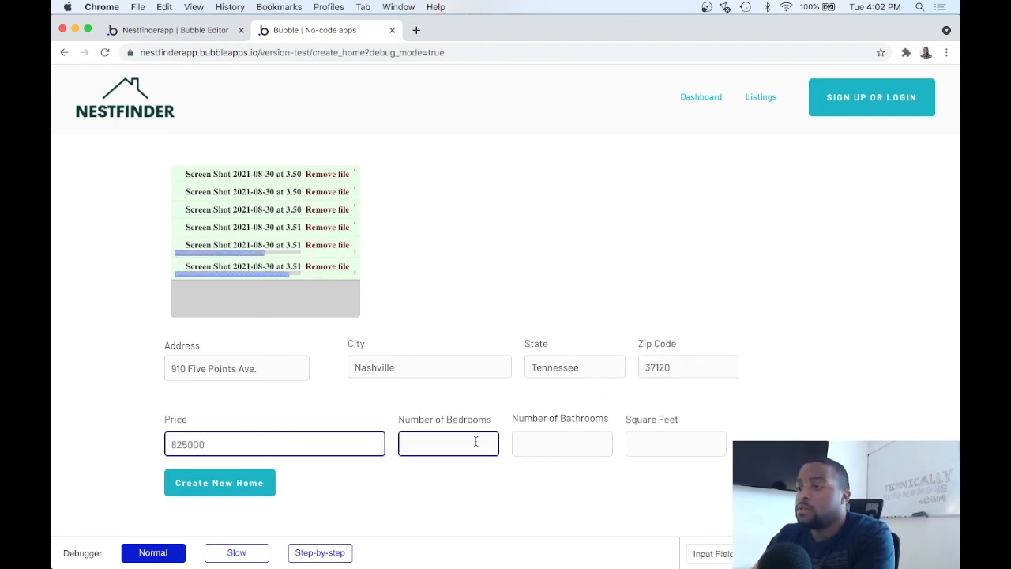
type("3")
key("Tab")
type("3")
left_click(637, 444)
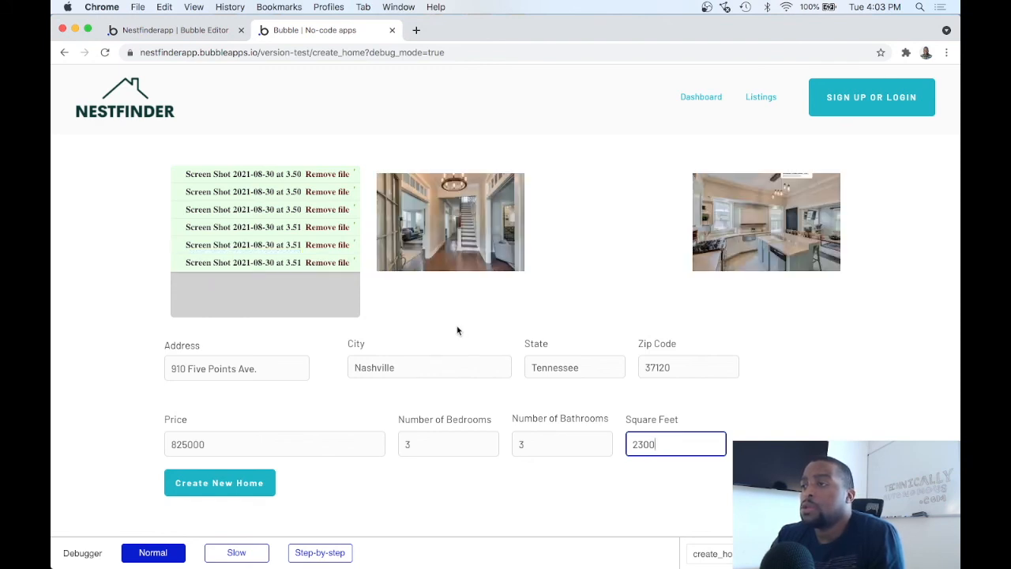
Look through the uploaded photo previews and submit the form to create the new home.
scroll(452, 251, "right", 8)
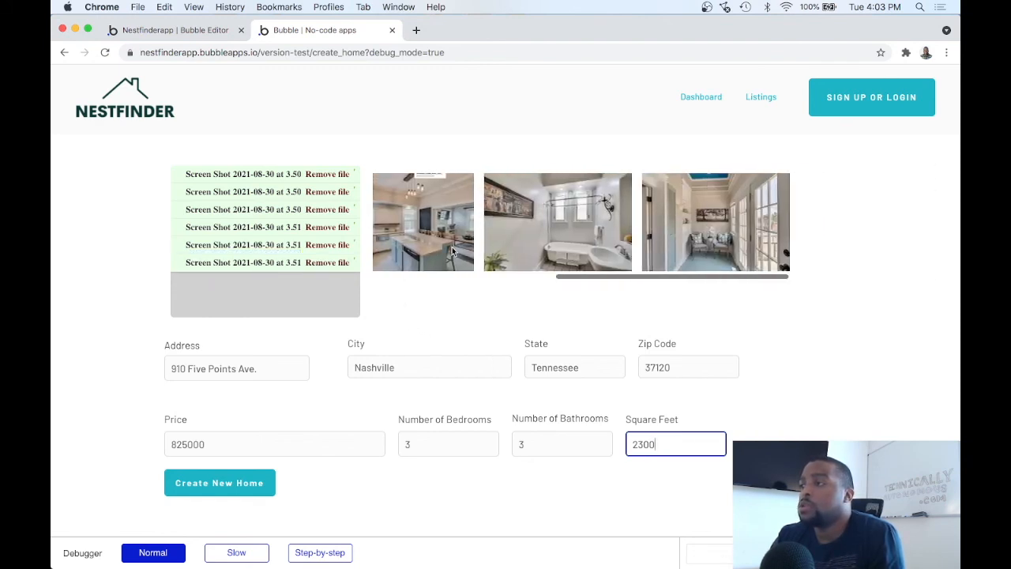
scroll(452, 251, "left", 8)
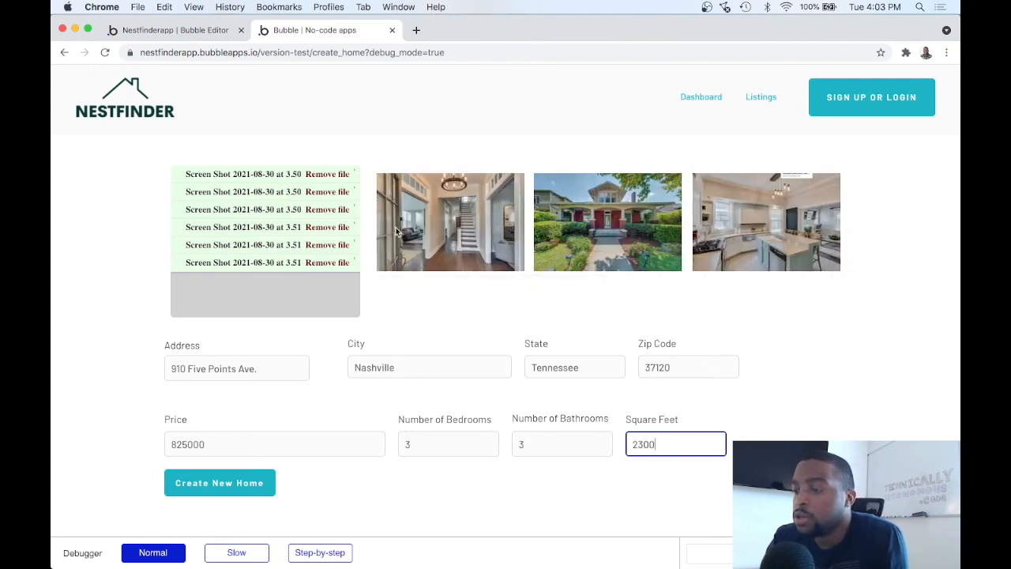
left_click(452, 320)
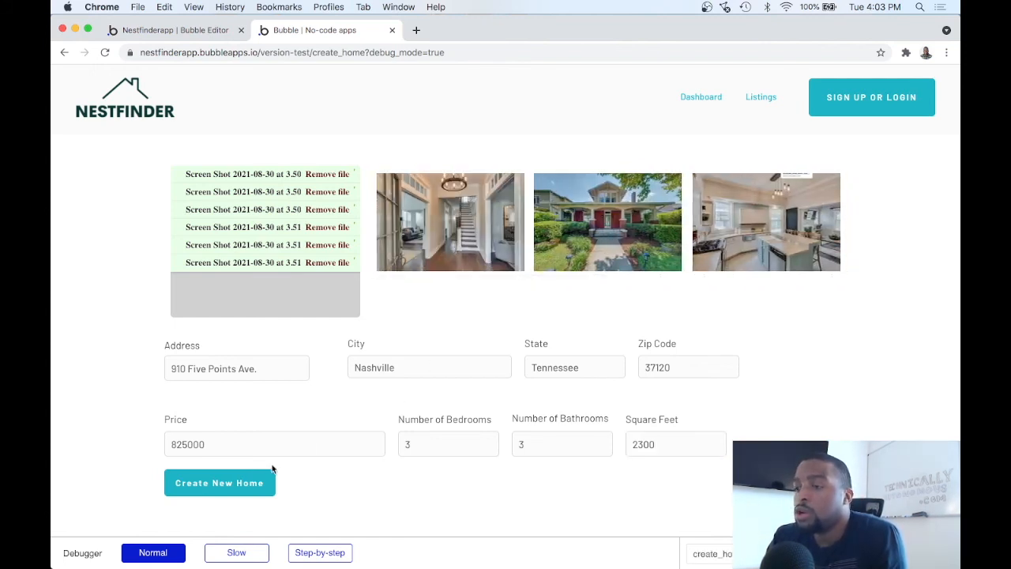
left_click(255, 485)
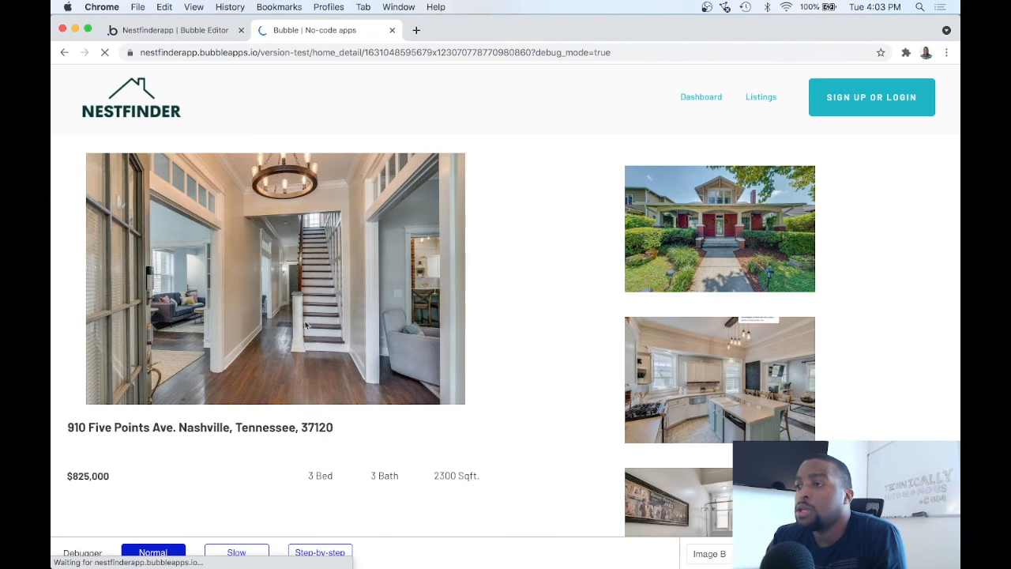
Examine the main image, photo column and property details on the new home's detail page.
scroll(529, 300, "down", 2)
scroll(528, 300, "up", 2)
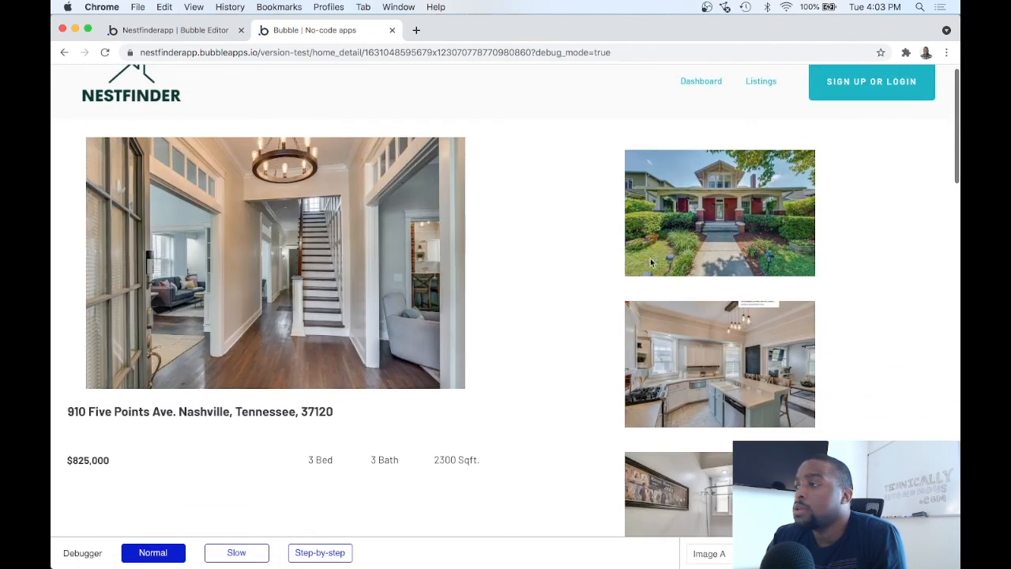
scroll(650, 258, "down", 6)
scroll(651, 257, "up", 4)
scroll(651, 263, "down", 1)
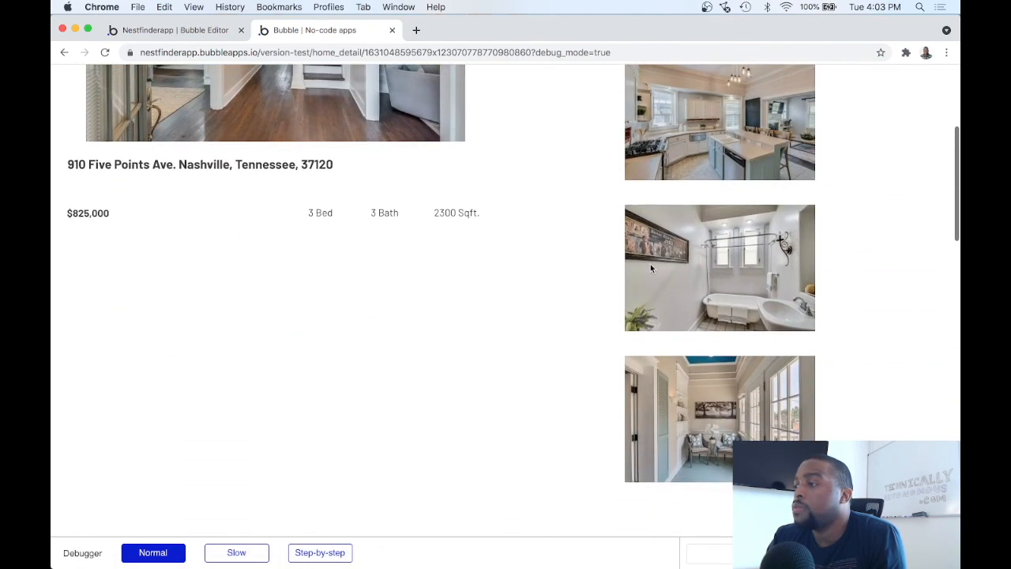
scroll(650, 263, "up", 4)
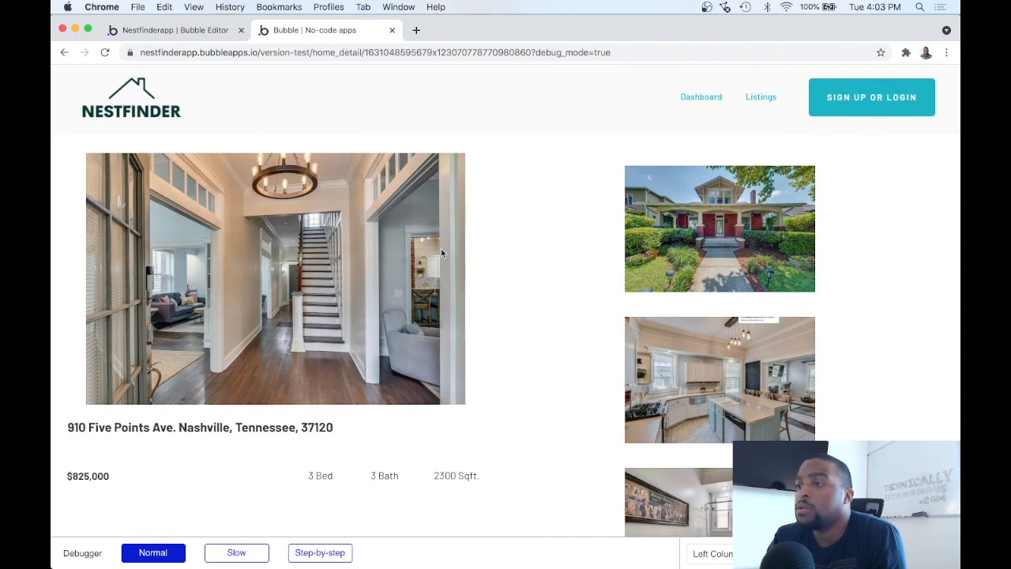
Go to the dashboard and check how the new home's card and photo appear under My Properties.
left_click(691, 99)
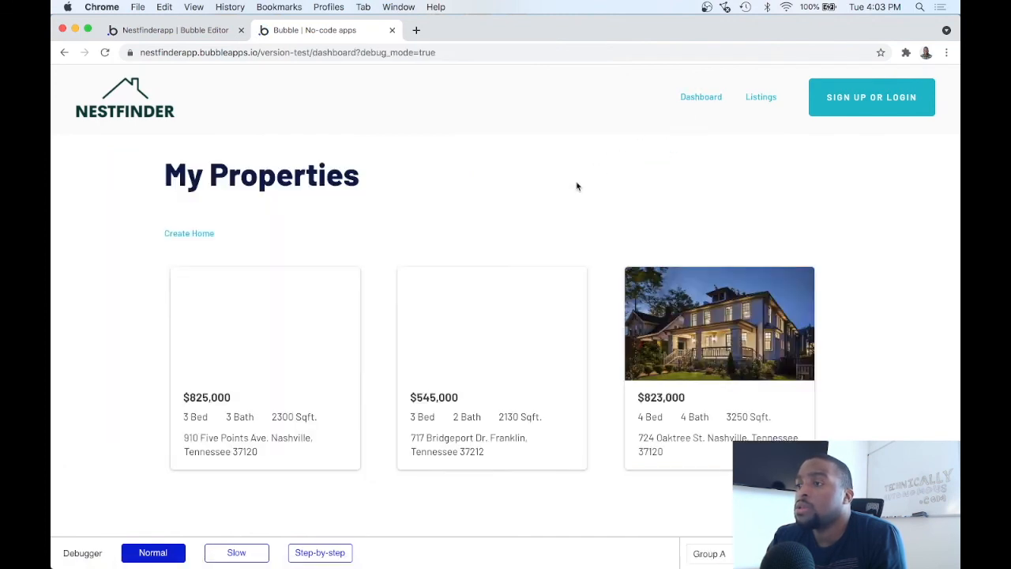
scroll(576, 187, "down", 2)
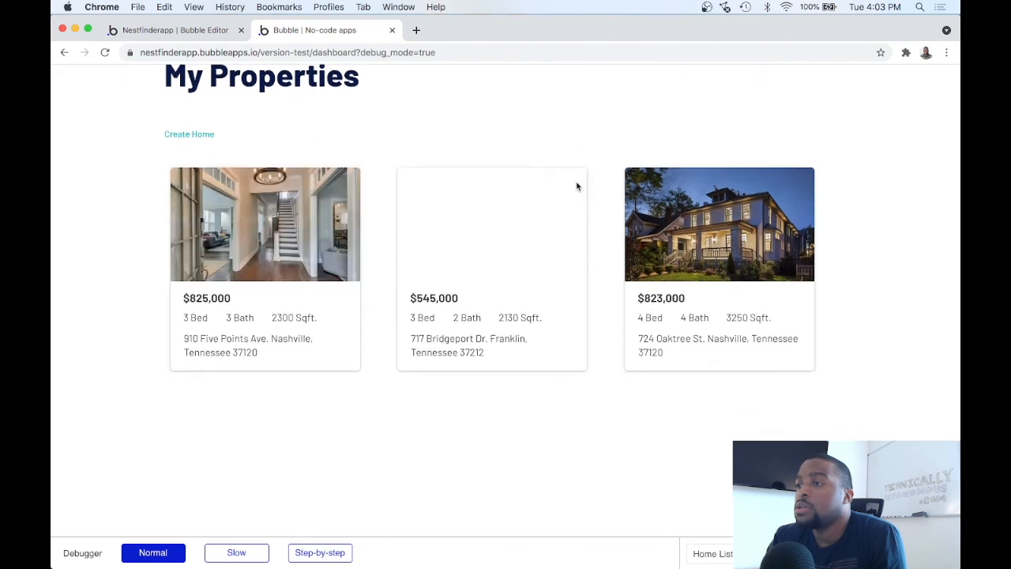
scroll(577, 187, "down", 1)
scroll(576, 186, "up", 1)
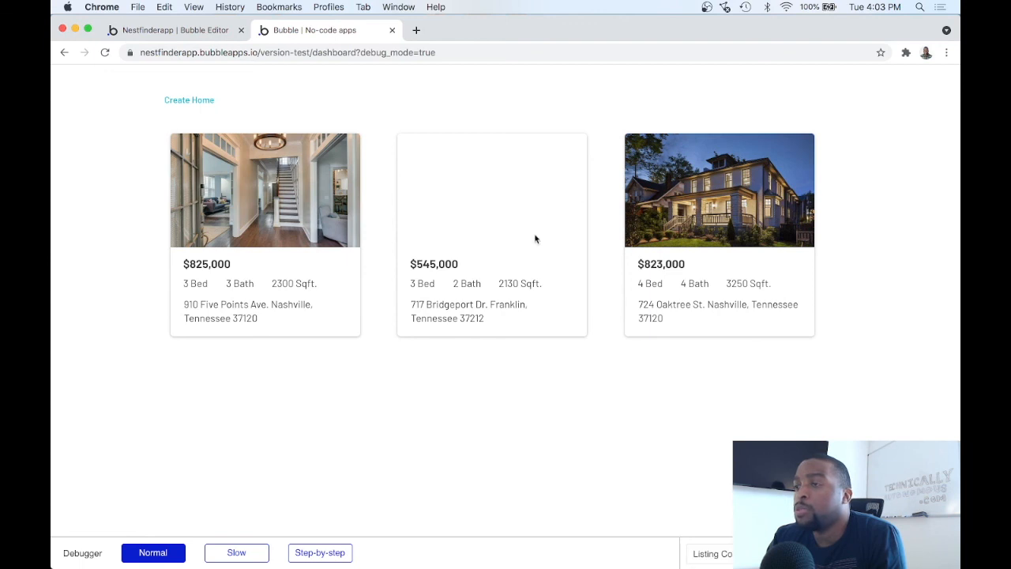
scroll(537, 207, "up", 3)
scroll(474, 309, "down", 1)
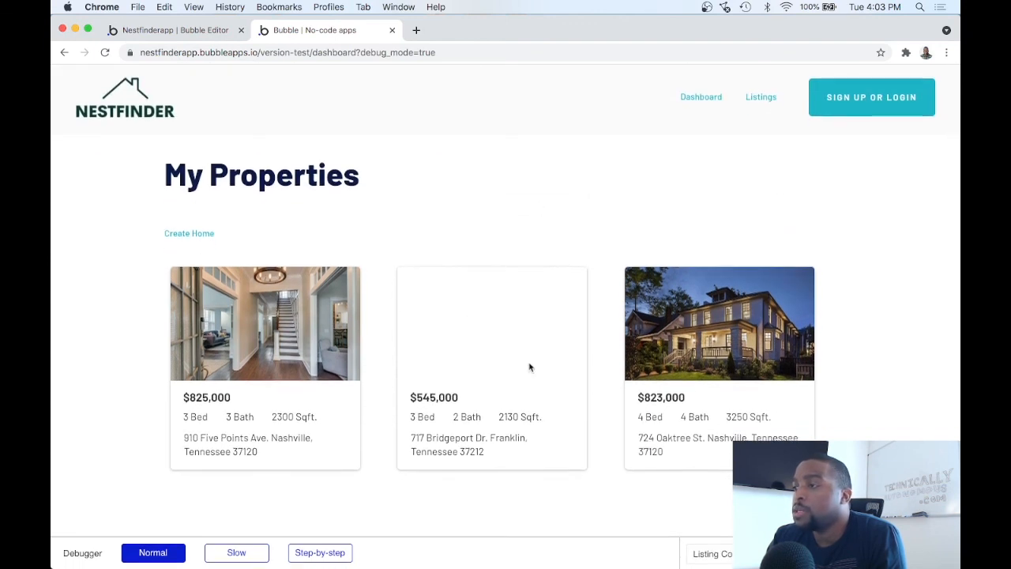
scroll(529, 366, "down", 5)
scroll(529, 367, "up", 5)
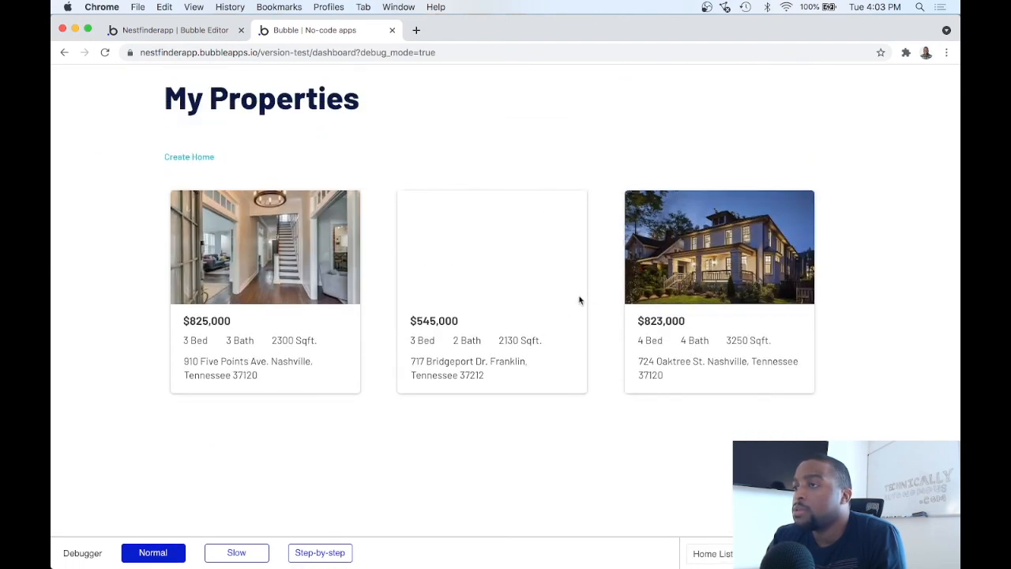
scroll(530, 305, "up", 2)
scroll(529, 305, "up", 1)
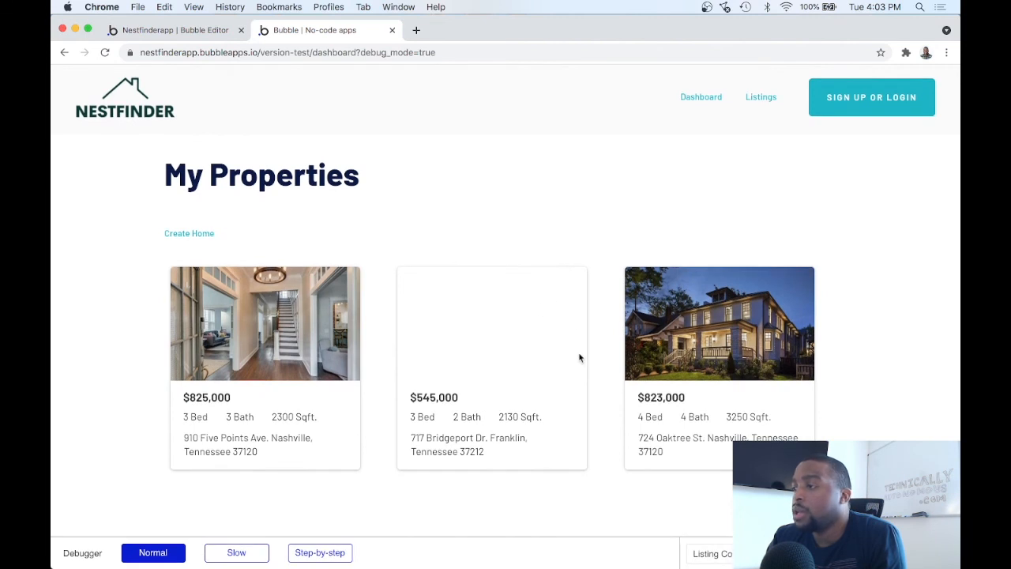
scroll(575, 361, "down", 3)
scroll(574, 361, "up", 3)
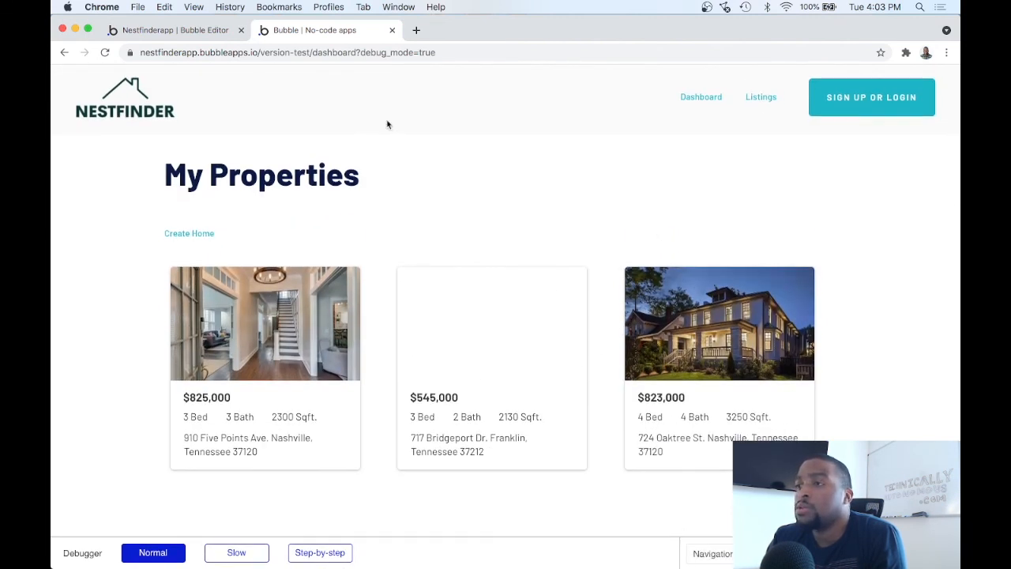
Go to the Nestfinder home page and check the new home's card in the listings below the hero section.
left_click(170, 113)
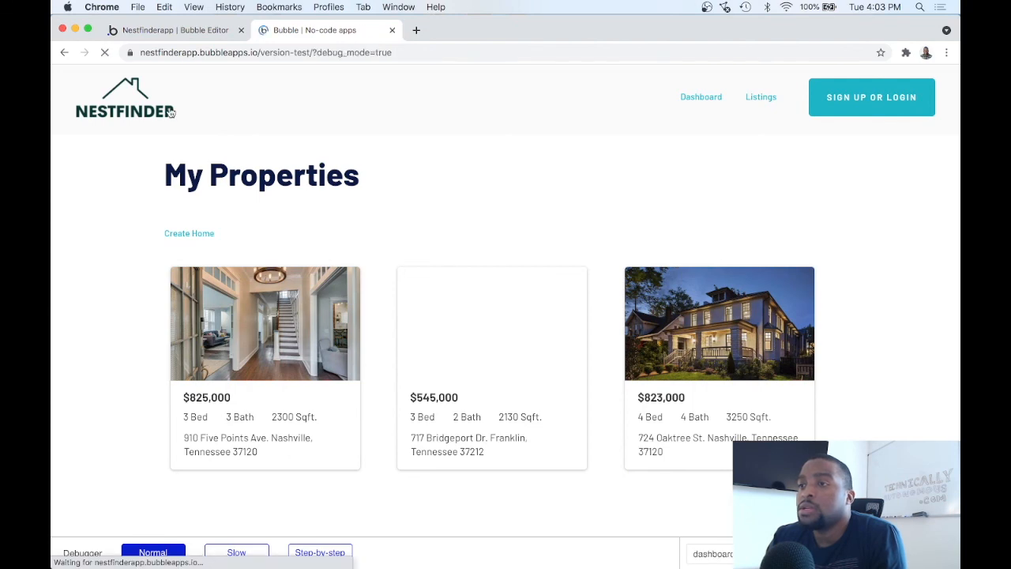
scroll(265, 152, "down", 5)
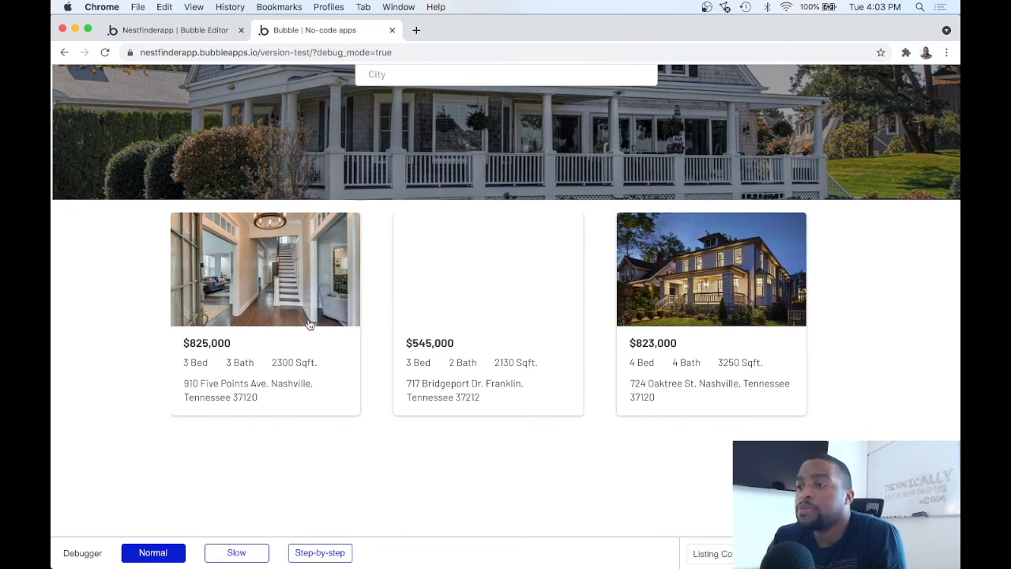
scroll(310, 326, "up", 5)
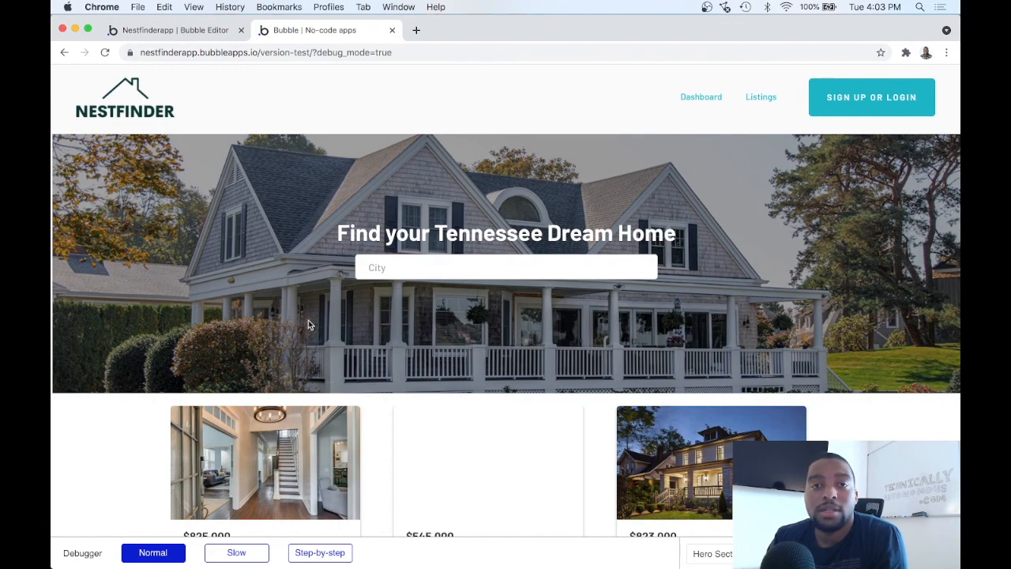
scroll(395, 319, "down", 4)
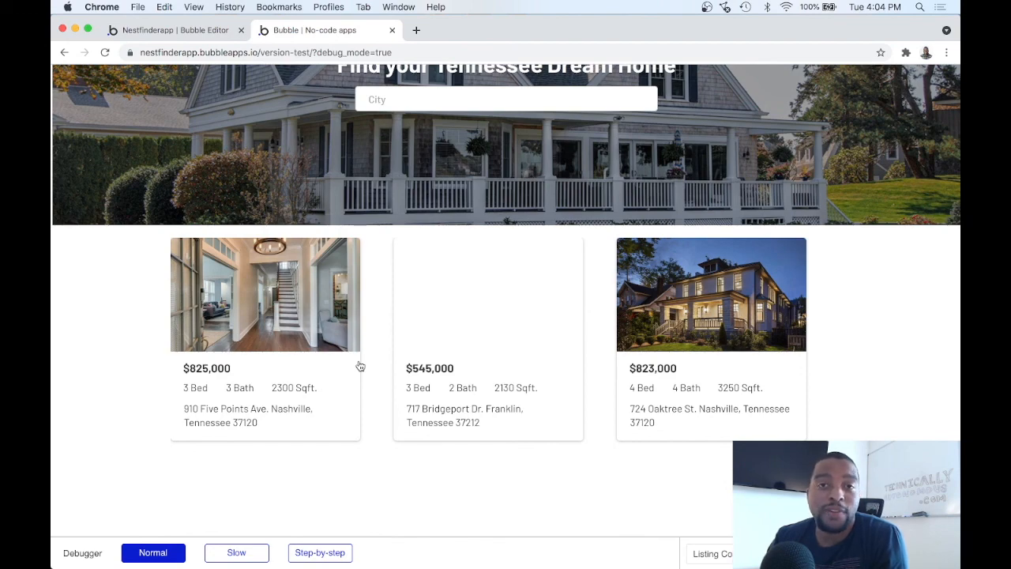
scroll(359, 366, "up", 3)
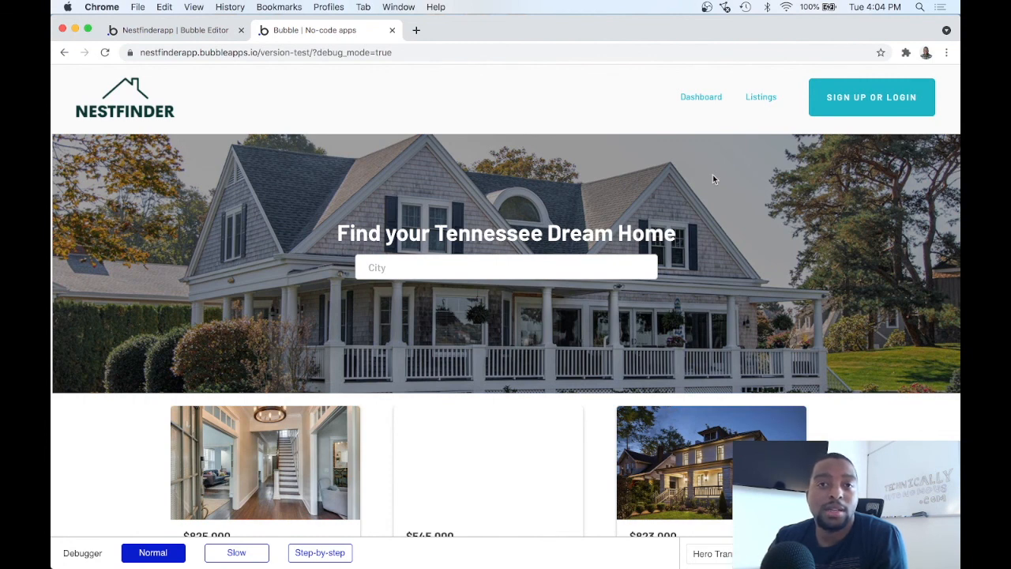
scroll(713, 179, "down", 1)
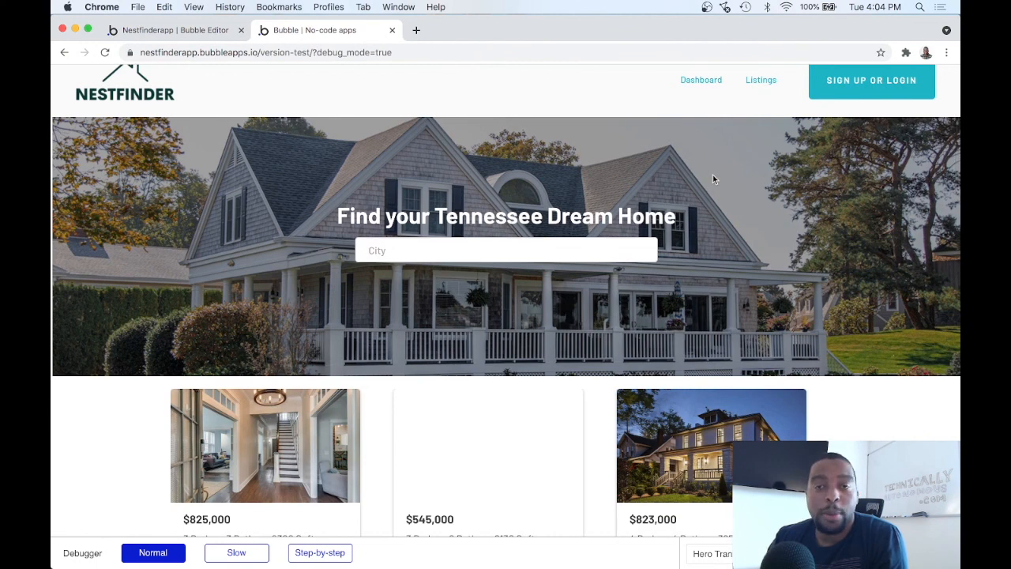
scroll(713, 178, "down", 5)
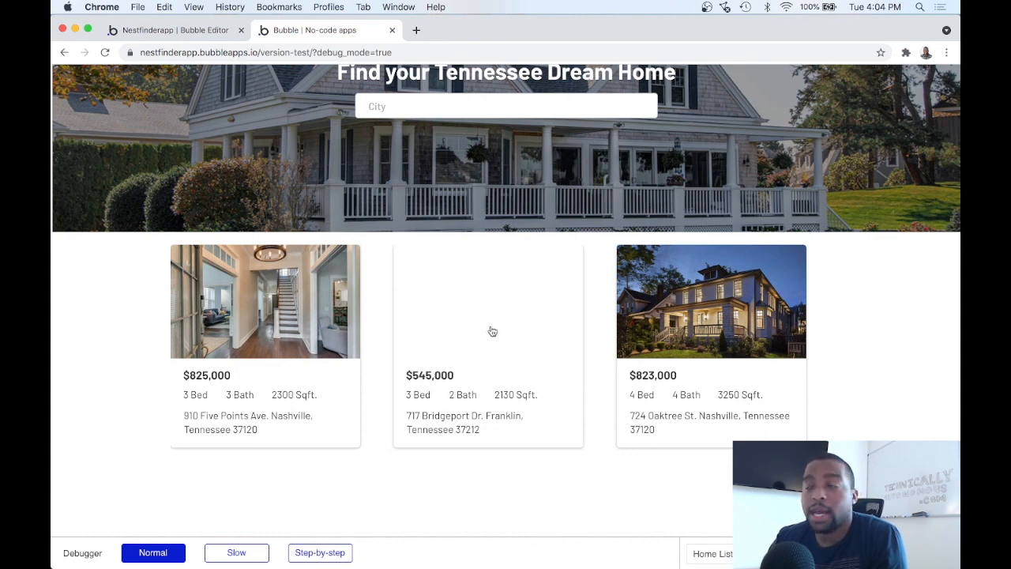
scroll(523, 357, "up", 5)
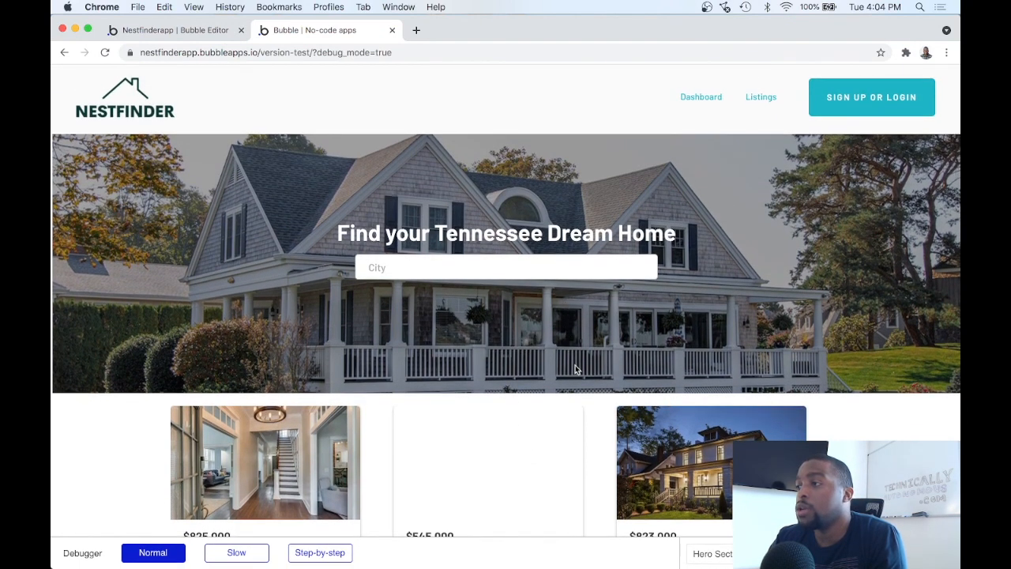